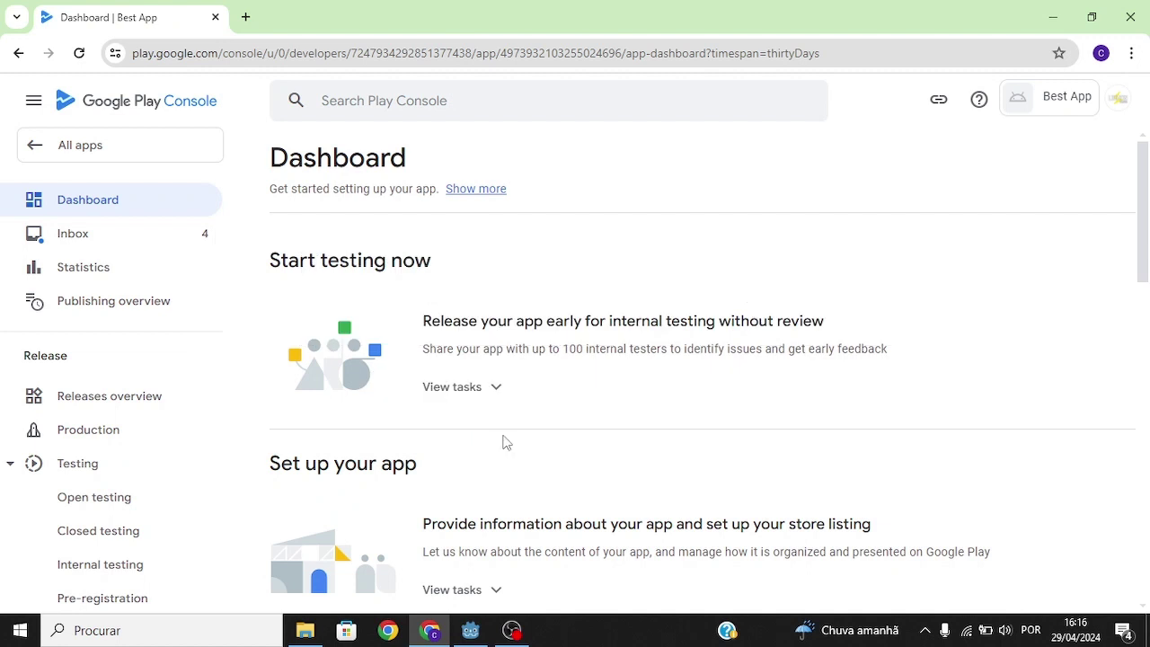
# Step: Return to Play Console and open Best App's Play Games Services Configuration page
pyautogui.hotkey('alt', 'Tab')
pyautogui.moveTo(201, 432); pyautogui.dragTo(167, 204)
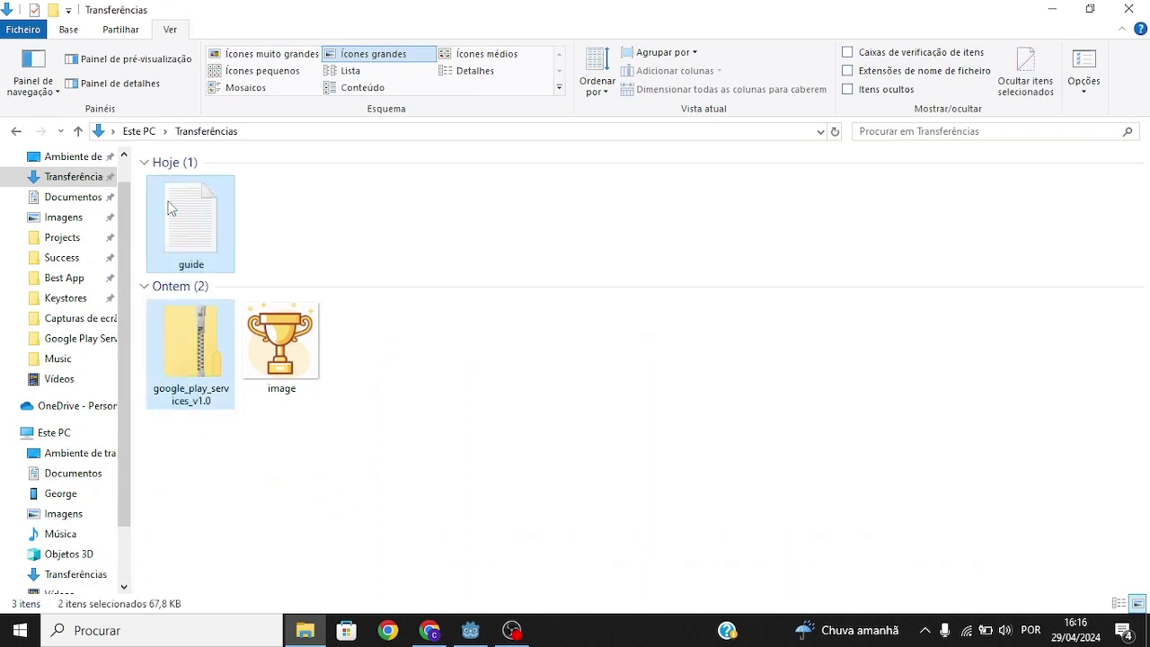
pyautogui.click(378, 219)
pyautogui.click(431, 625)
pyautogui.scroll(-10, 99, 319)
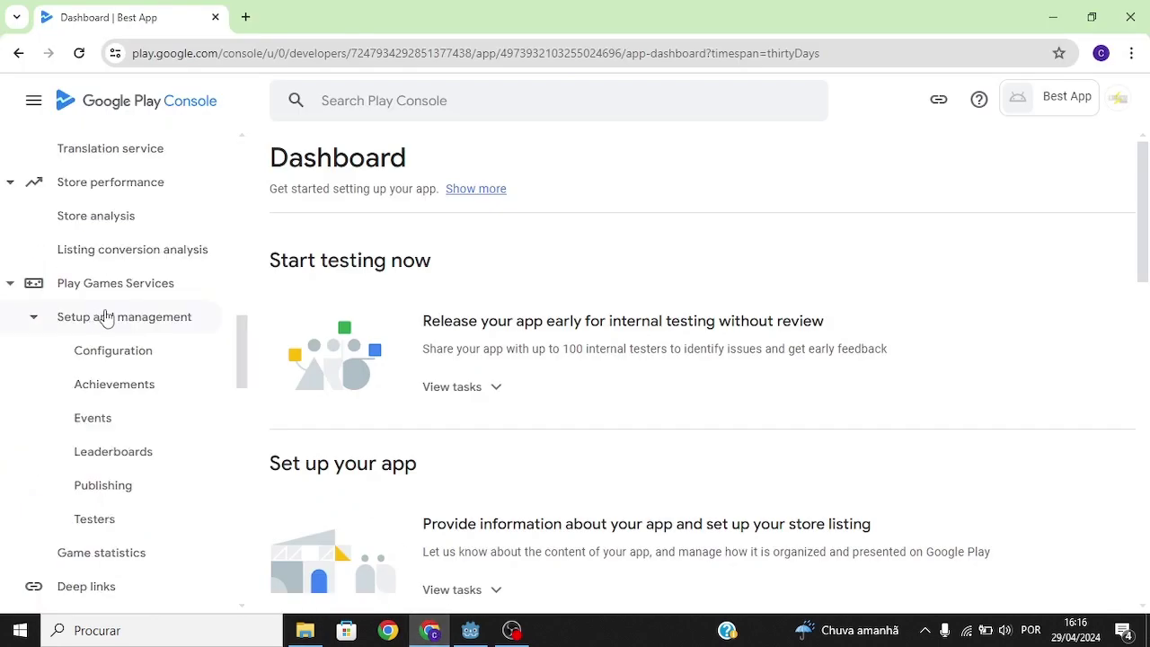
pyautogui.click(115, 350)
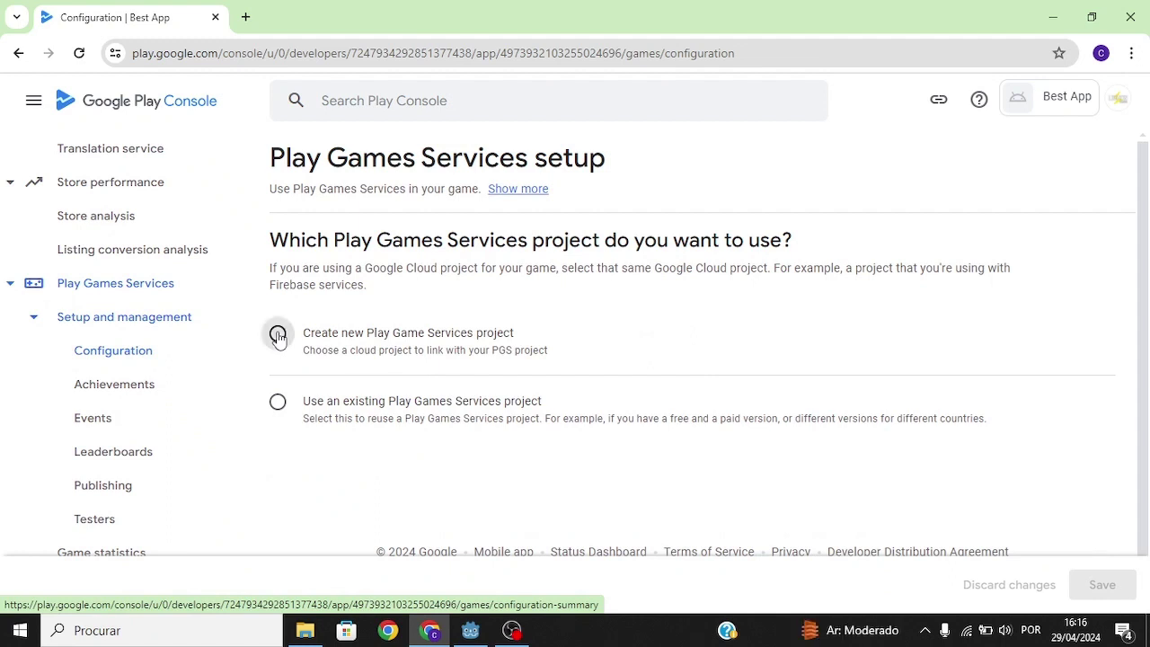
# Step: Choose 'Create new Play Game Services project' and follow the link to create a Google Cloud project
pyautogui.click(278, 335)
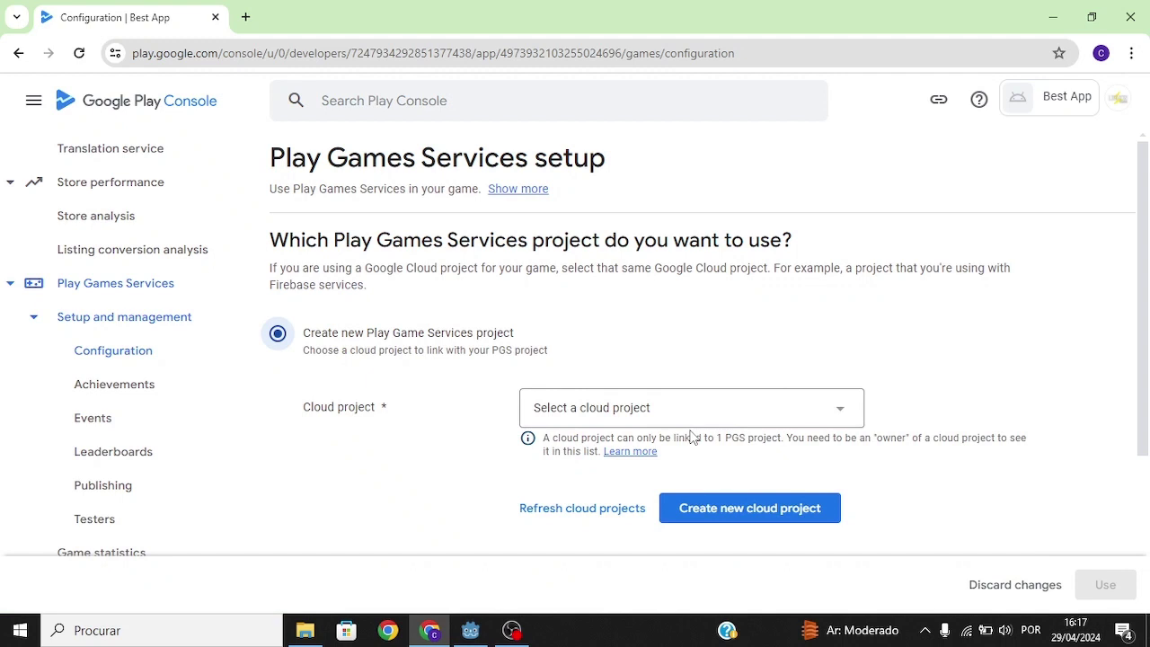
pyautogui.click(709, 514)
pyautogui.click(437, 302)
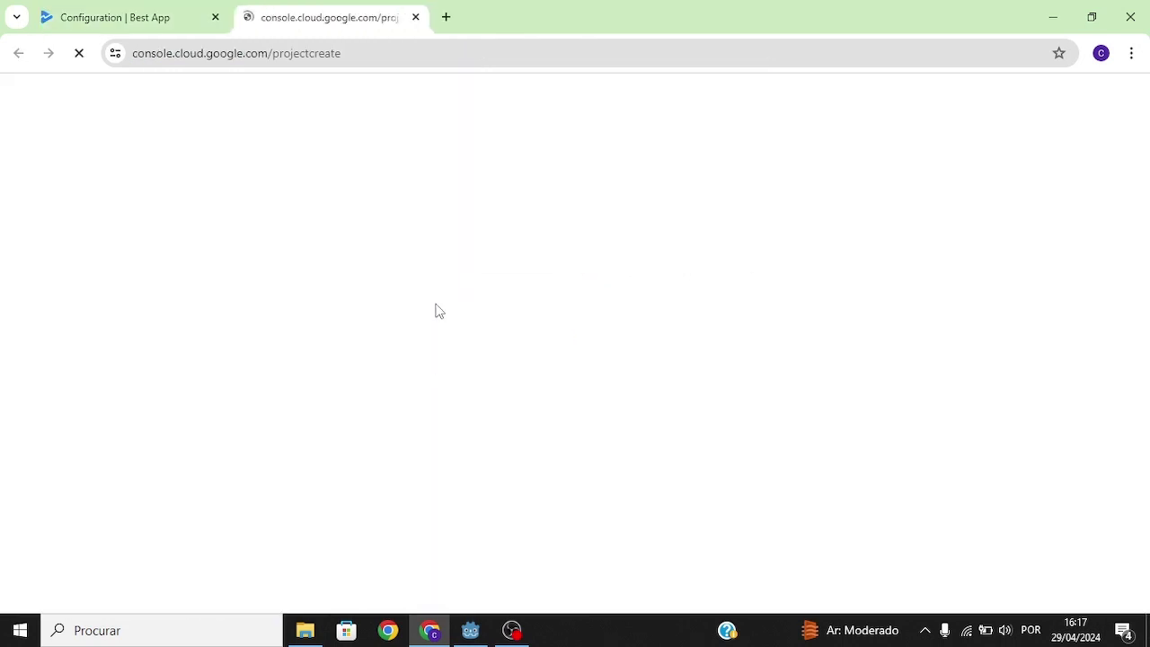
# Step: Create a Google Cloud project named 'Best App' and return to the Play Console Configuration tab
pyautogui.write('Best App')
pyautogui.click(50, 422)
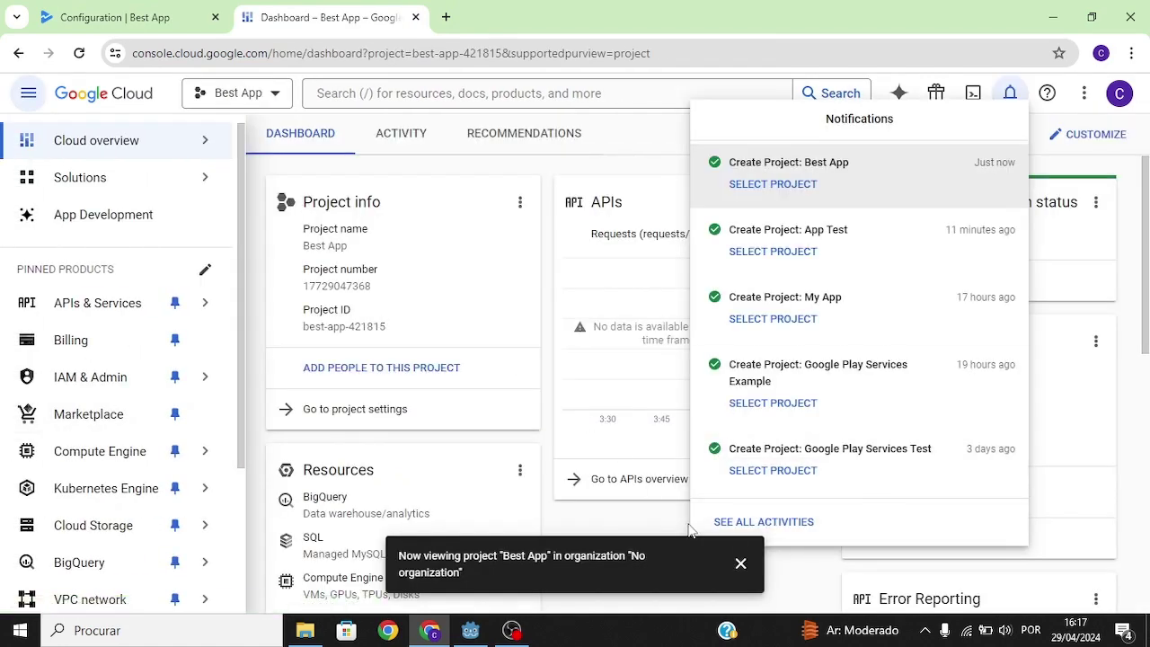
pyautogui.click(90, 9)
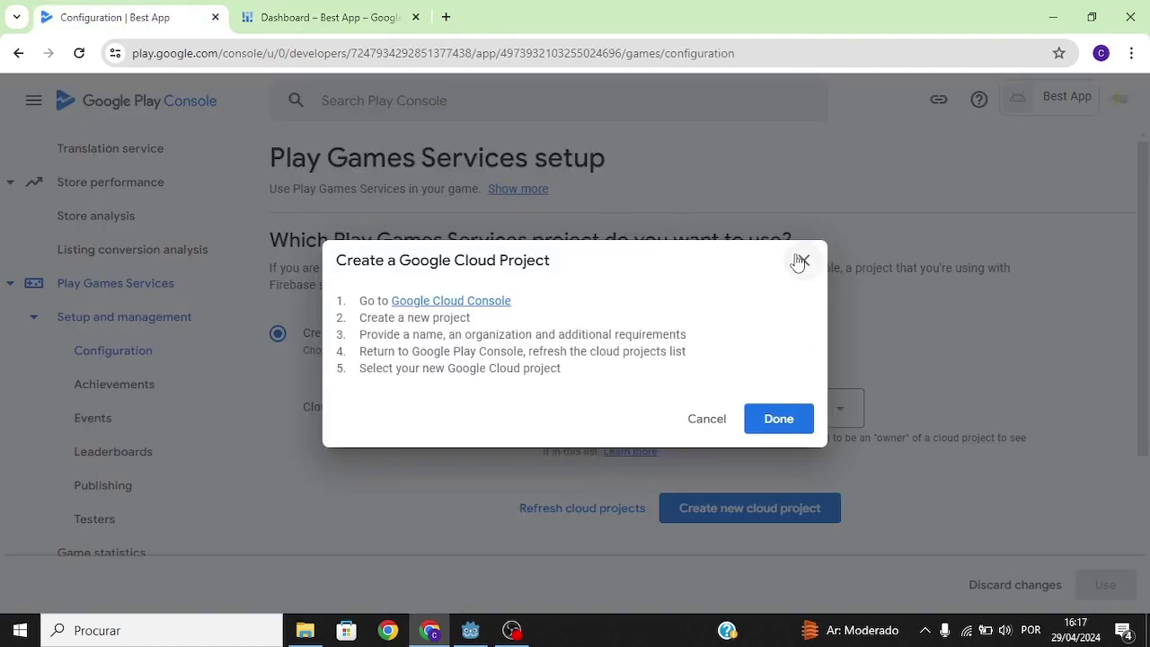
# Step: Reload the setup page and link the Best App cloud project to a new Play Games Services project
pyautogui.click(795, 419)
pyautogui.click(599, 408)
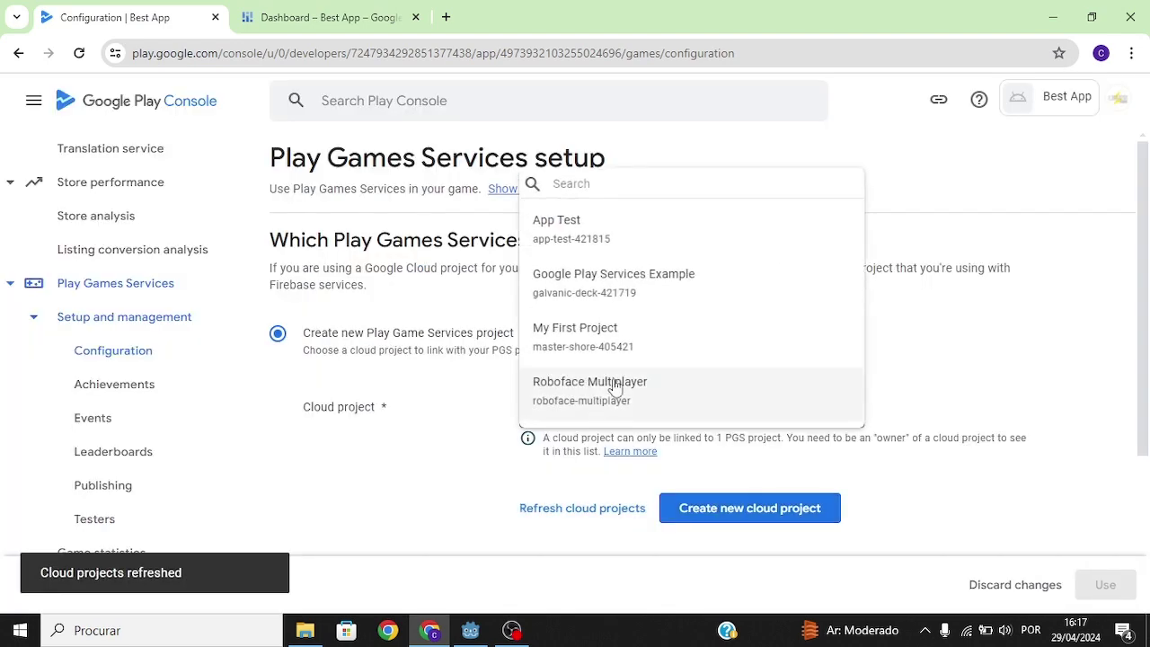
pyautogui.click(79, 56)
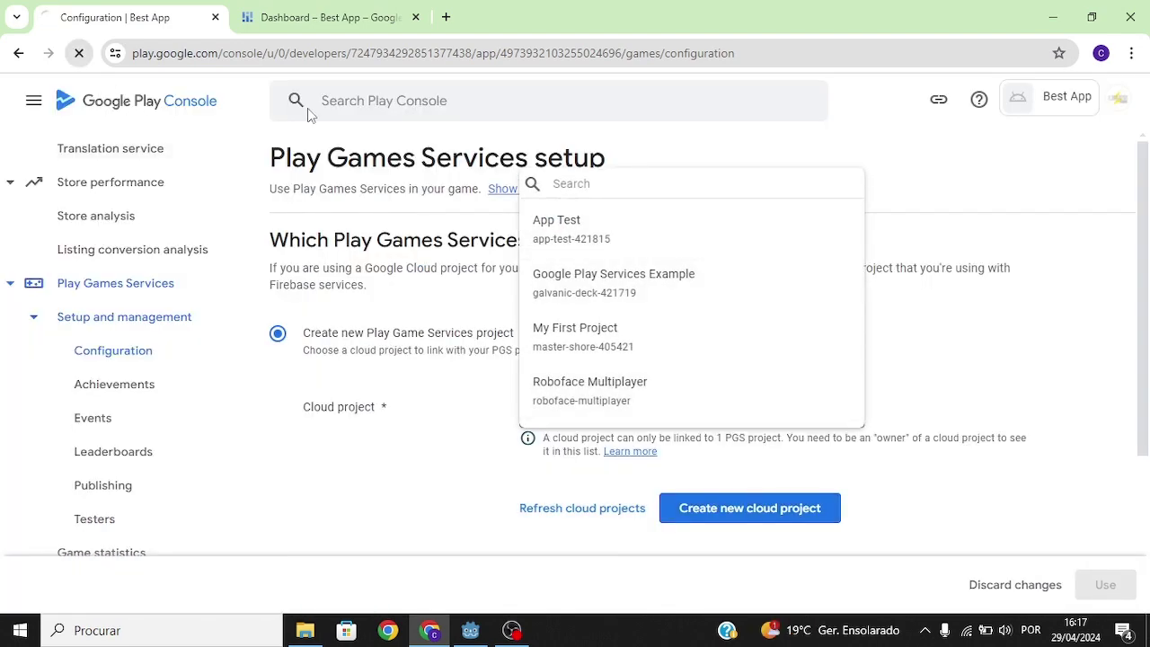
pyautogui.click(278, 333)
pyautogui.click(600, 407)
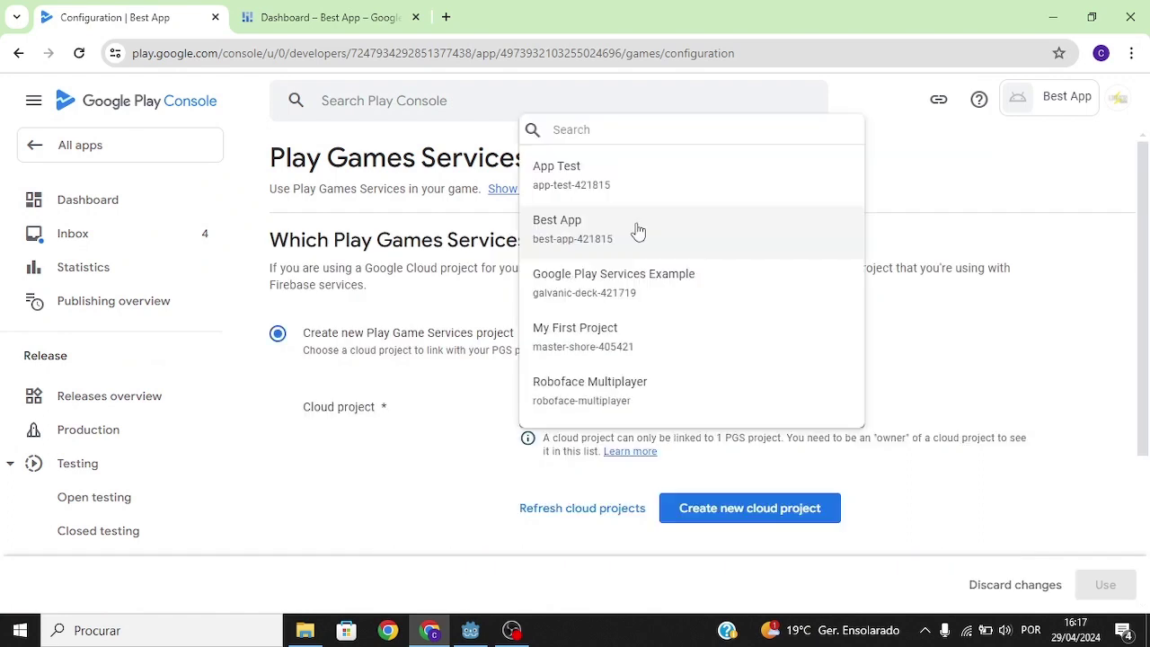
pyautogui.click(605, 234)
pyautogui.click(1104, 585)
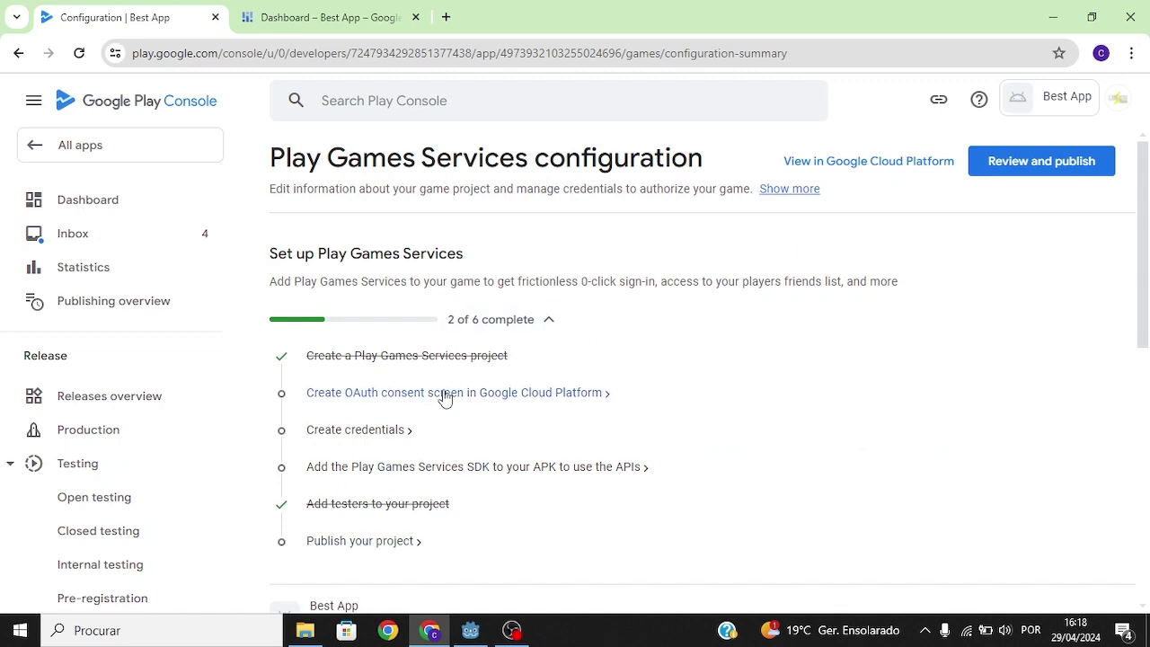
# Step: Open the OAuth consent screen setup for best-app-421815 in Google Cloud from the Play Console instructions
pyautogui.click(395, 397)
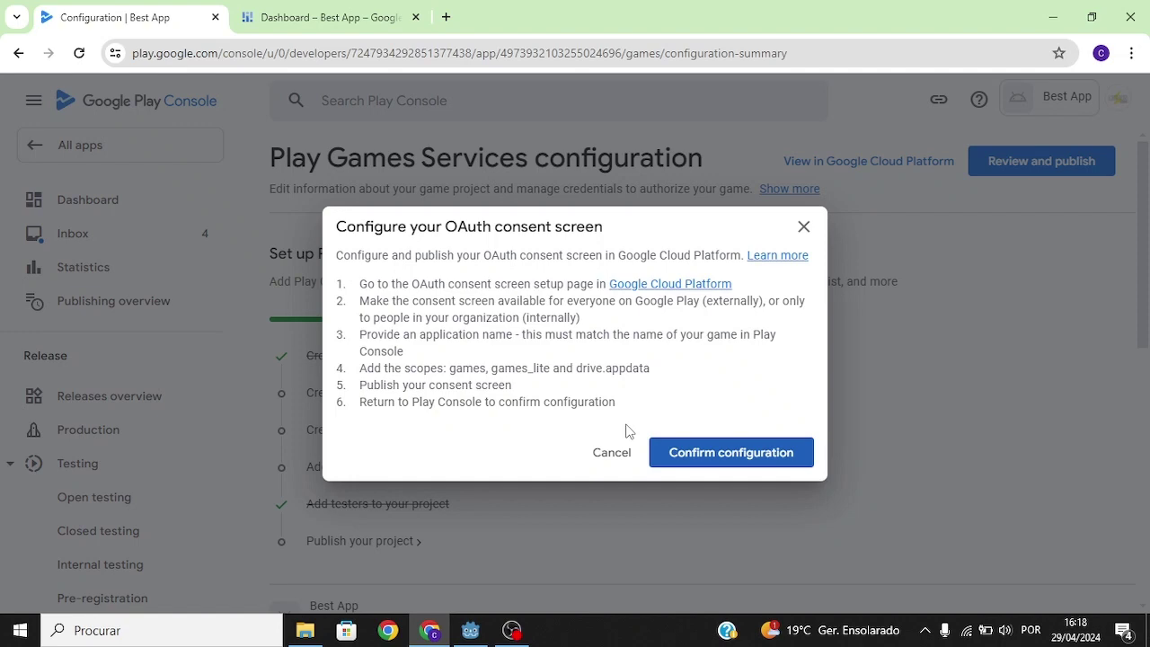
pyautogui.click(687, 286)
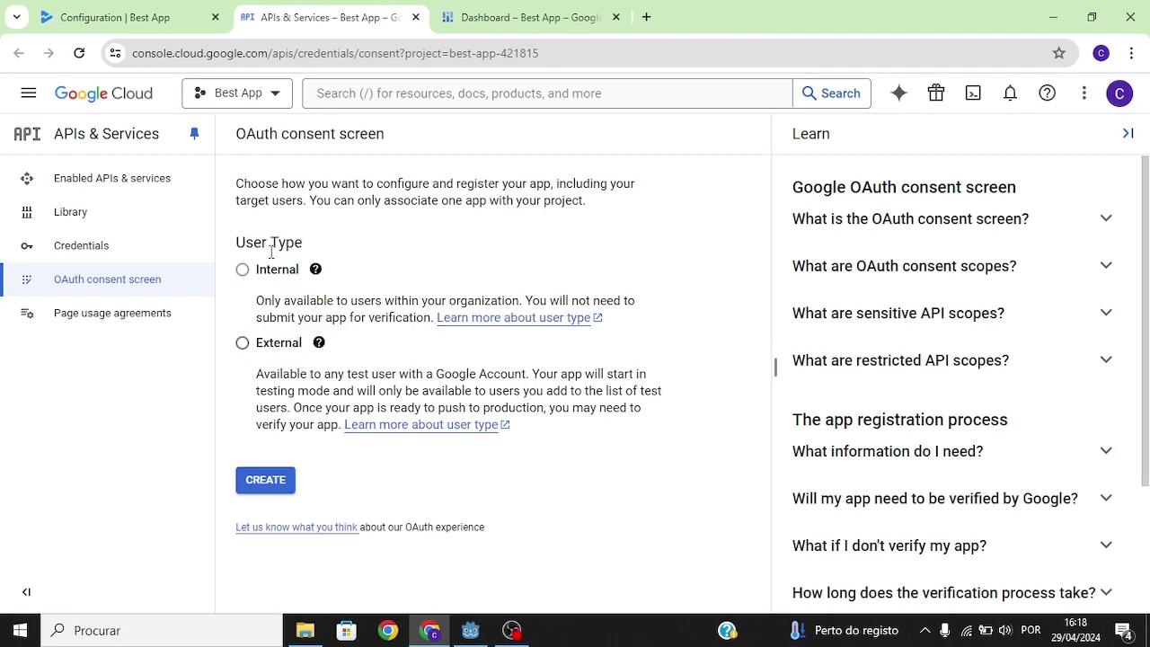
# Step: Choose the External user type, create the registration, and fill in App name 'Best App'
pyautogui.click(242, 343)
pyautogui.moveTo(302, 350); pyautogui.dragTo(257, 353)
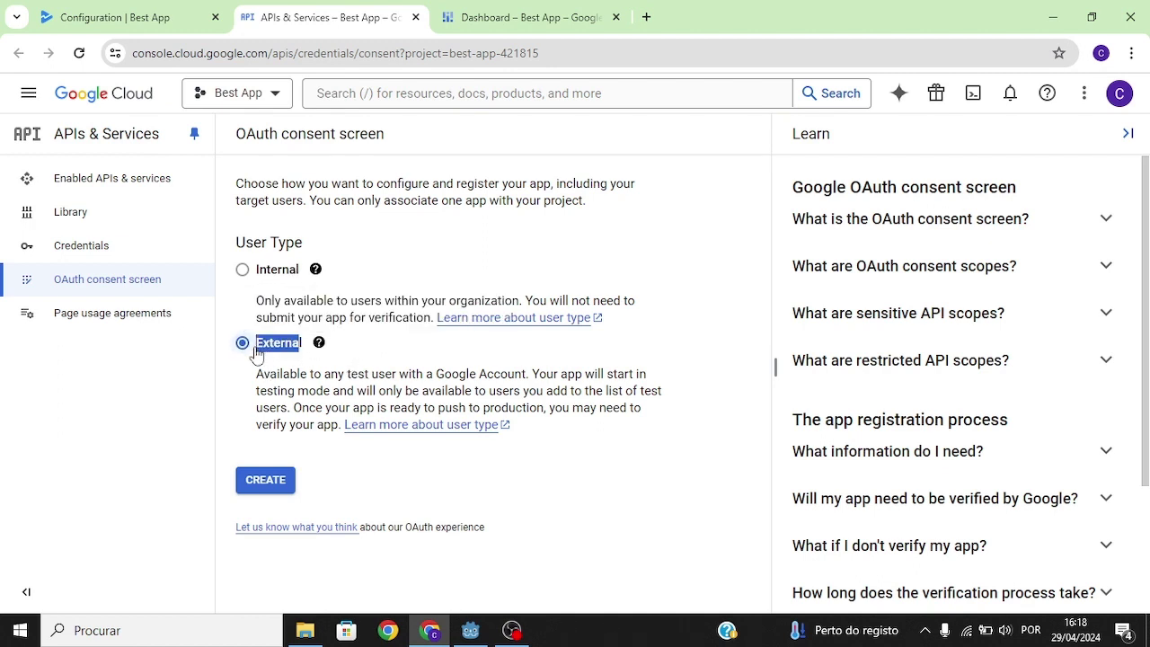
pyautogui.moveTo(302, 270); pyautogui.dragTo(252, 280)
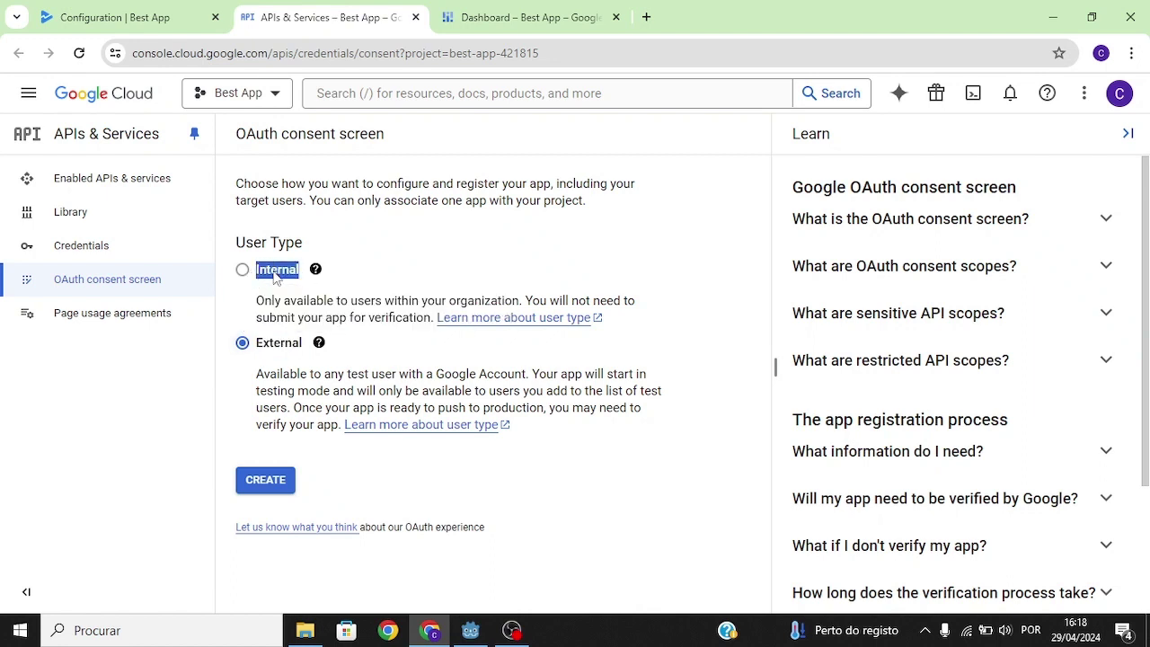
pyautogui.click(397, 271)
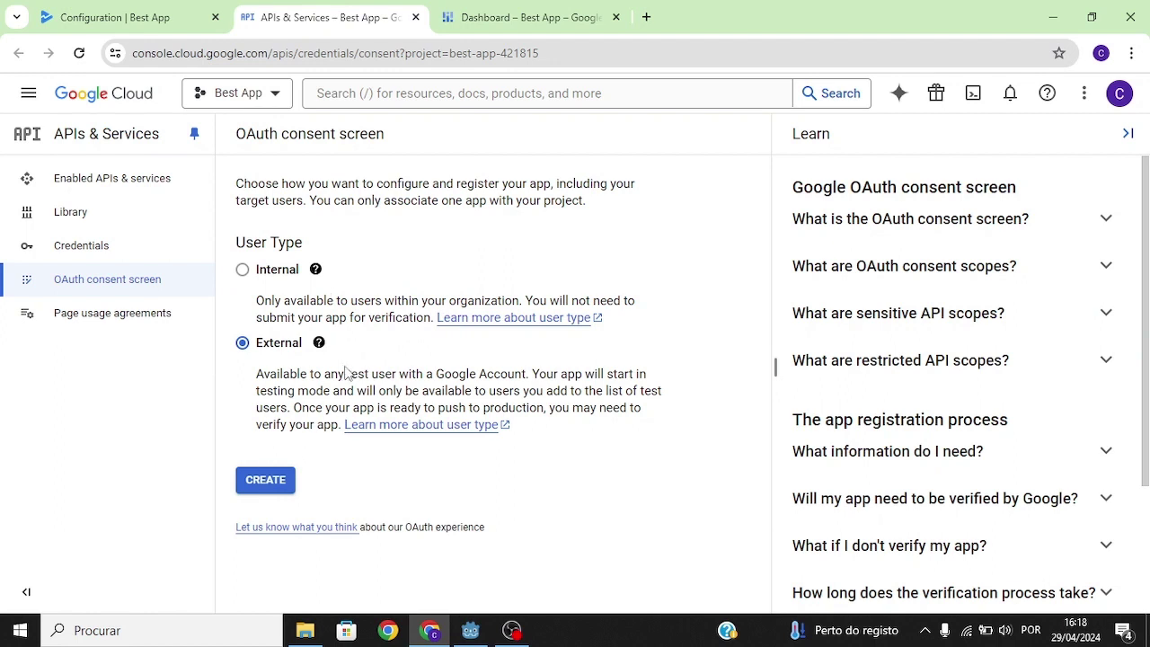
pyautogui.moveTo(277, 354)
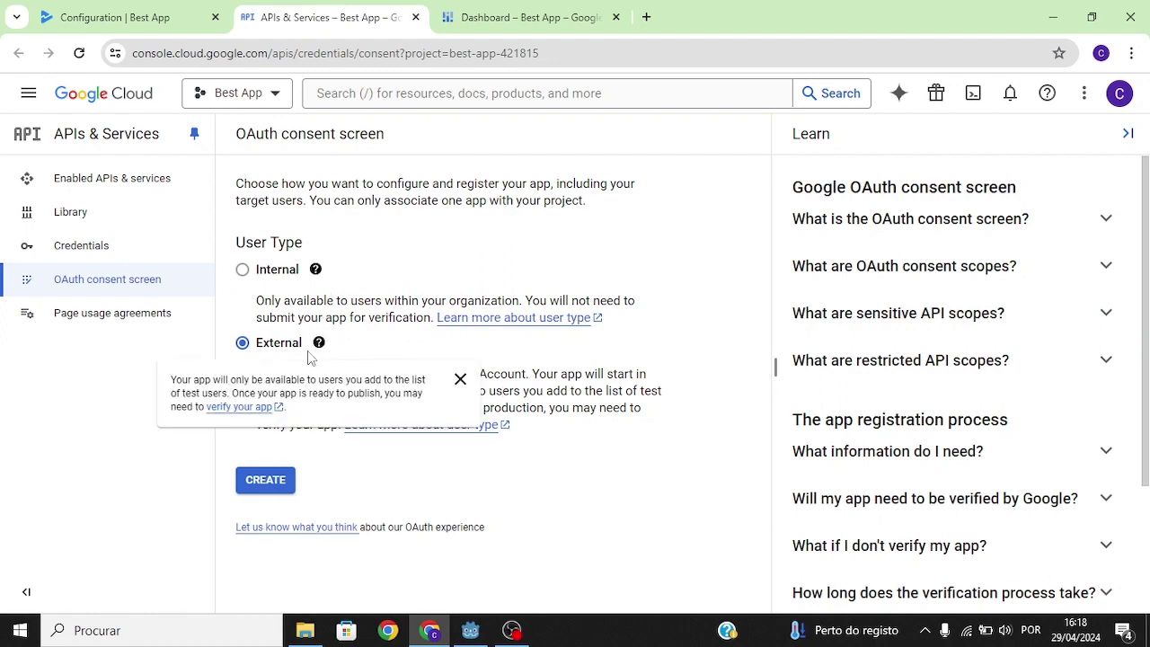
pyautogui.click(265, 480)
pyautogui.click(544, 342)
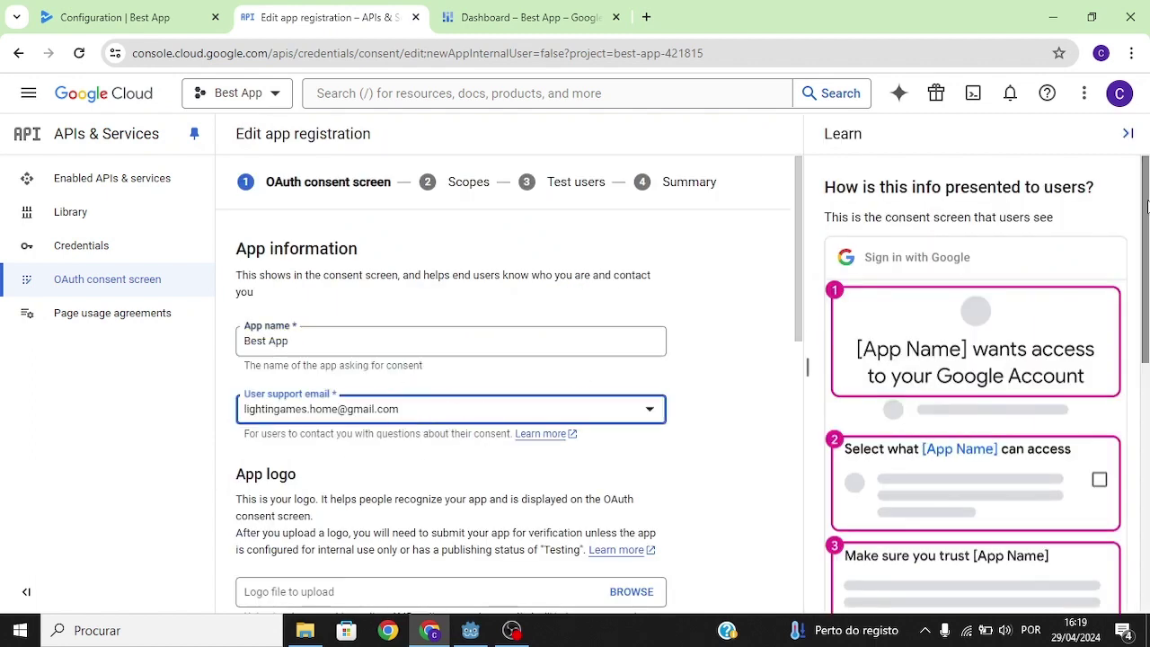
# Step: Fill in the developer contact email and save the app information to reach the Scopes step
pyautogui.scroll(-2, 1147, 194)
pyautogui.scroll(2, 1148, 193)
pyautogui.moveTo(1148, 193); pyautogui.dragTo(1148, 35)
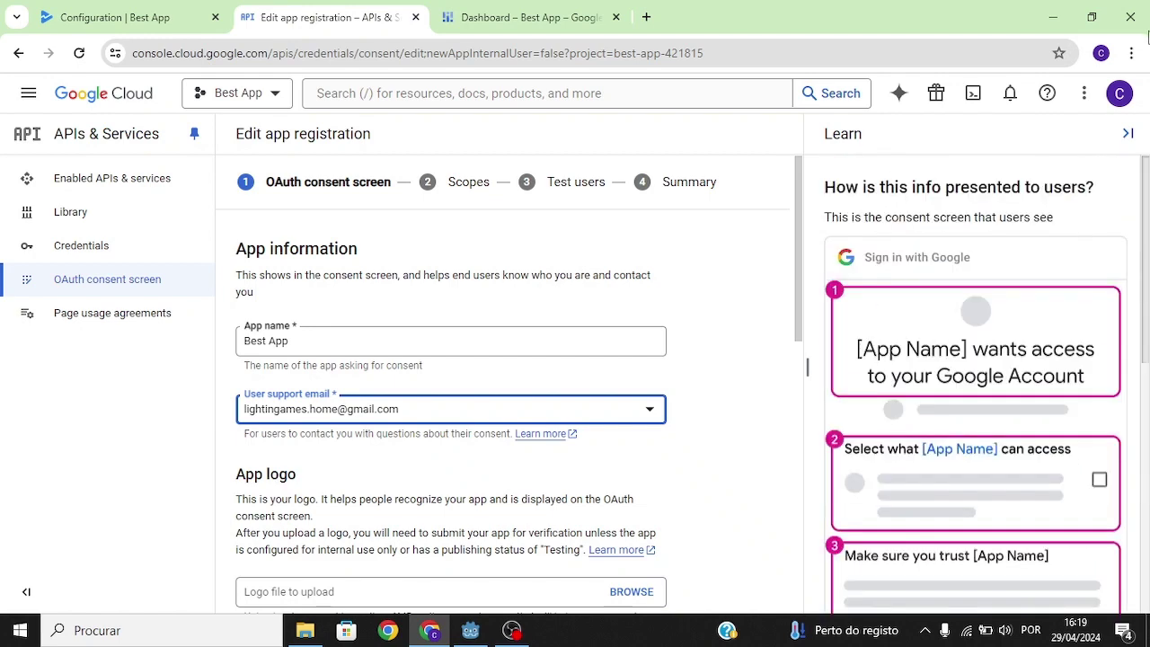
pyautogui.scroll(-3, 782, 353)
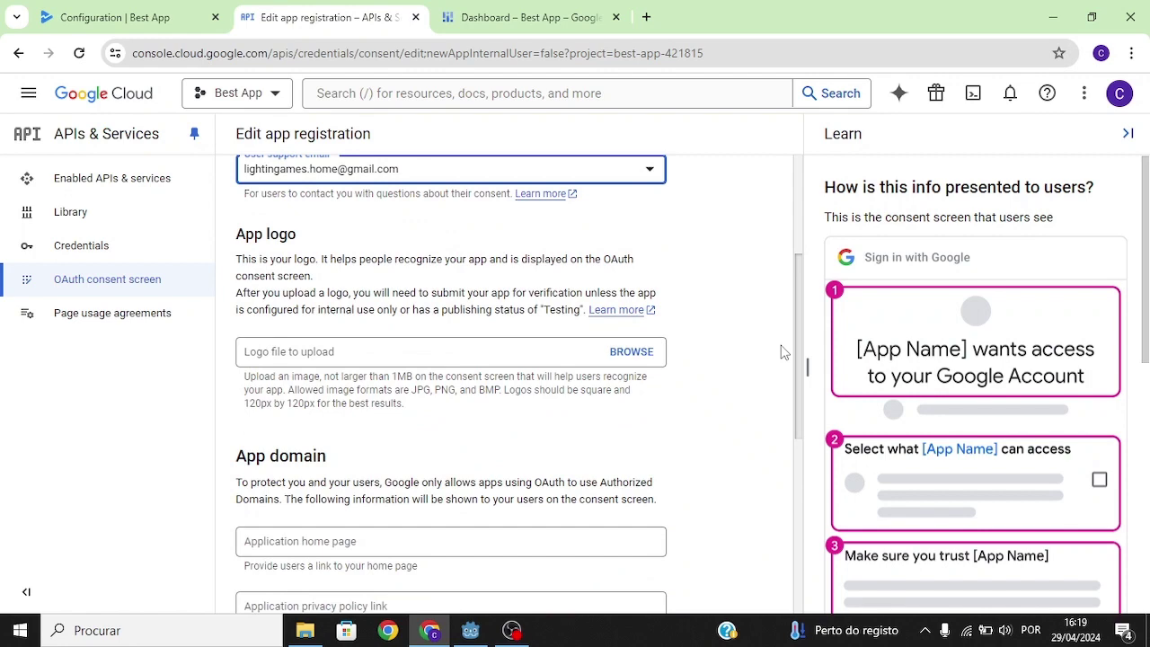
pyautogui.scroll(-3, 781, 353)
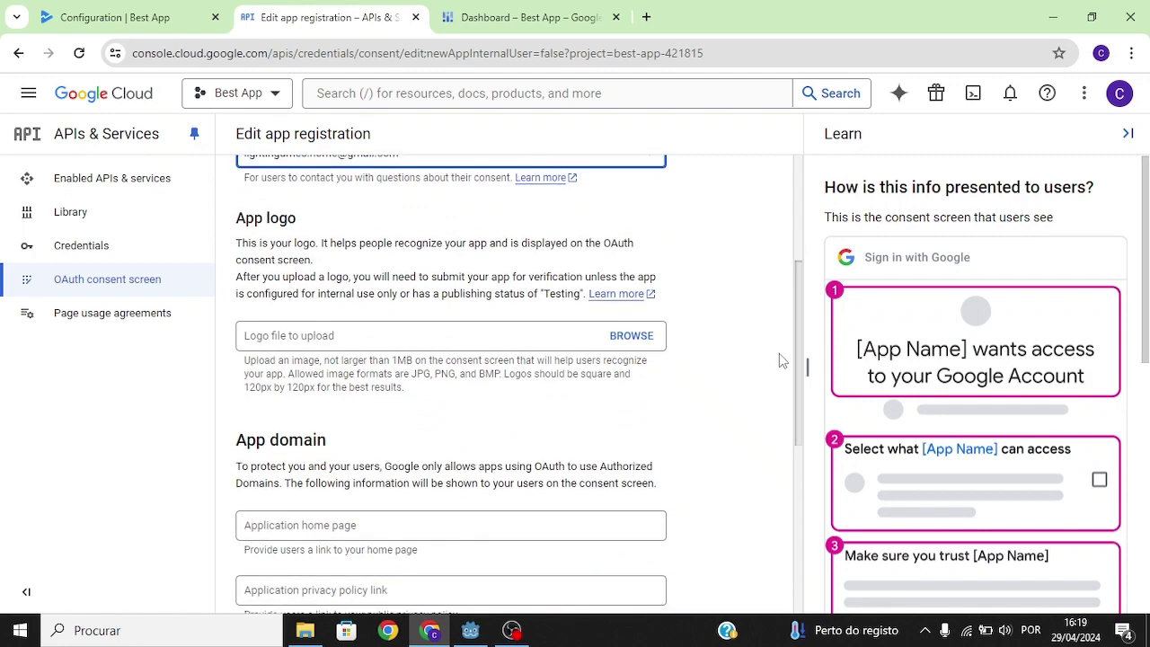
pyautogui.scroll(-1, 765, 464)
pyautogui.scroll(4, 768, 495)
pyautogui.scroll(1, 758, 368)
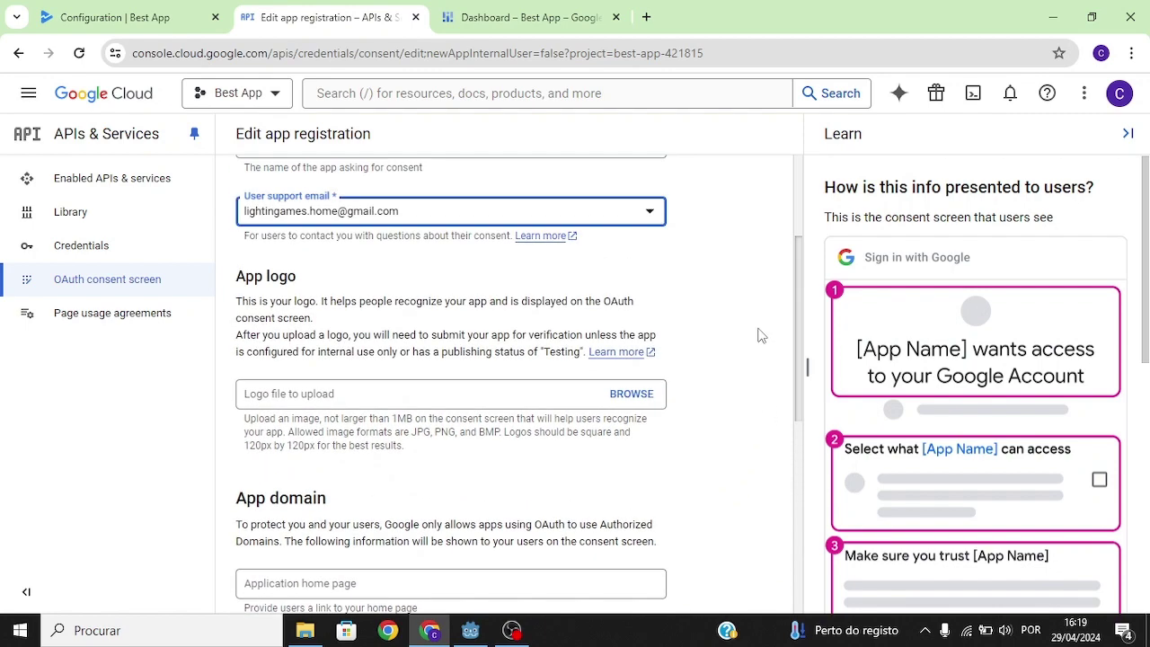
pyautogui.scroll(-1, 761, 333)
pyautogui.scroll(1, 760, 347)
pyautogui.scroll(-3, 768, 336)
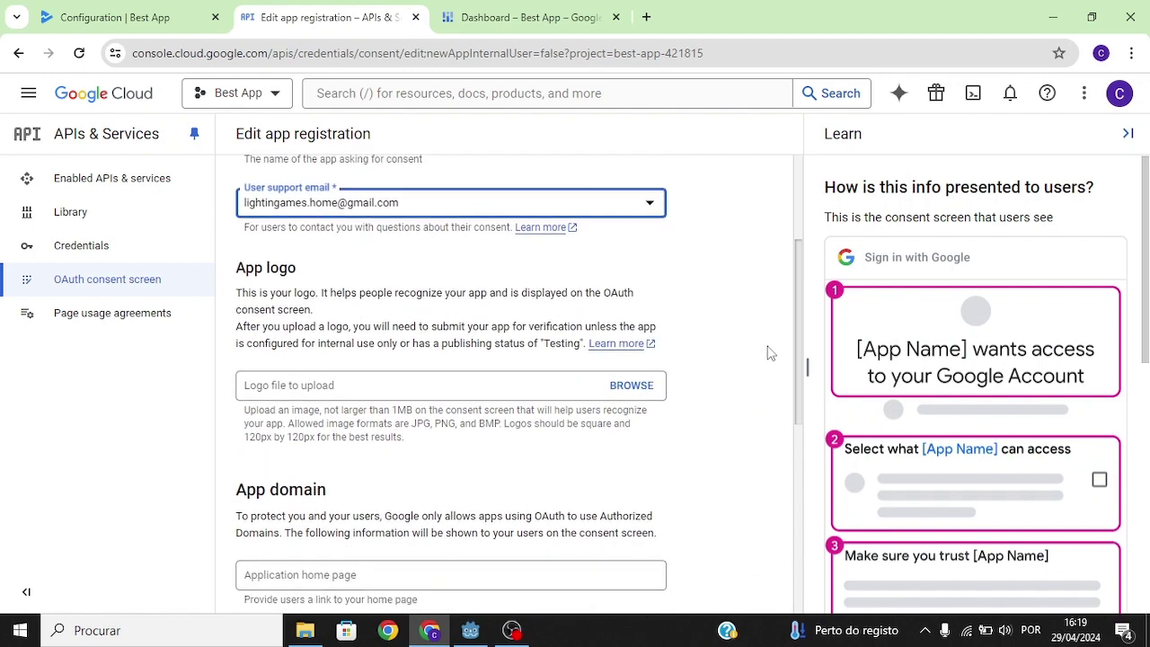
pyautogui.scroll(-3, 765, 445)
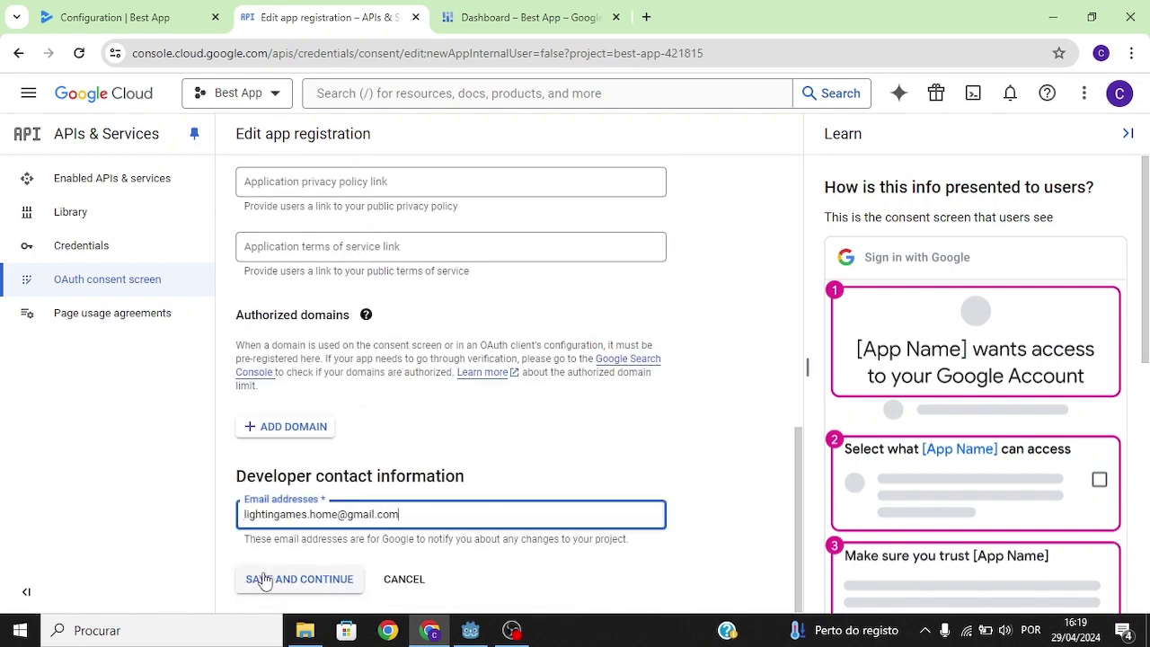
pyautogui.click(264, 581)
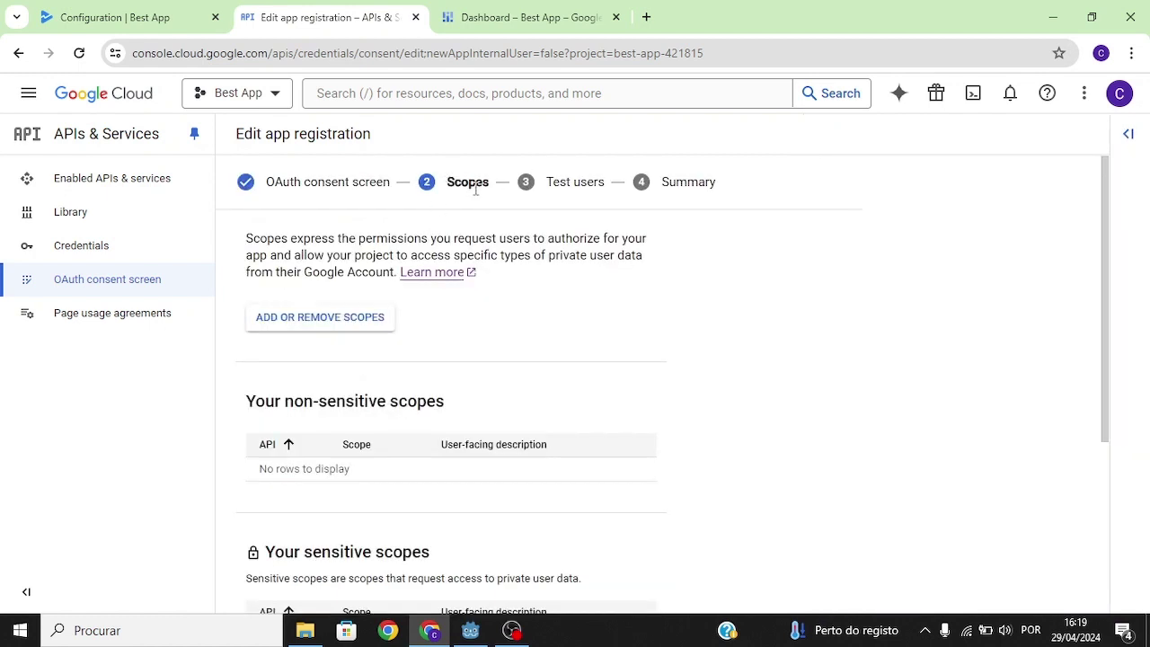
# Step: Open the Add or remove scopes list and show 50 scopes per page
pyautogui.moveTo(360, 240); pyautogui.dragTo(607, 240)
pyautogui.click(607, 241)
pyautogui.click(321, 333)
pyautogui.scroll(-3, 1148, 352)
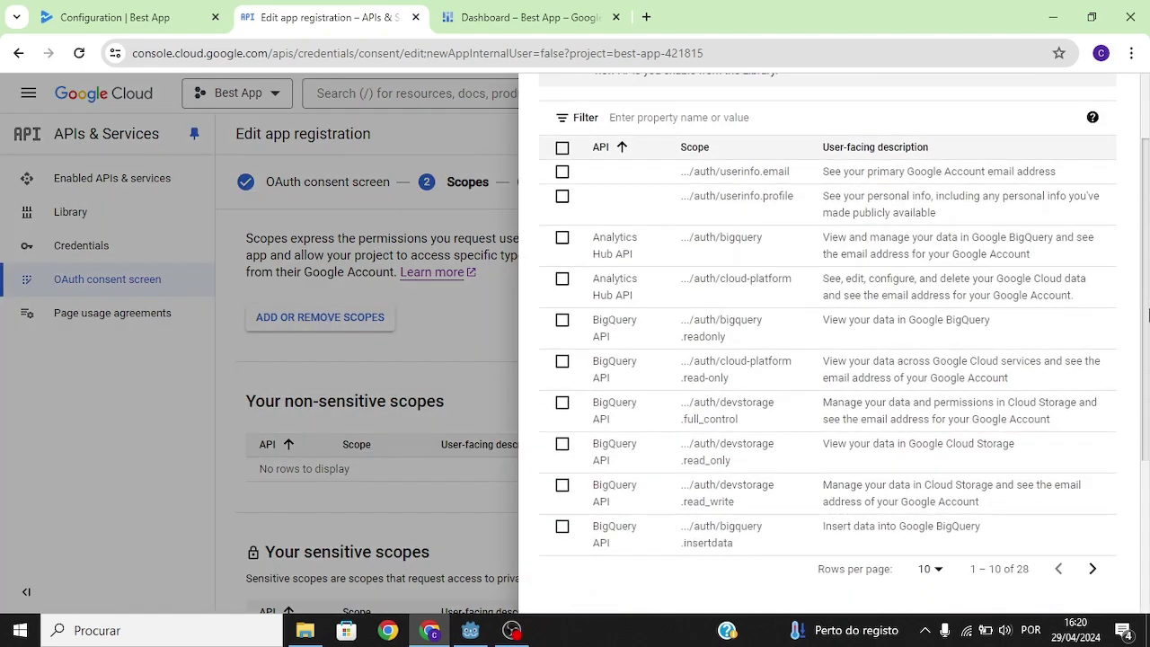
pyautogui.scroll(-1, 1148, 352)
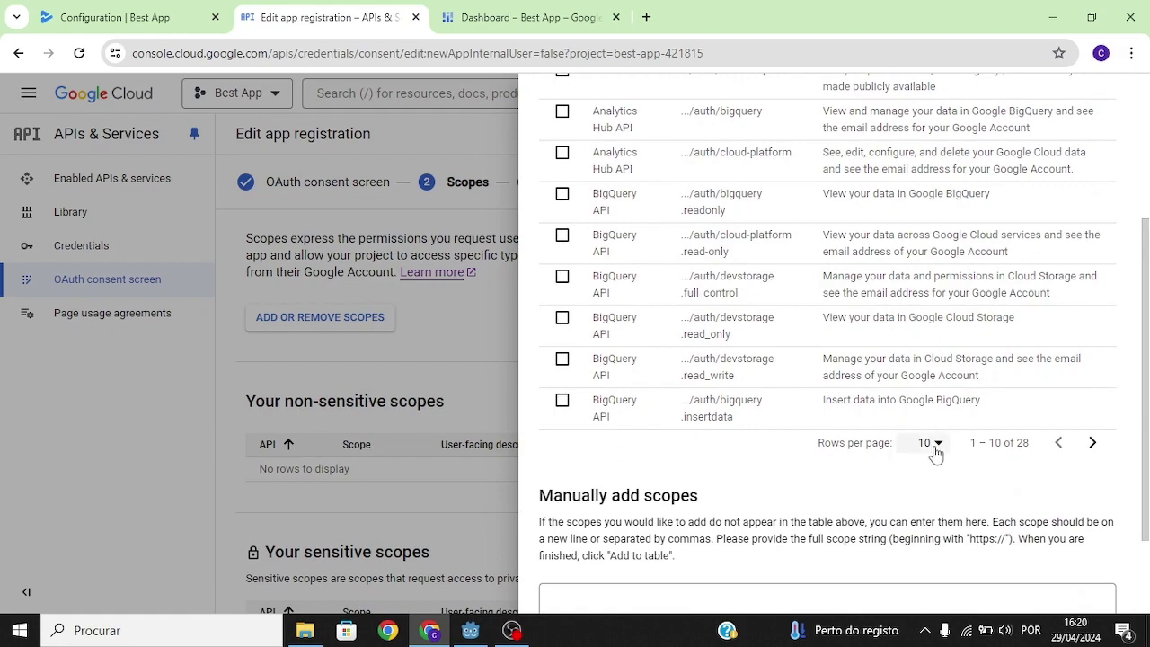
pyautogui.click(932, 445)
pyautogui.click(919, 533)
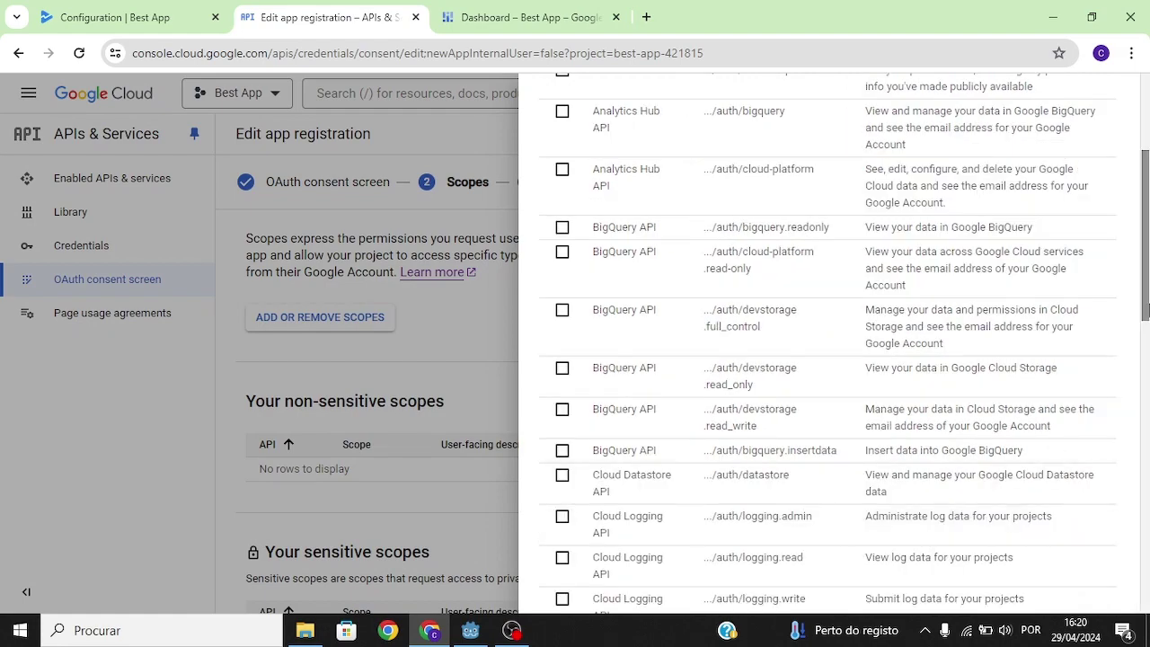
# Step: Tick the cloud-platform and Play Games …/auth/games scopes, update, and save to reach Test users
pyautogui.scroll(-3, 1148, 377)
pyautogui.moveTo(1148, 377); pyautogui.dragTo(1144, 281)
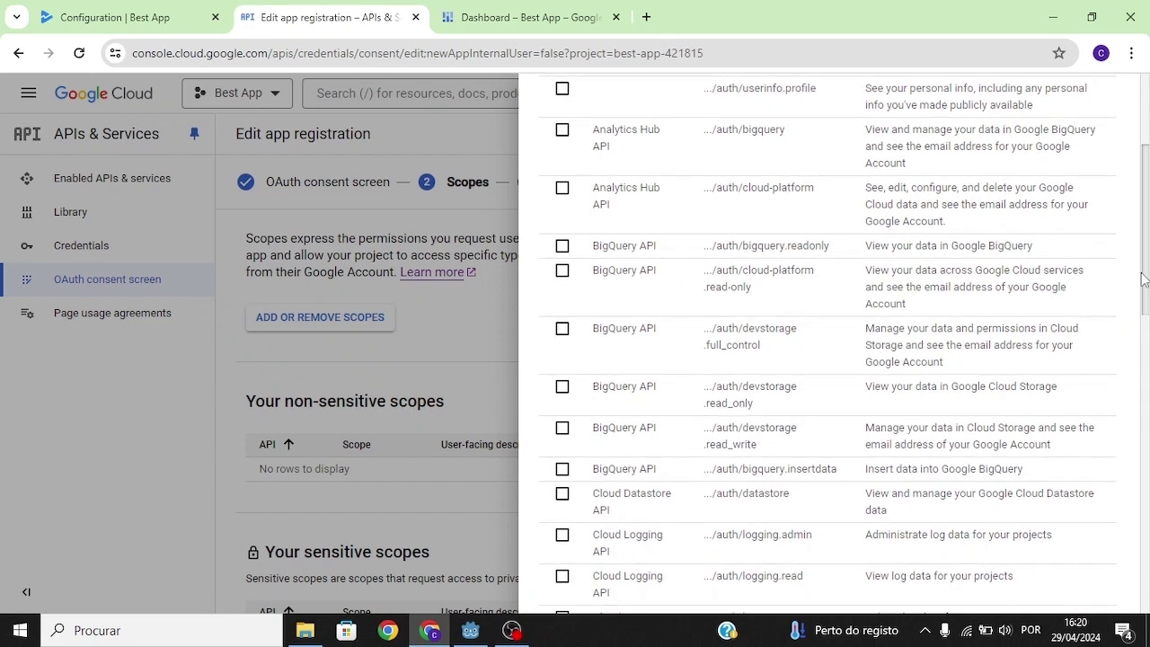
pyautogui.click(563, 188)
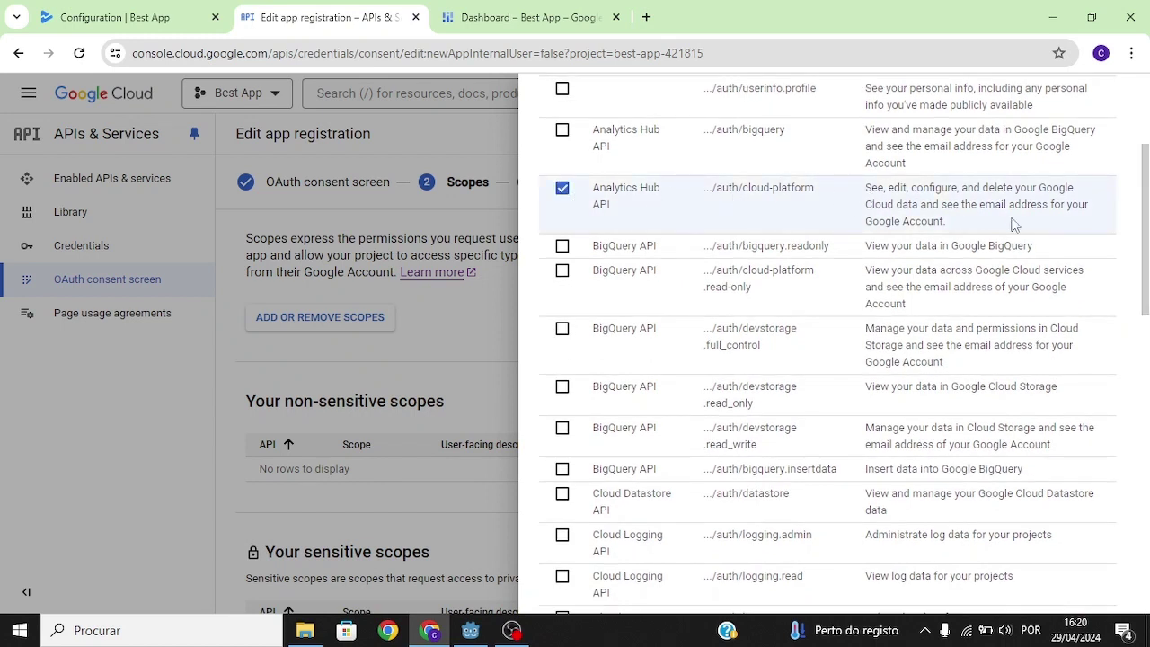
pyautogui.scroll(-10, 1014, 223)
pyautogui.scroll(2, 632, 246)
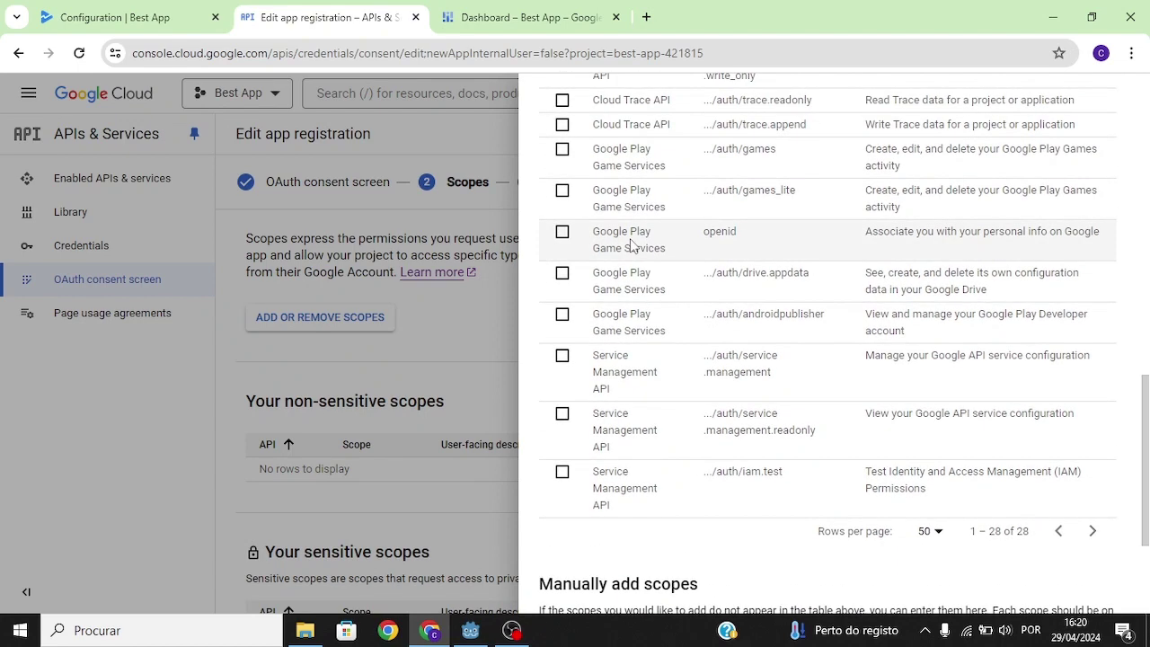
pyautogui.click(563, 149)
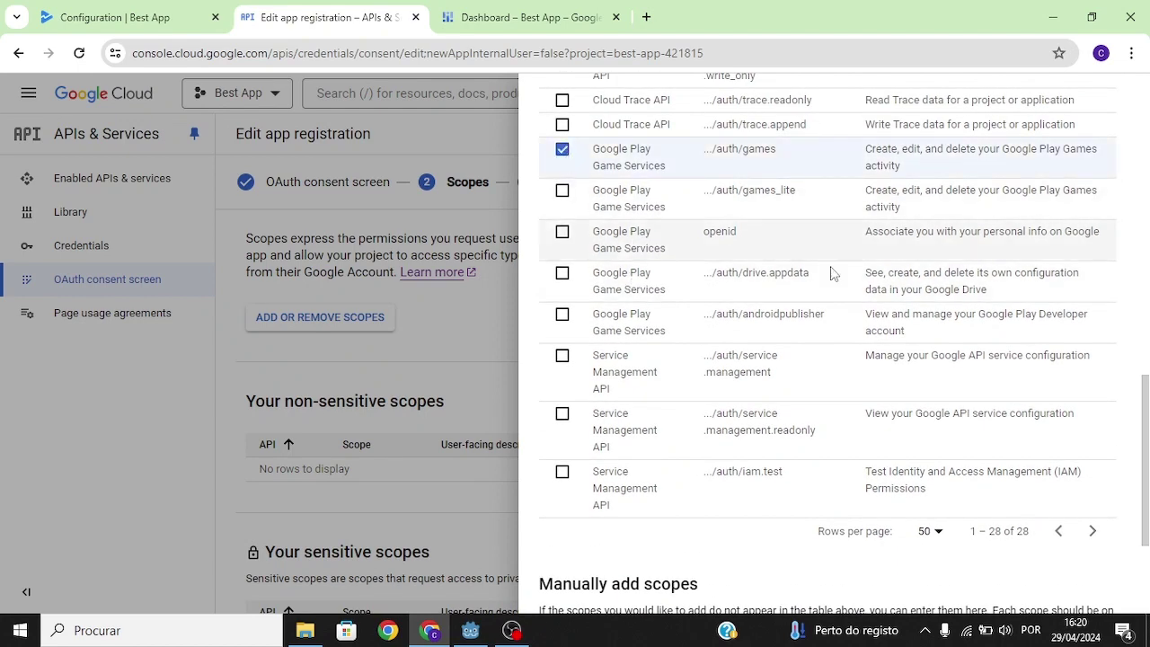
pyautogui.scroll(1, 868, 249)
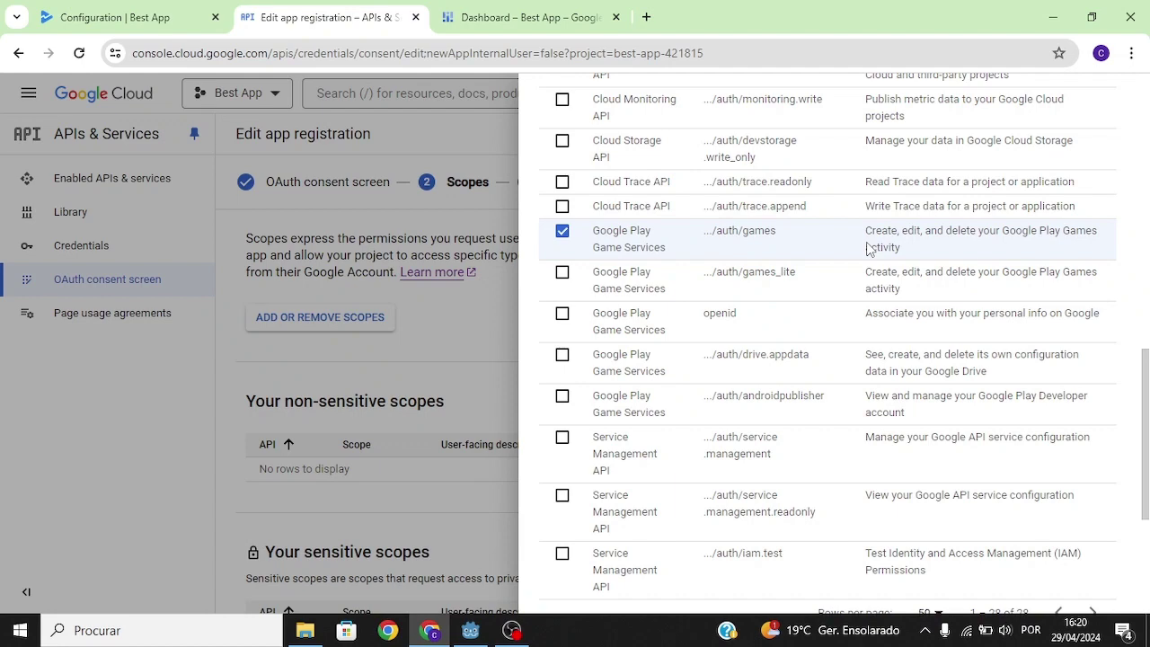
pyautogui.scroll(-3, 1144, 432)
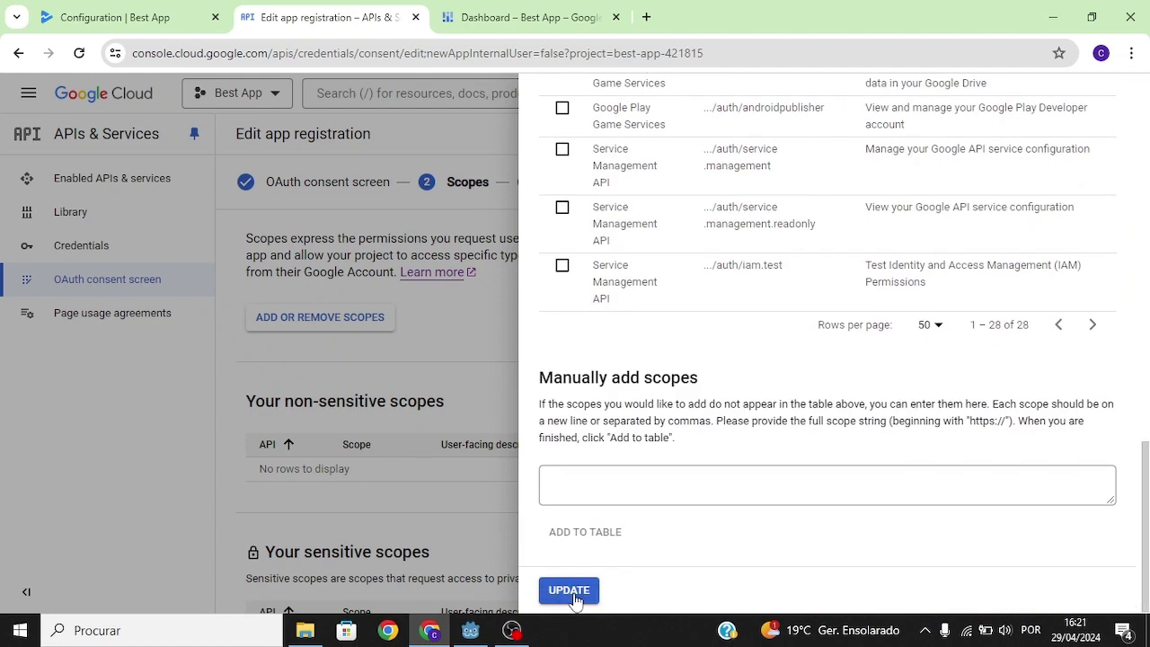
pyautogui.click(570, 590)
pyautogui.scroll(-5, 566, 575)
pyautogui.click(322, 582)
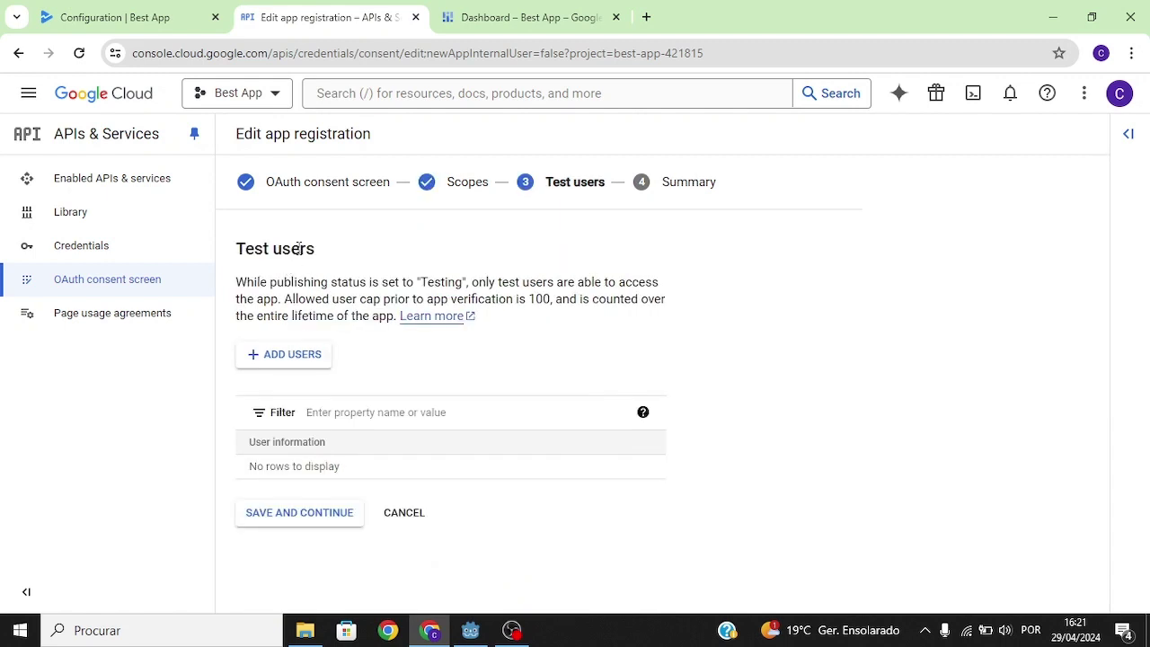
# Step: Highlight the Test users heading and its explanation text
pyautogui.moveTo(321, 254); pyautogui.dragTo(230, 256)
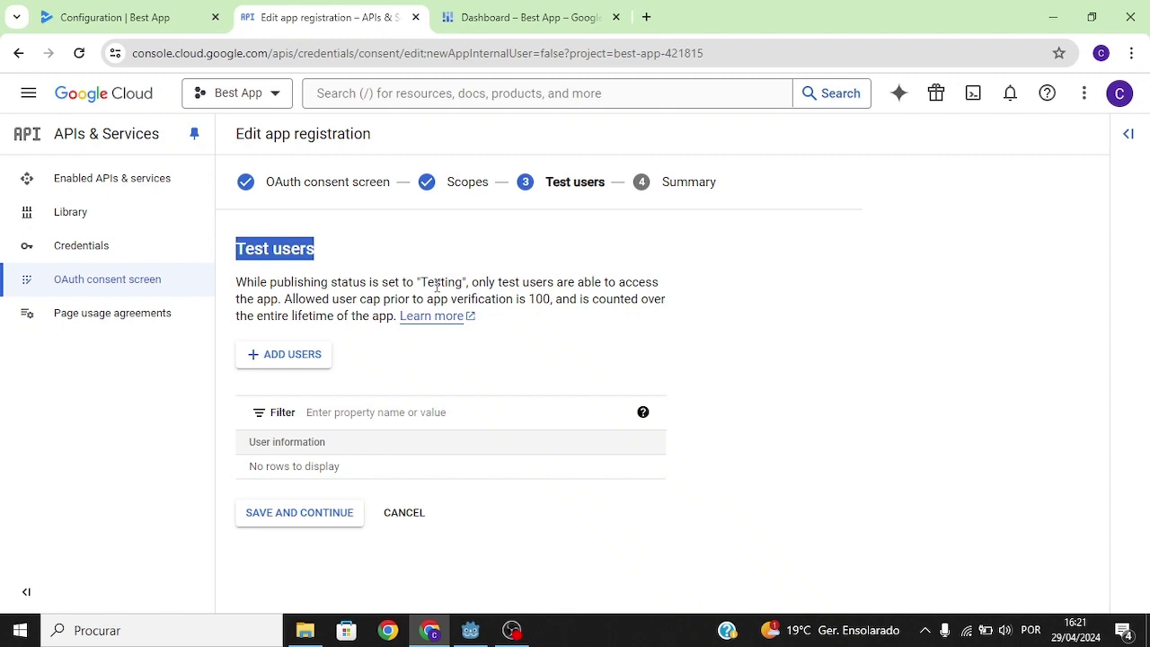
pyautogui.moveTo(509, 282); pyautogui.dragTo(377, 300)
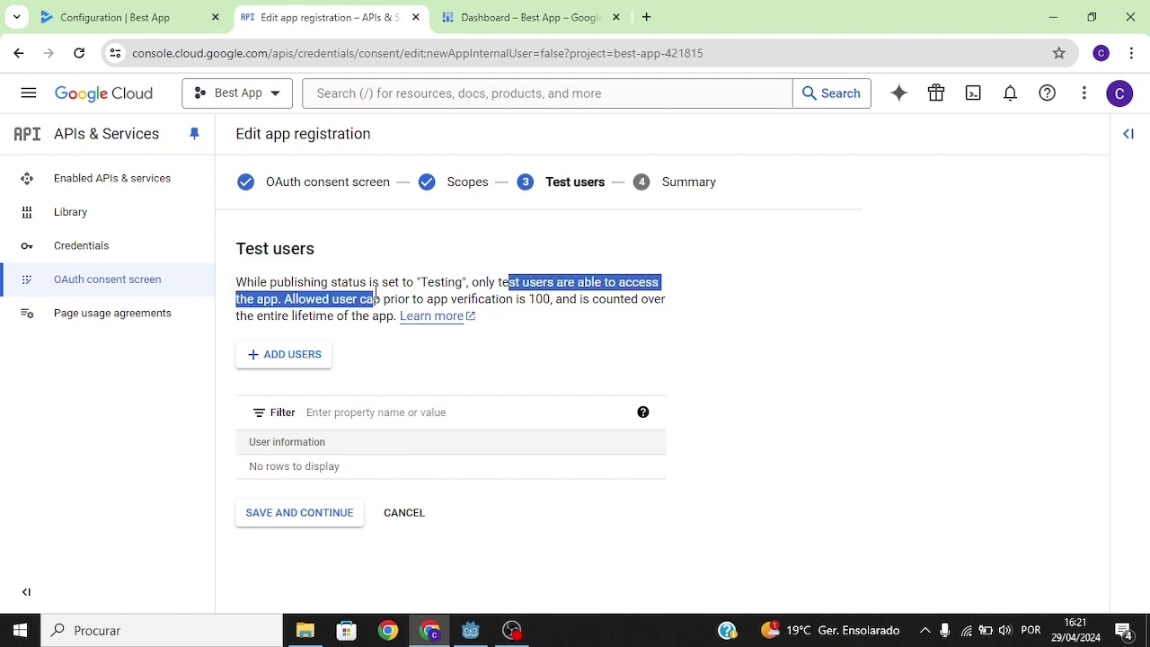
pyautogui.moveTo(232, 240); pyautogui.dragTo(438, 349)
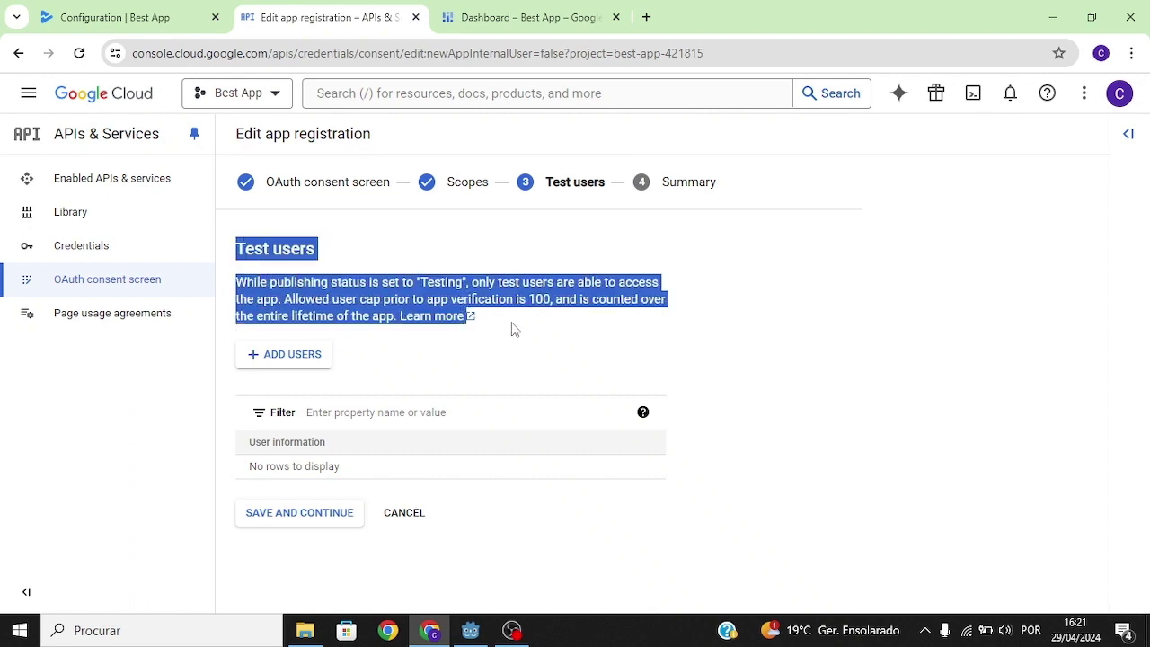
pyautogui.click(572, 302)
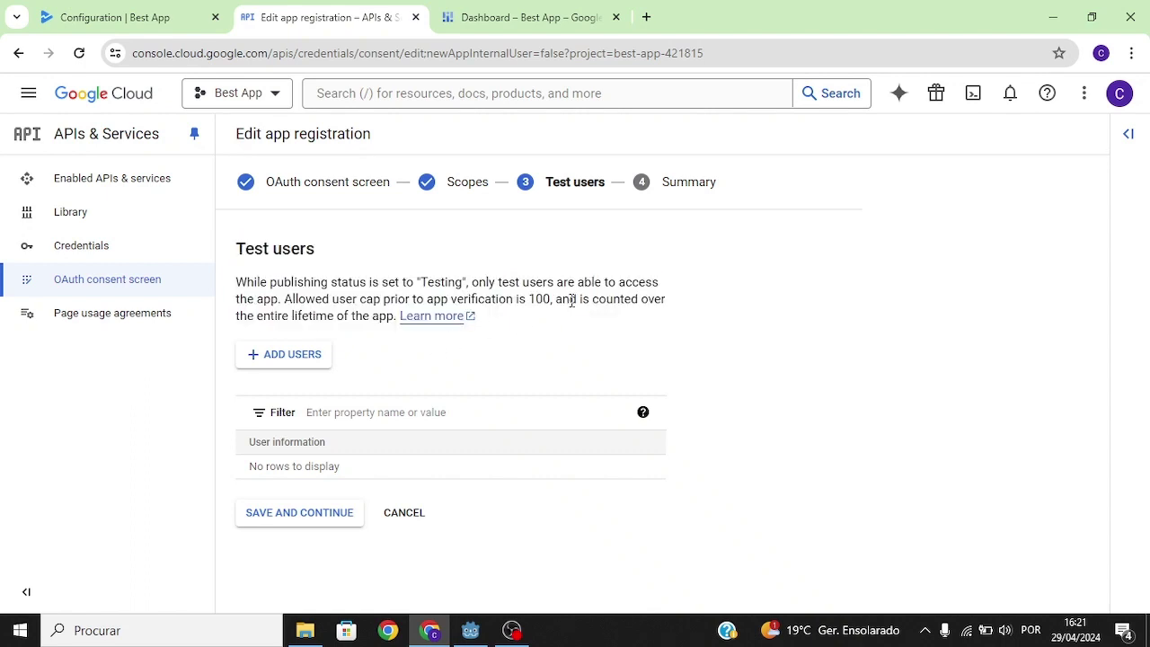
# Step: Add the tester's e-mail as a test user, finish the consent setup, and return to Play Console
pyautogui.click(306, 356)
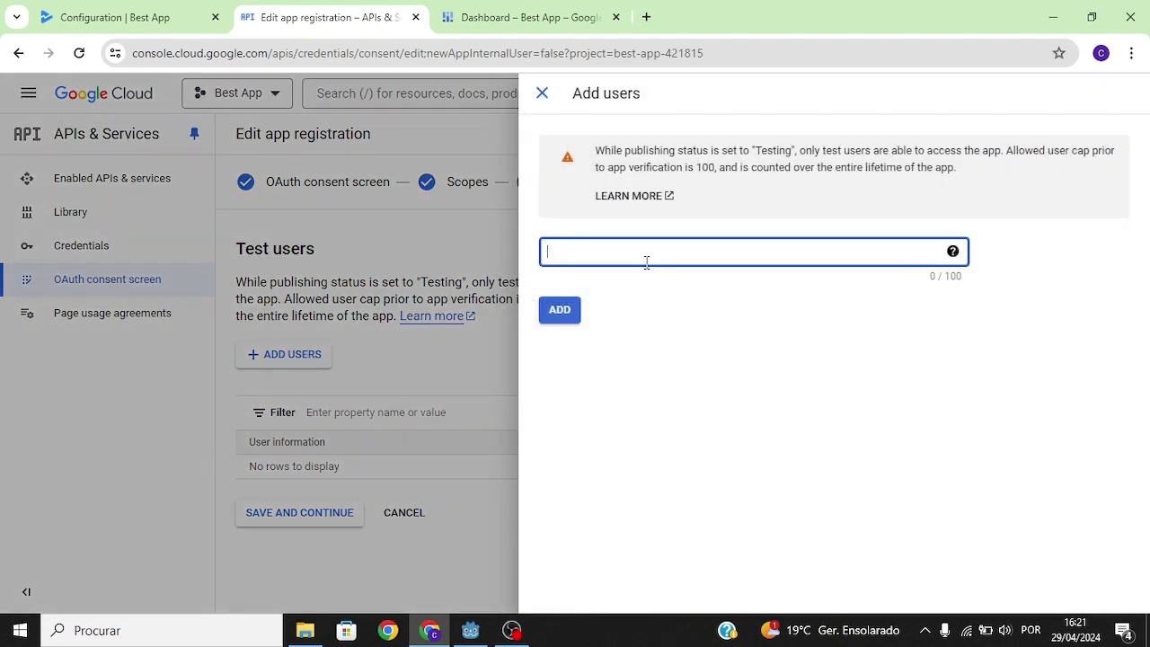
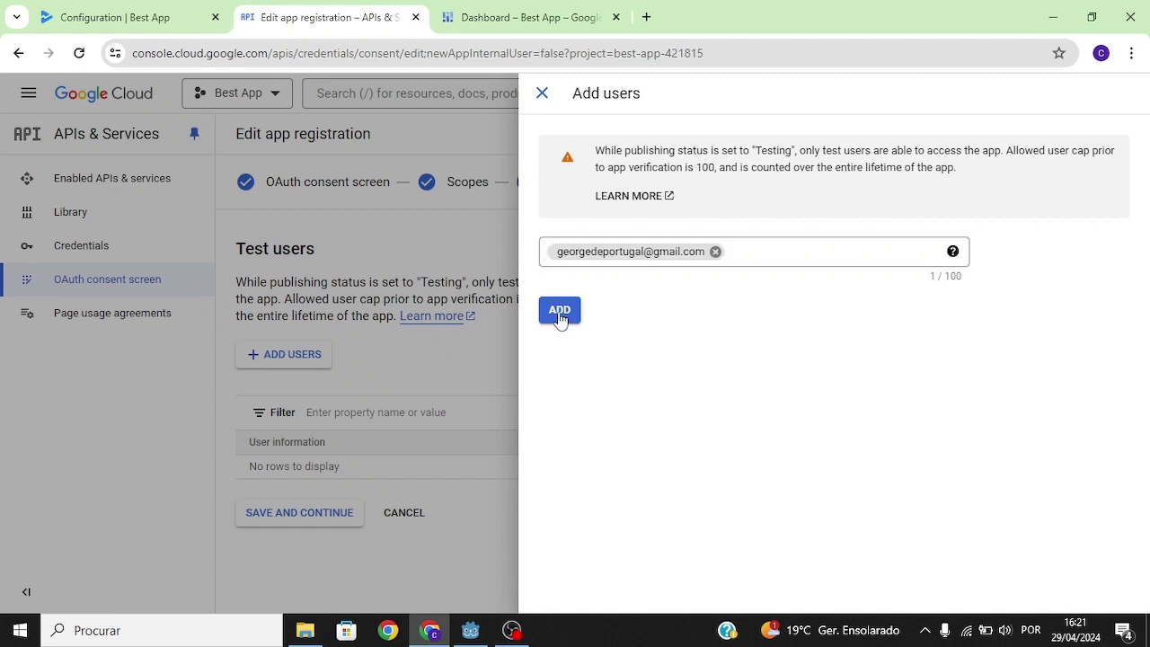
pyautogui.click(559, 310)
pyautogui.click(300, 514)
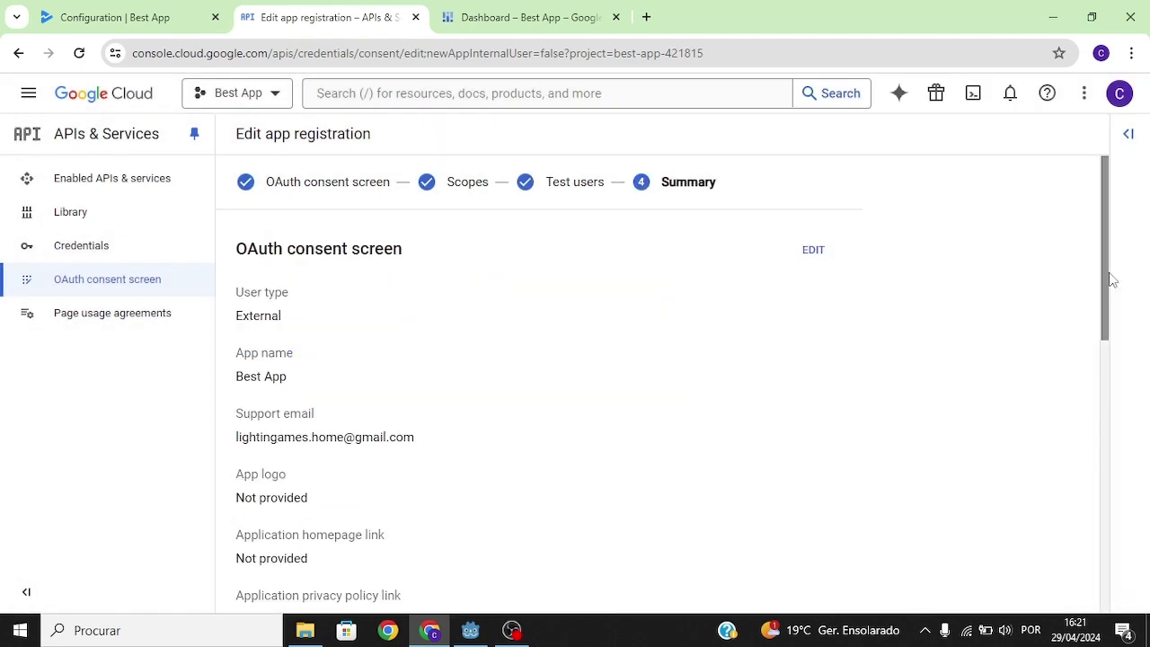
pyautogui.moveTo(1112, 281); pyautogui.dragTo(1132, 565)
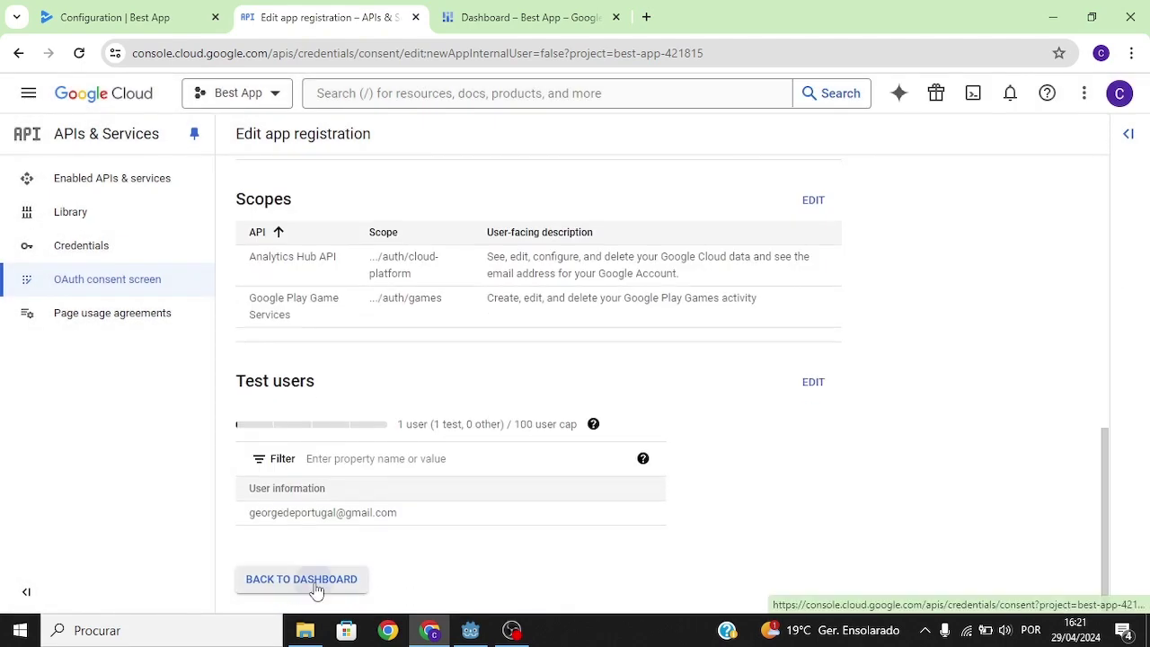
pyautogui.click(303, 578)
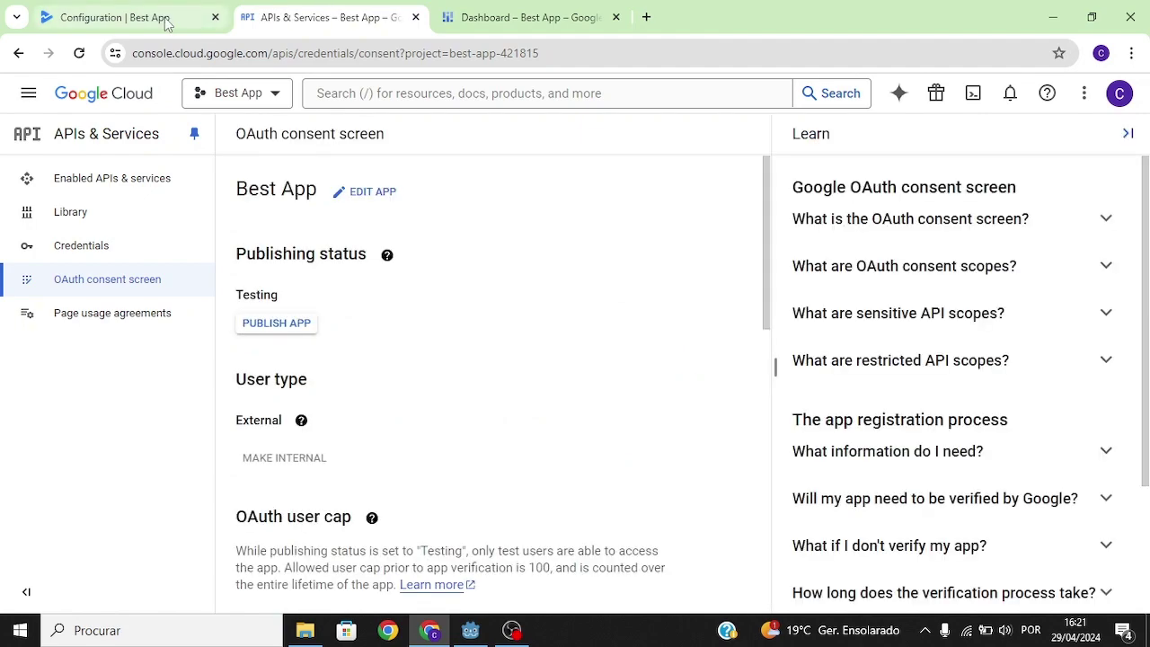
pyautogui.click(114, 9)
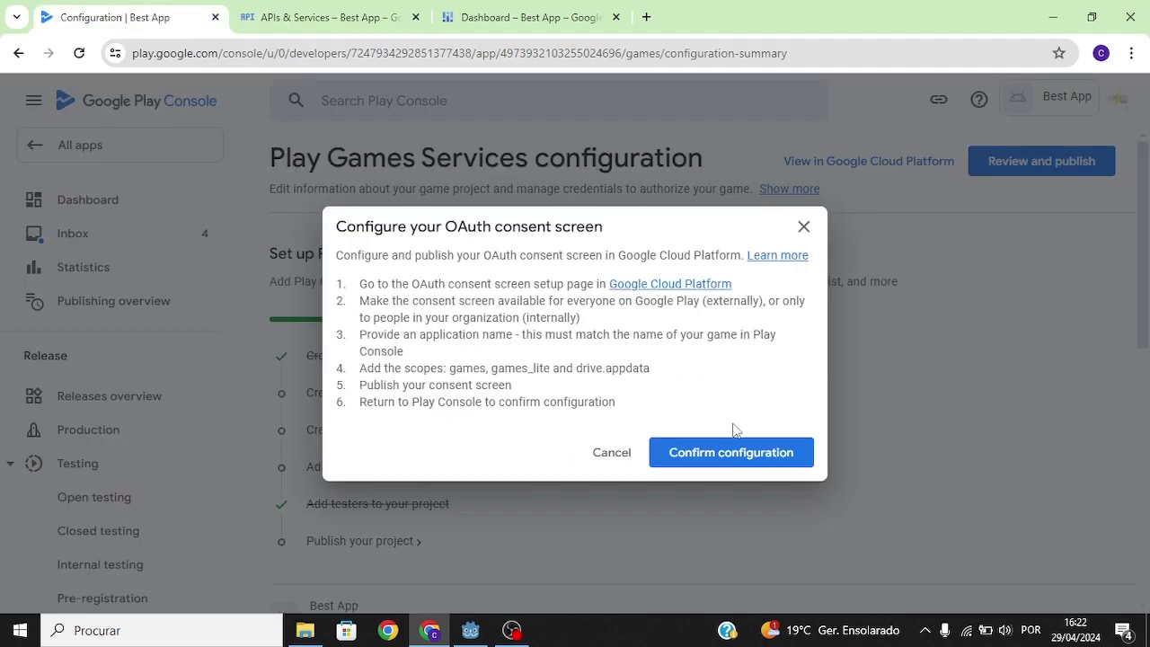
# Step: Confirm the OAuth consent configuration and start adding a new credential
pyautogui.click(725, 454)
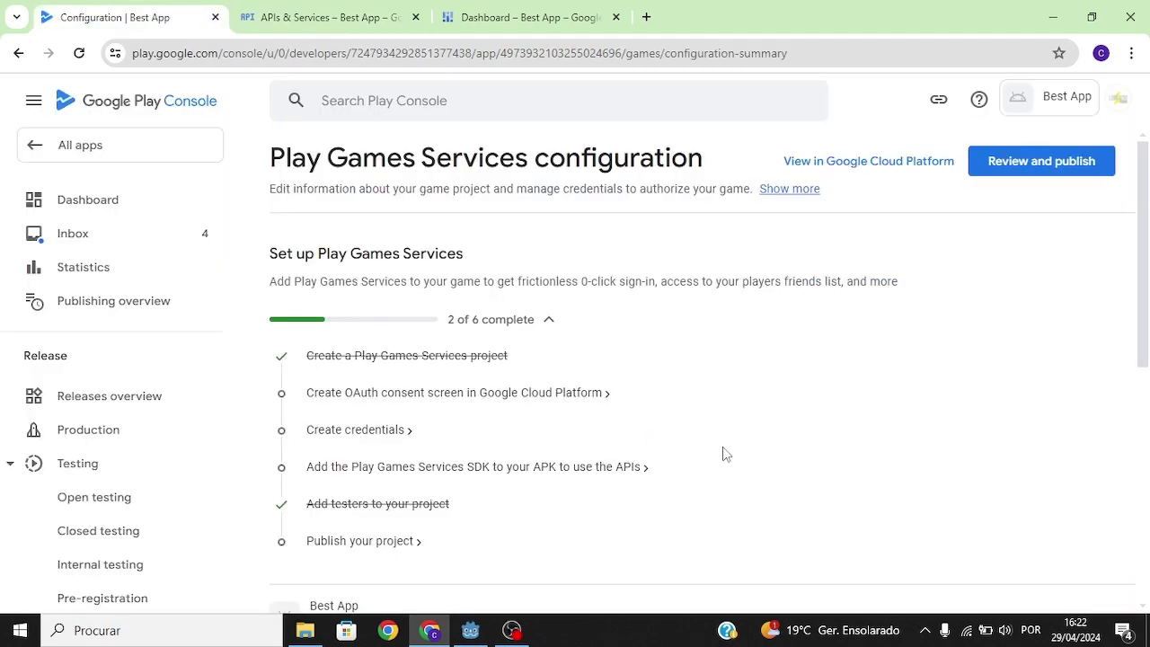
pyautogui.click(378, 431)
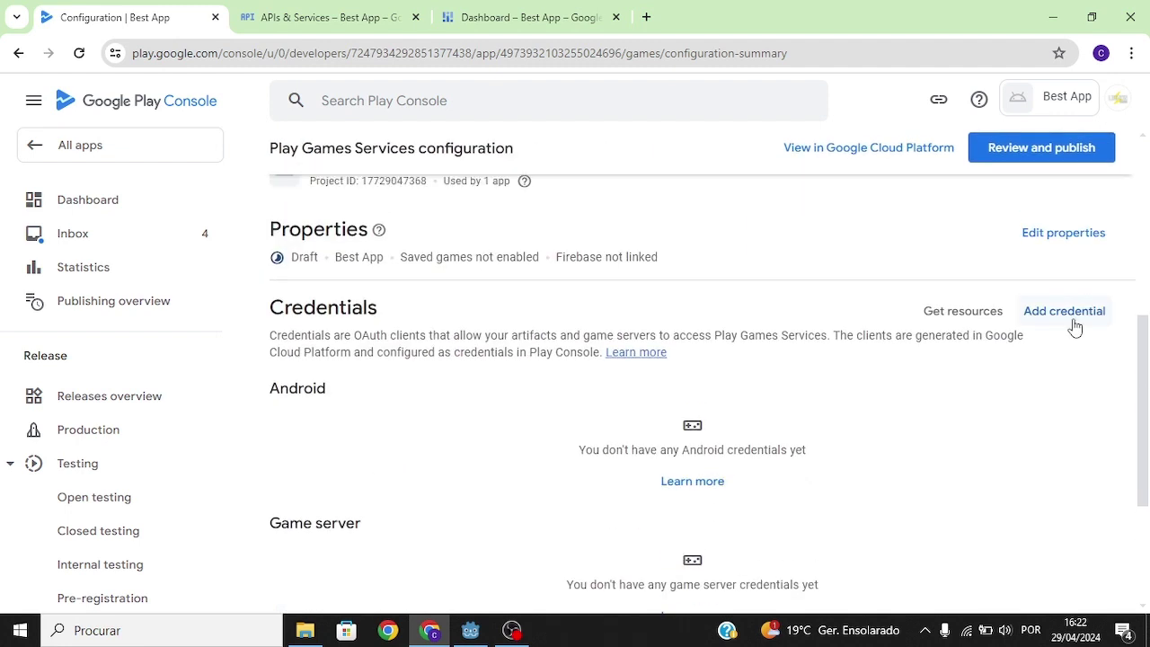
pyautogui.click(1074, 324)
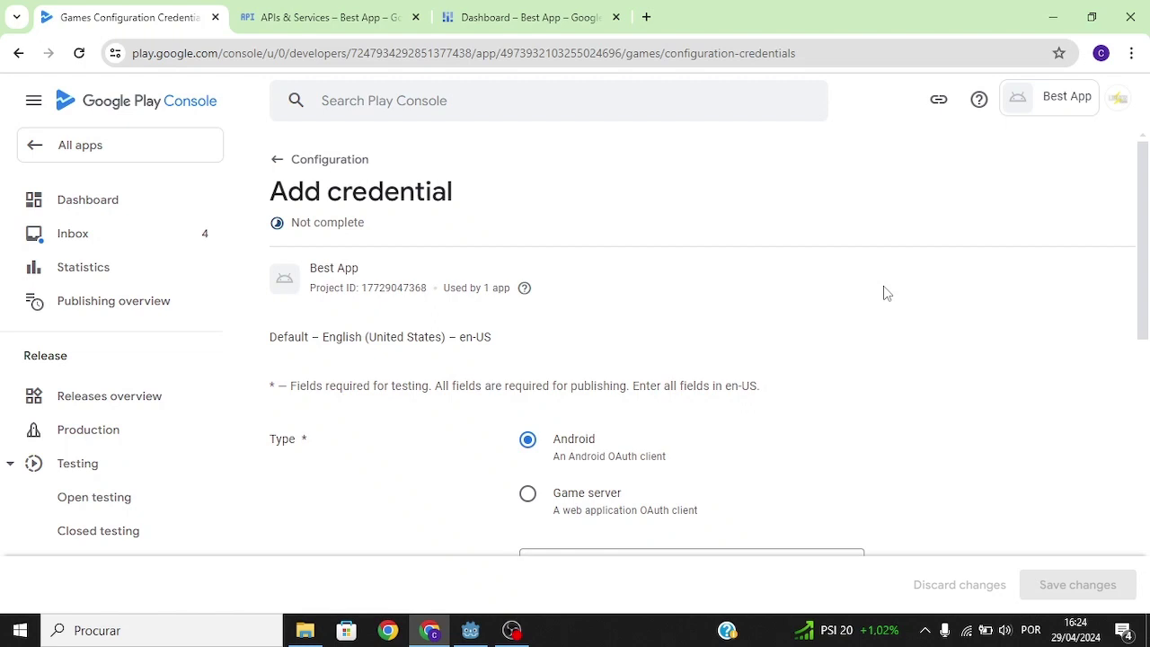
# Step: For the Android credential named Best App, bring up the OAuth client creation instructions
pyautogui.scroll(-2, 1146, 342)
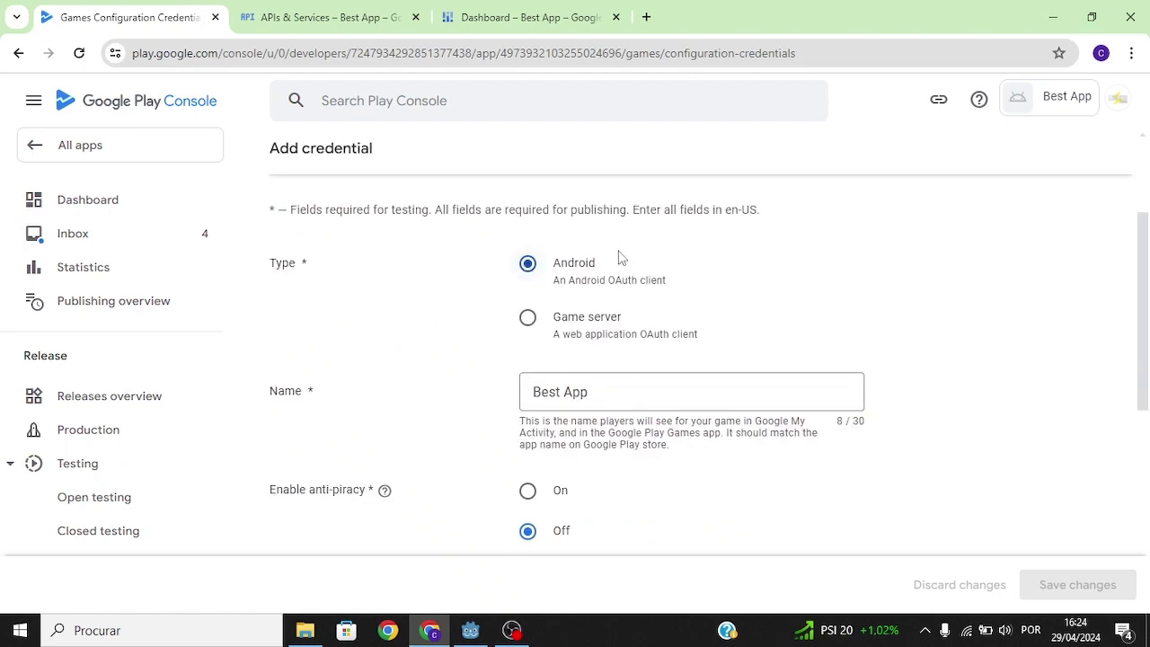
pyautogui.scroll(-2, 1091, 313)
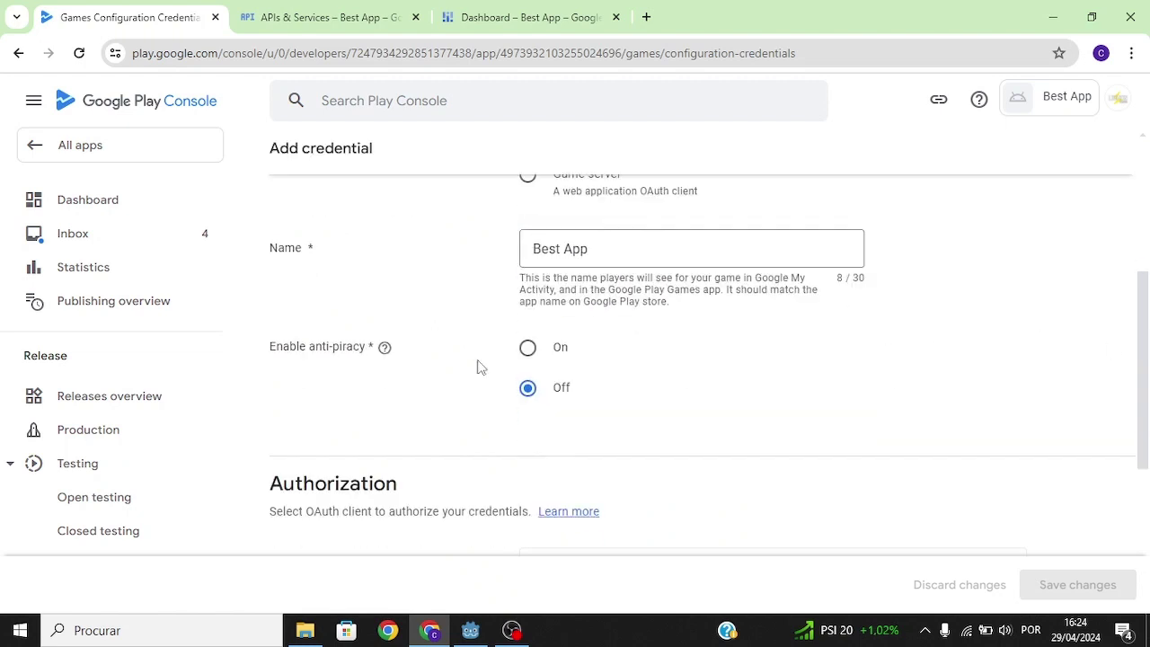
pyautogui.moveTo(395, 352)
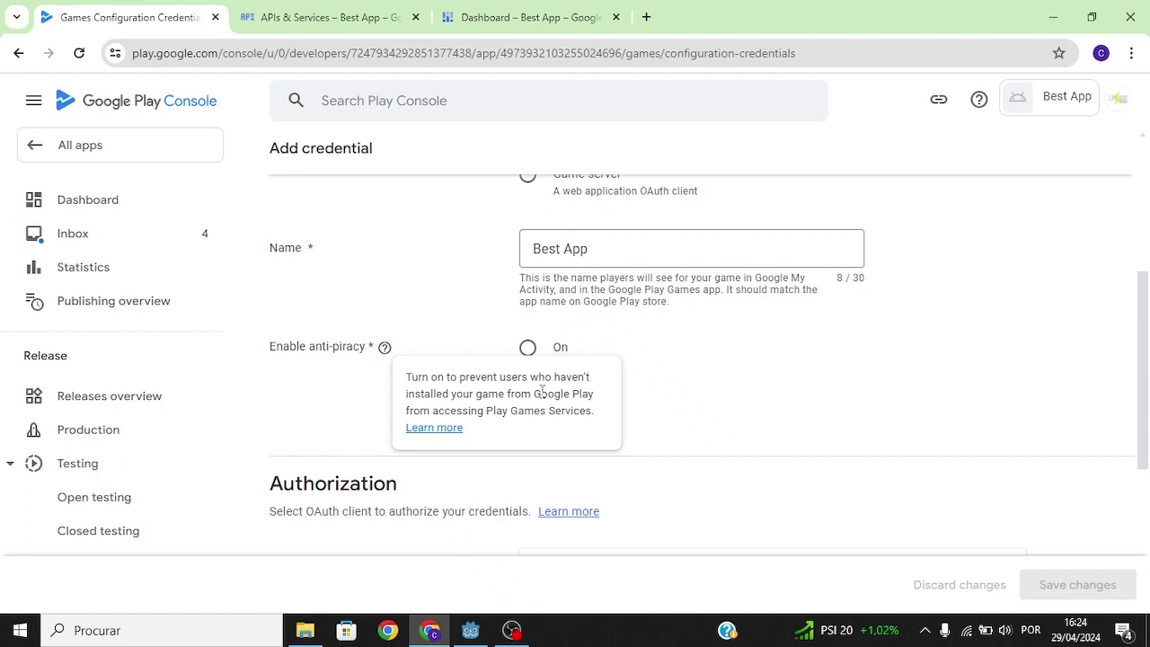
pyautogui.scroll(-3, 542, 390)
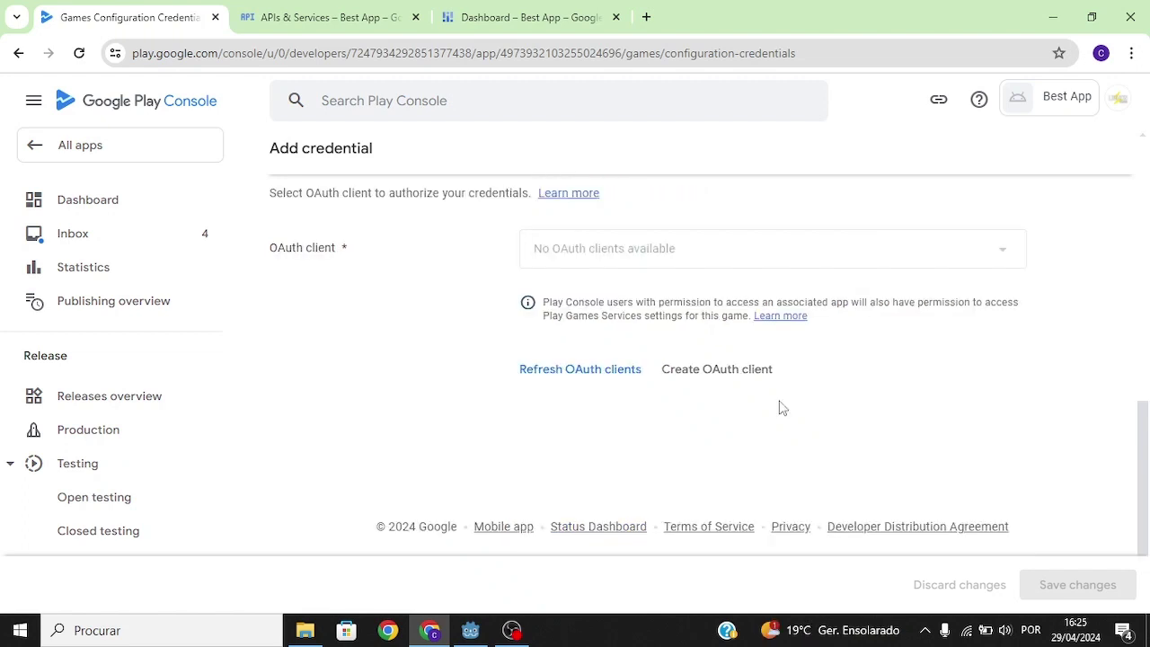
pyautogui.click(729, 381)
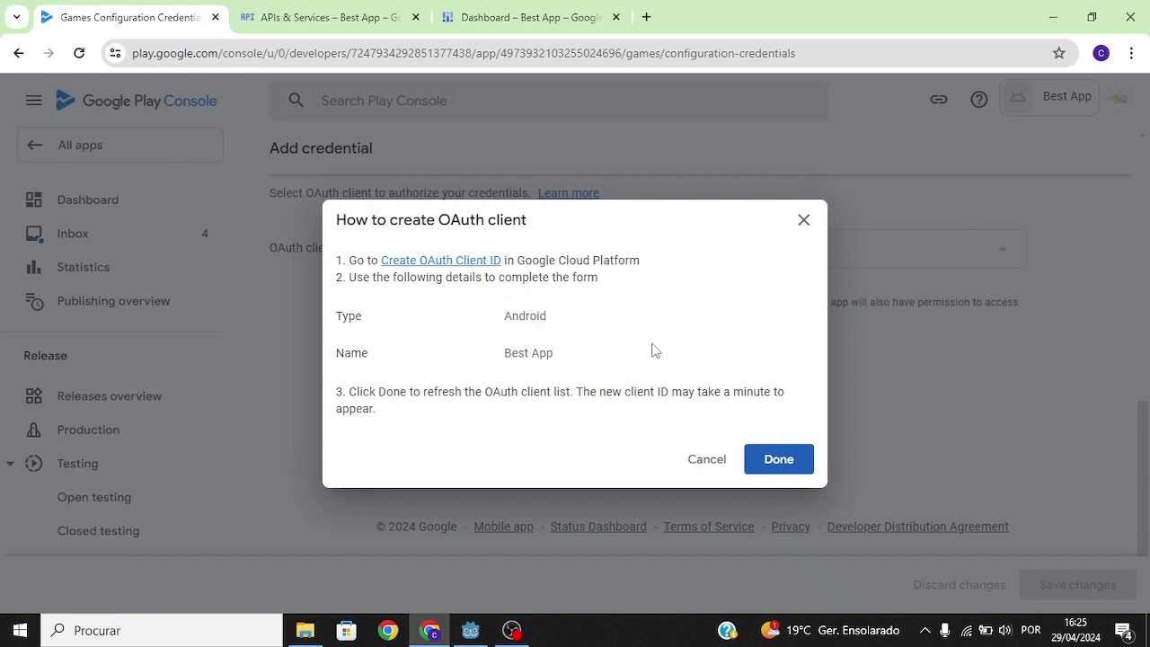
# Step: Start an Android OAuth client ID named 'Debug client'
pyautogui.click(445, 261)
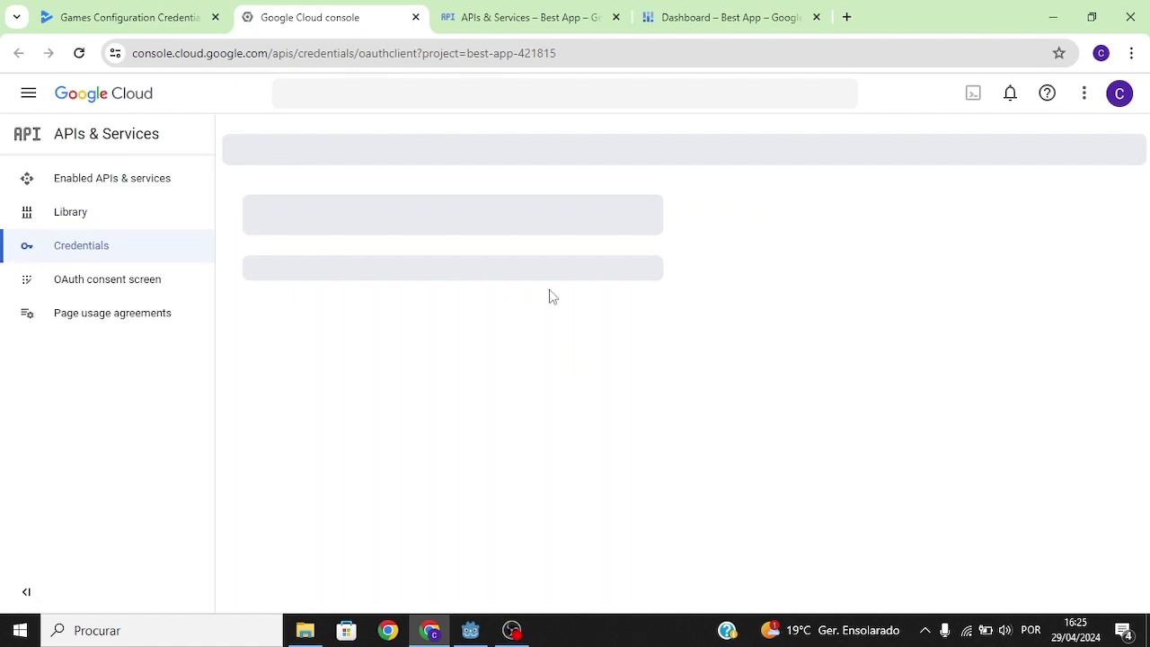
pyautogui.click(449, 260)
pyautogui.click(412, 304)
pyautogui.moveTo(429, 313); pyautogui.dragTo(240, 310)
pyautogui.write('Debug client')
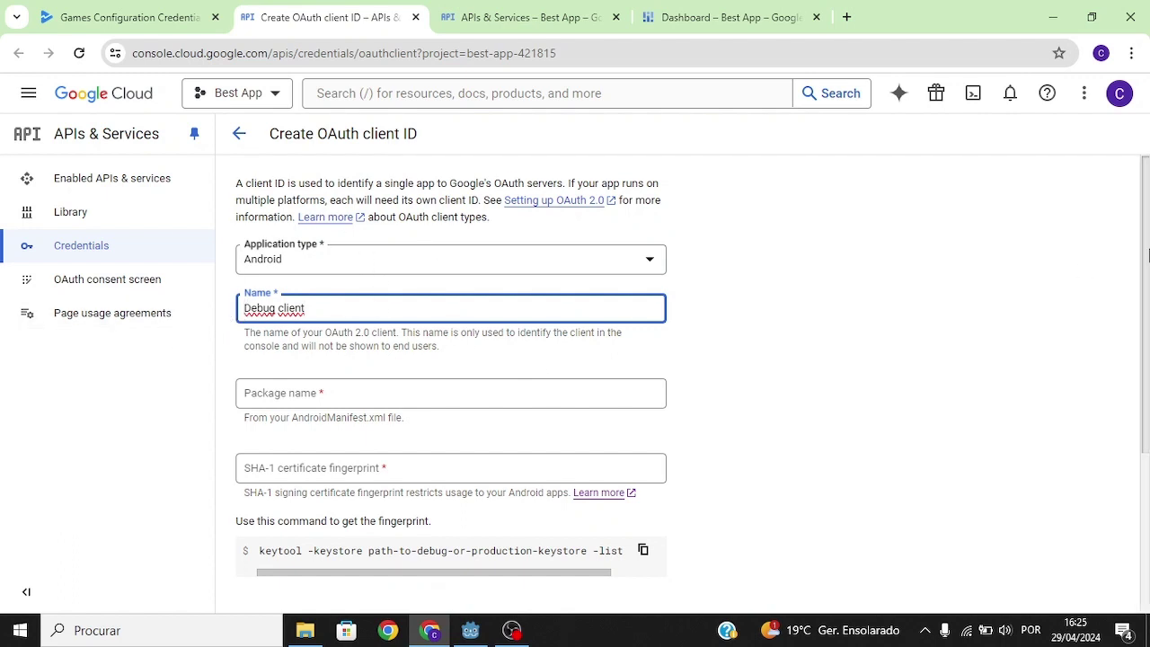
pyautogui.scroll(-1, 899, 297)
# Step: Enter package name lightingames.bestapp, taken from the Godot project's export settings
pyautogui.click(389, 332)
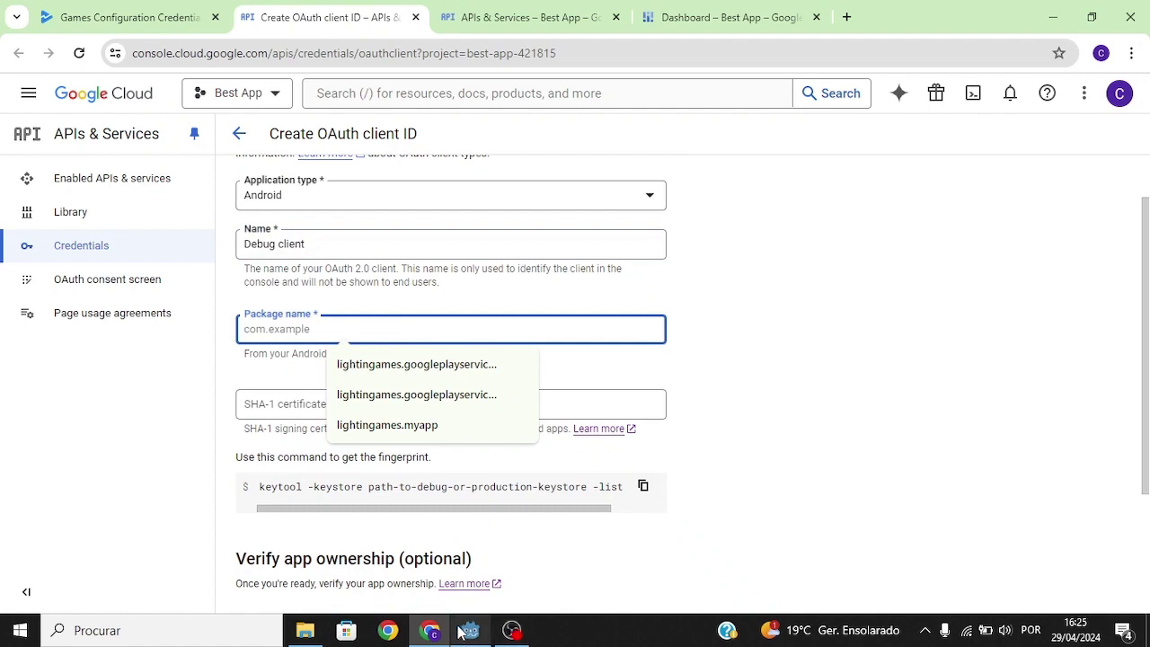
pyautogui.click(463, 632)
pyautogui.click(55, 35)
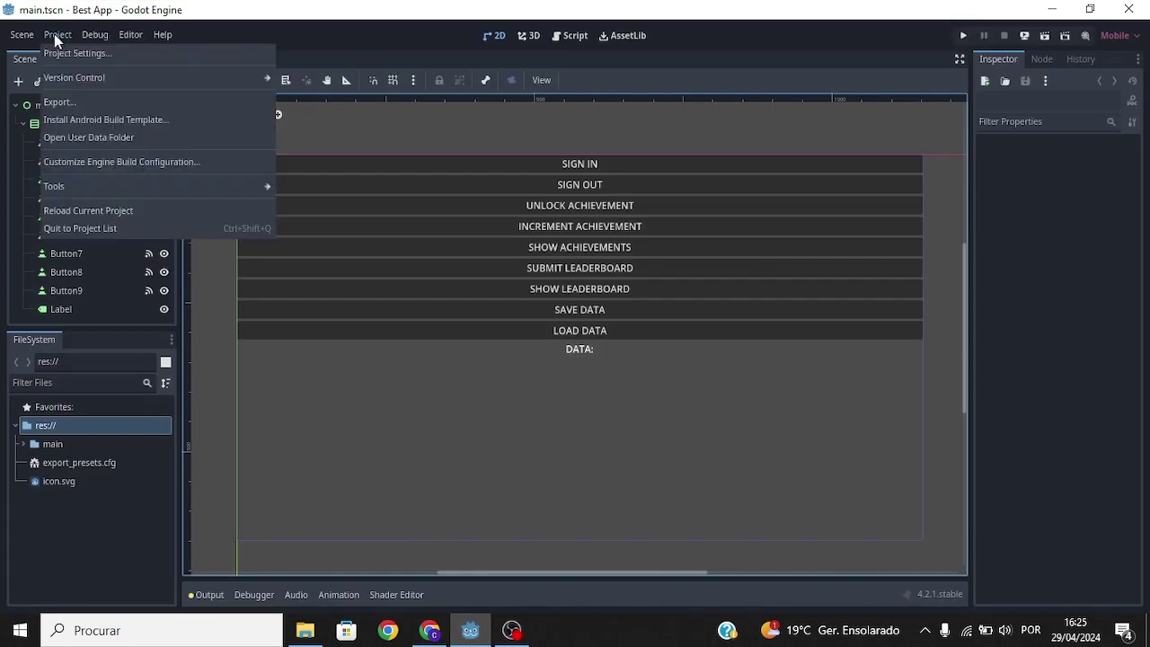
pyautogui.click(51, 100)
pyautogui.click(775, 533)
pyautogui.click(431, 630)
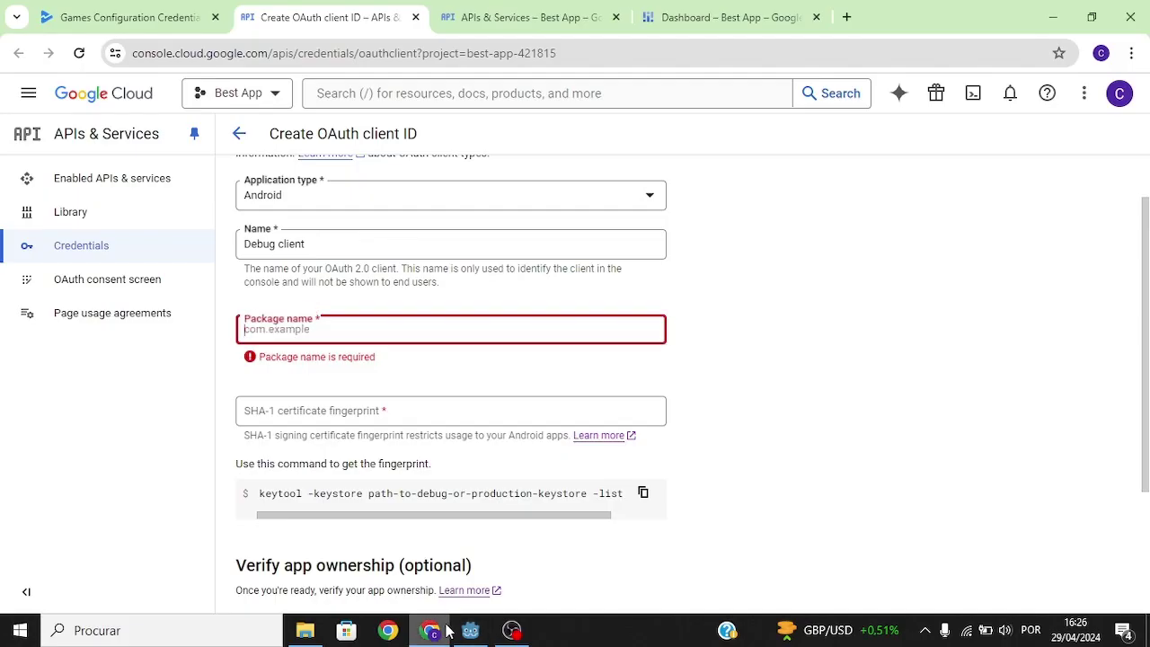
pyautogui.write('lightingames.bestapp')
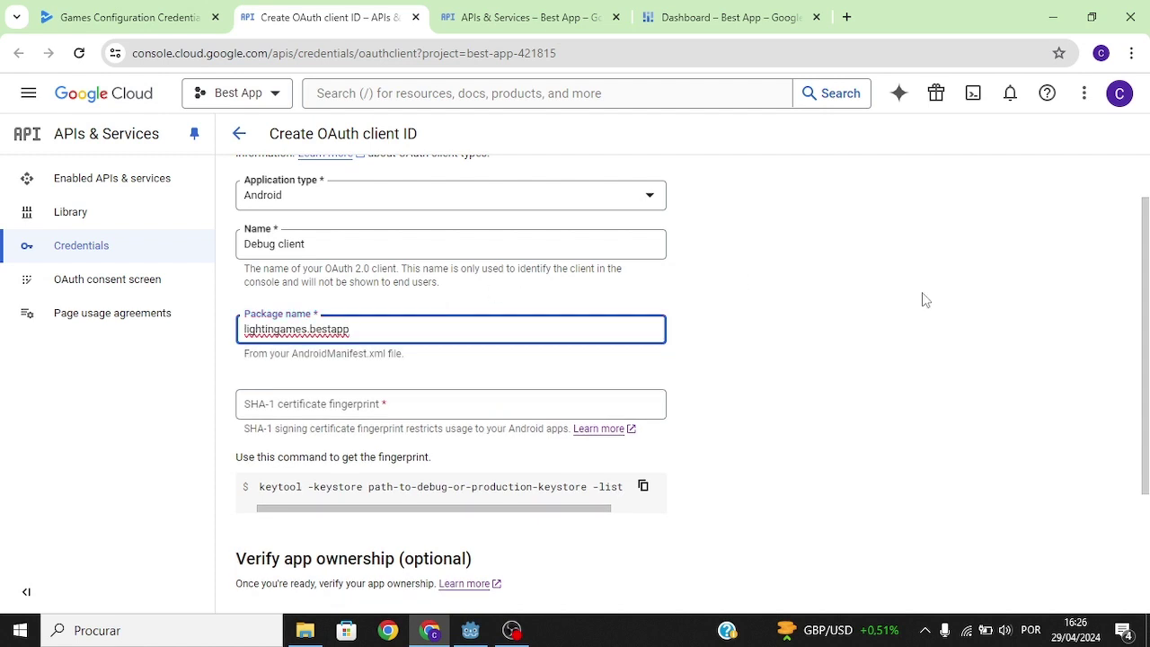
# Step: Copy the suggested keytool command for getting the SHA-1 fingerprint
pyautogui.scroll(-1, 899, 306)
pyautogui.click(552, 347)
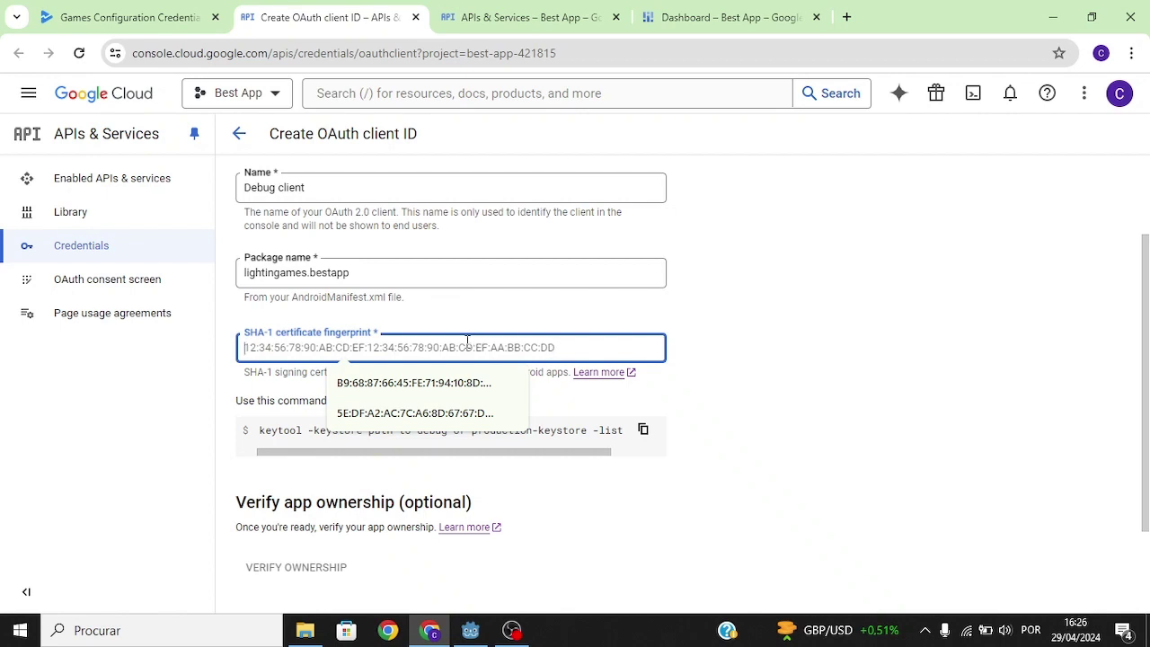
pyautogui.click(726, 333)
pyautogui.click(522, 346)
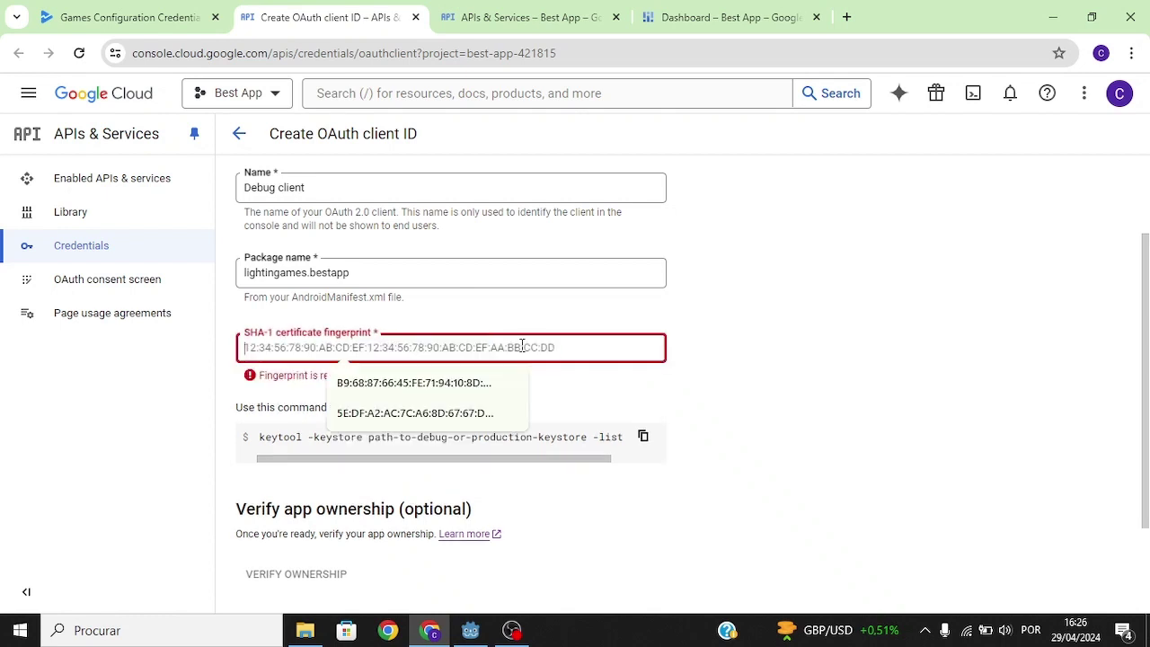
pyautogui.click(774, 348)
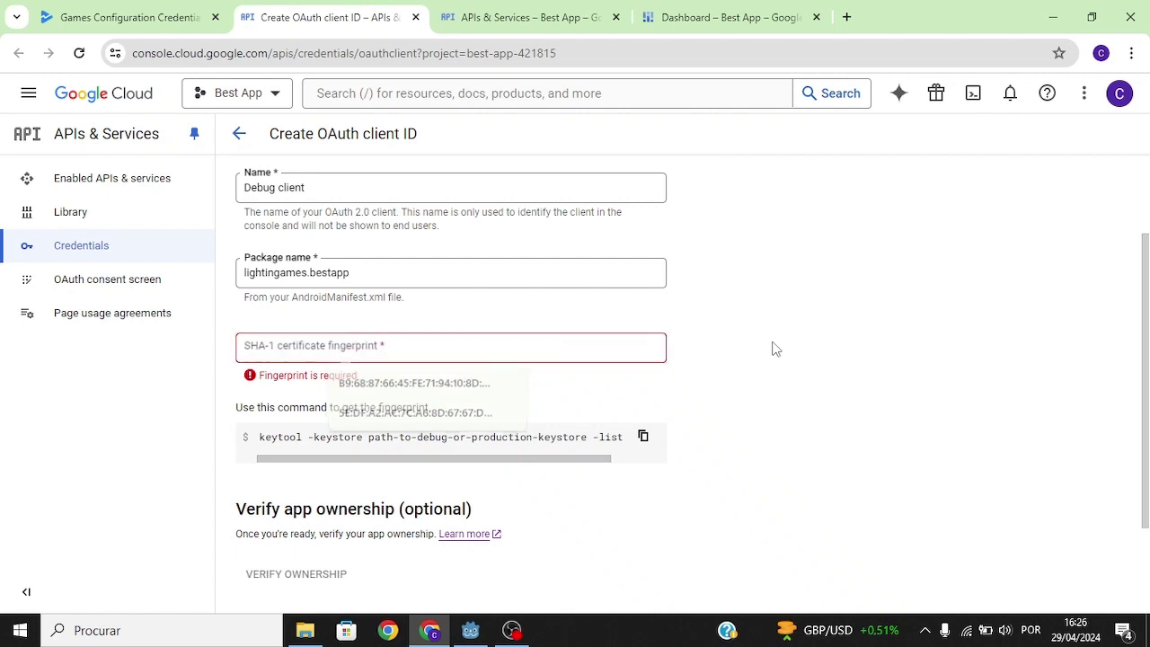
pyautogui.click(644, 438)
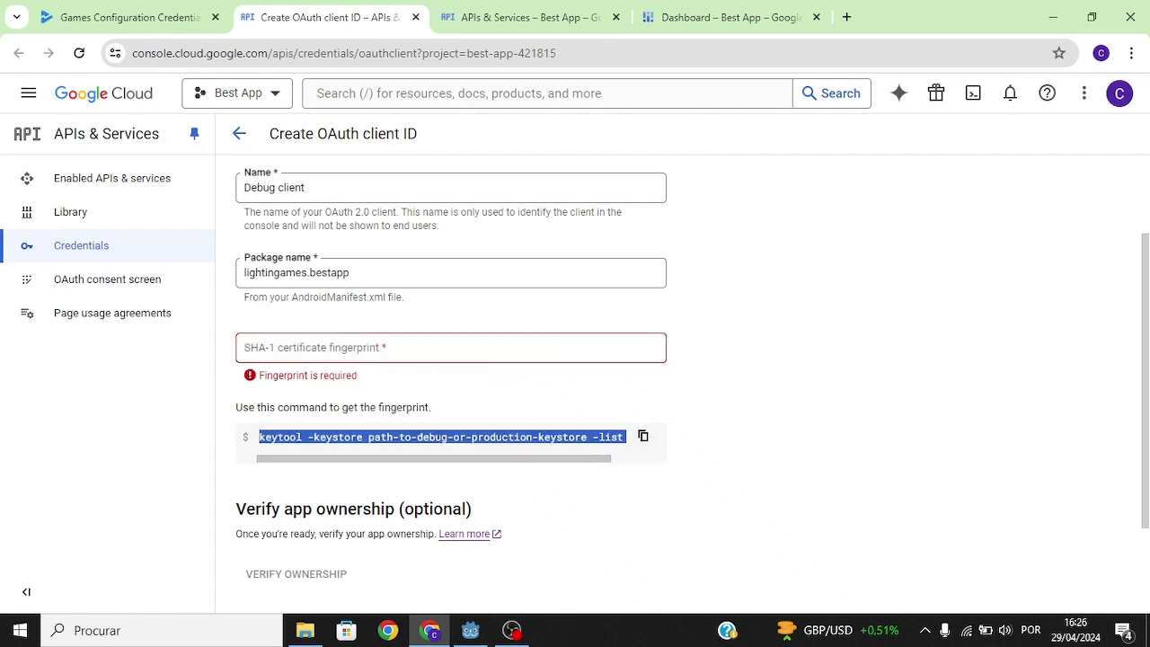
pyautogui.click(305, 630)
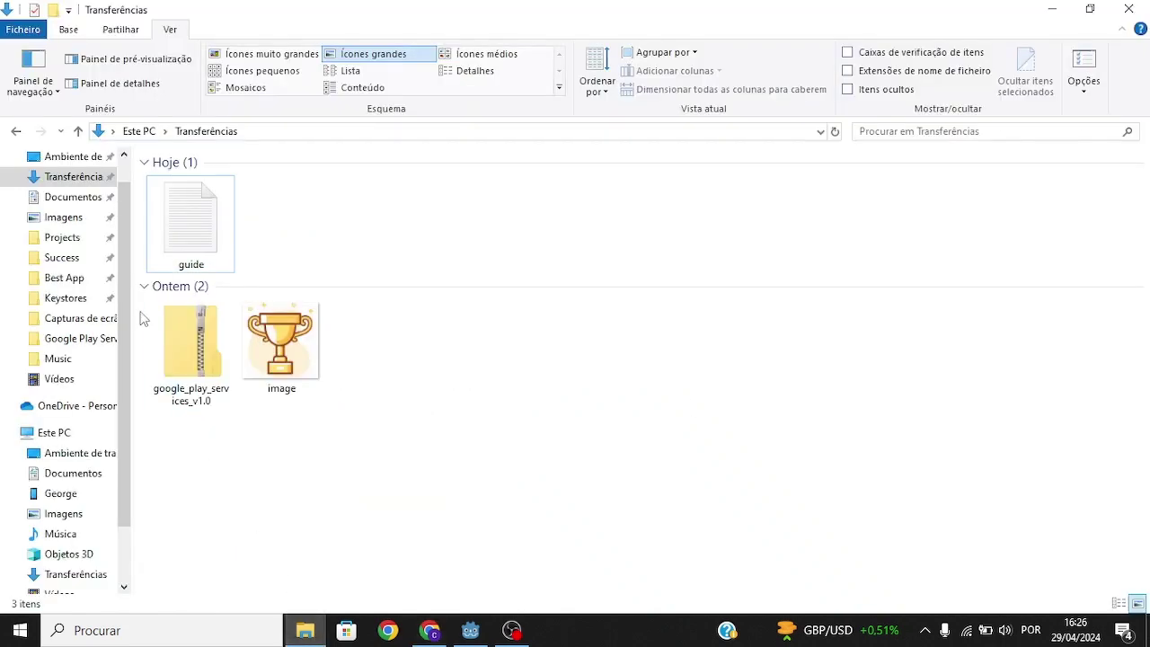
# Step: Open a Command Prompt in C:\Godot\Keystores from File Explorer's address bar with cmd
pyautogui.click(66, 297)
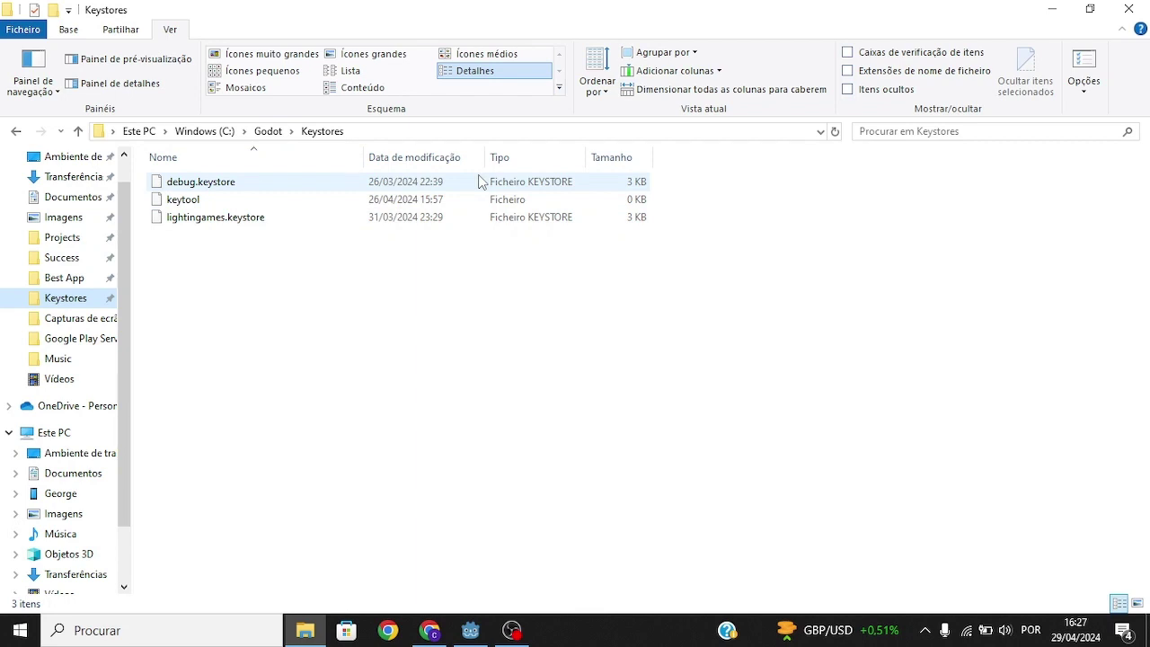
pyautogui.click(426, 135)
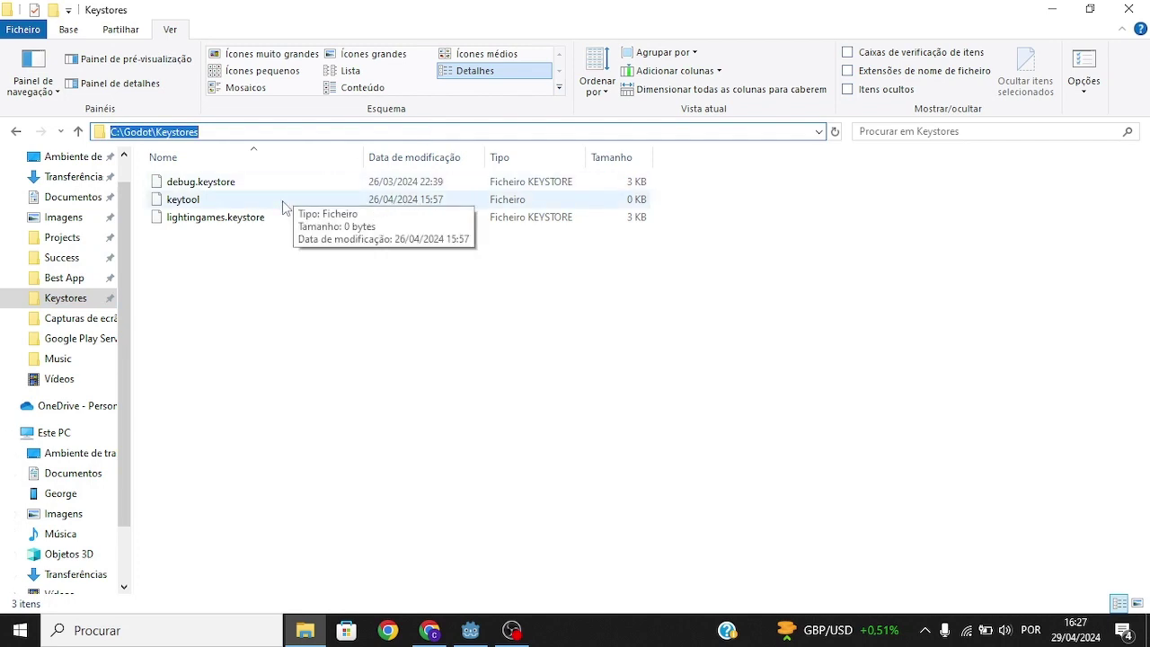
pyautogui.write('cmd')
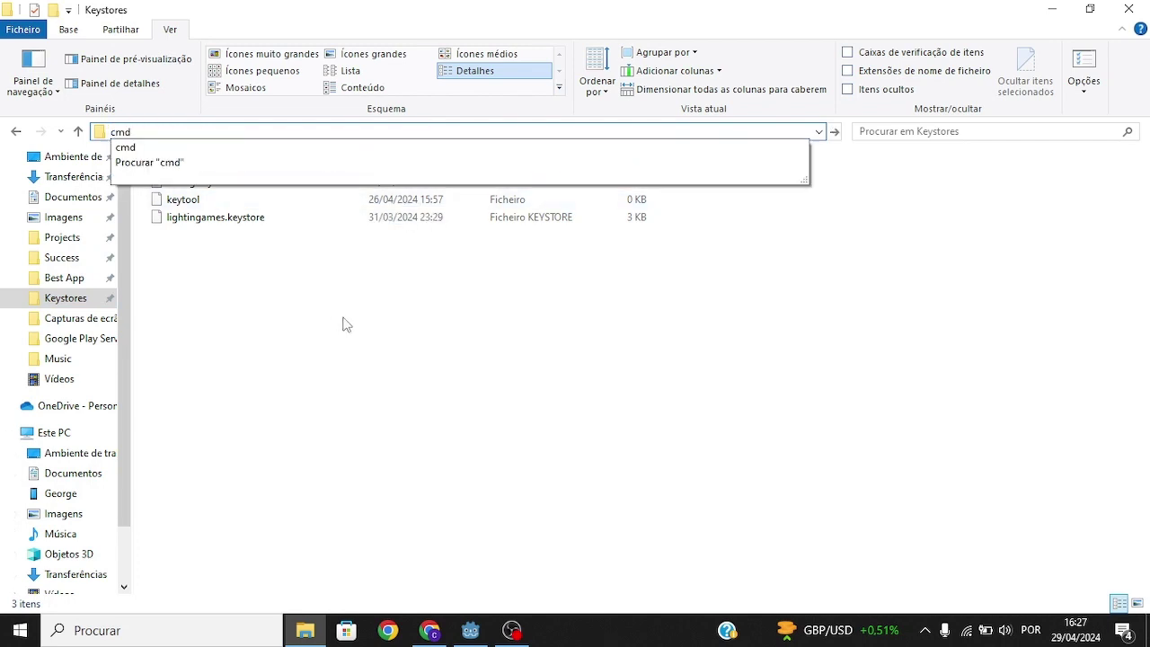
pyautogui.press('Return')
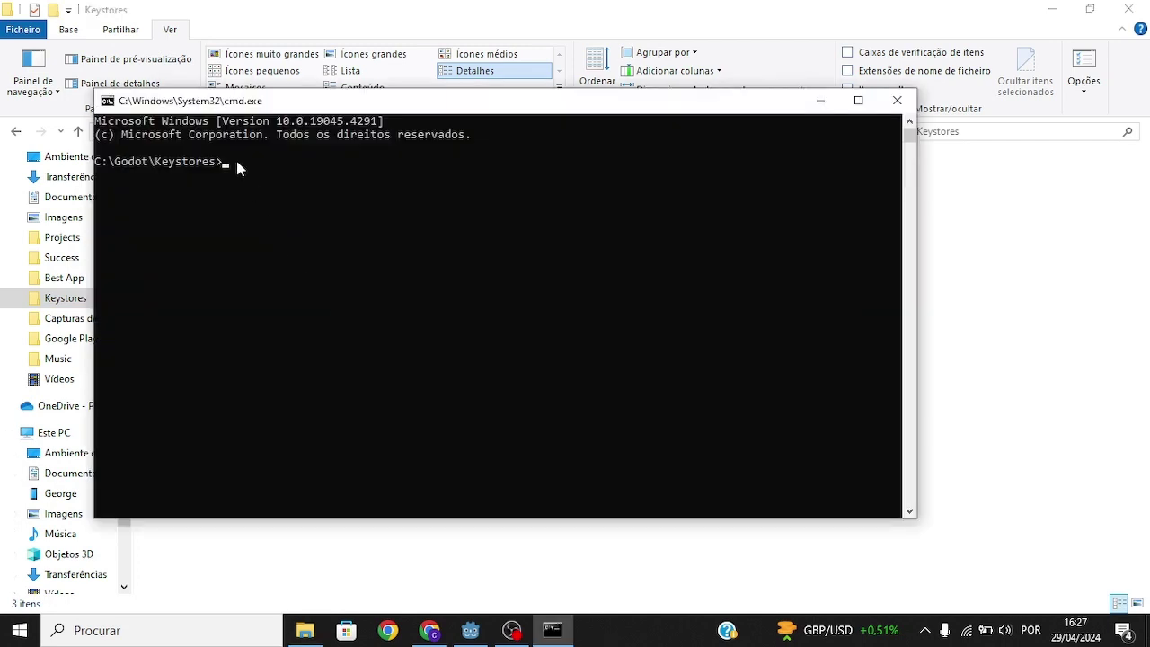
# Step: Run the pasted keytool command against debug.keystore
pyautogui.hotkey('ctrl', 'v')
pyautogui.press('Left')
pyautogui.press('Left')
pyautogui.press('Left')
pyautogui.press('Left')
pyautogui.press('Left')
pyautogui.press('Left')
pyautogui.press('Left')
pyautogui.press('Left')
pyautogui.press('Left')
pyautogui.press('BackSpace')
pyautogui.press('BackSpace')
pyautogui.press('BackSpace')
pyautogui.press('BackSpace')
pyautogui.press('BackSpace')
pyautogui.press('BackSpace')
pyautogui.press('BackSpace')
pyautogui.press('BackSpace')
pyautogui.press('BackSpace')
pyautogui.press('BackSpace')
pyautogui.press('BackSpace')
pyautogui.press('BackSpace')
pyautogui.press('BackSpace')
pyautogui.press('BackSpace')
pyautogui.press('BackSpace')
pyautogui.press('BackSpace')
pyautogui.press('BackSpace')
pyautogui.press('BackSpace')
pyautogui.press('BackSpace')
pyautogui.press('BackSpace')
pyautogui.write('debug.keystore')
pyautogui.press('Return')
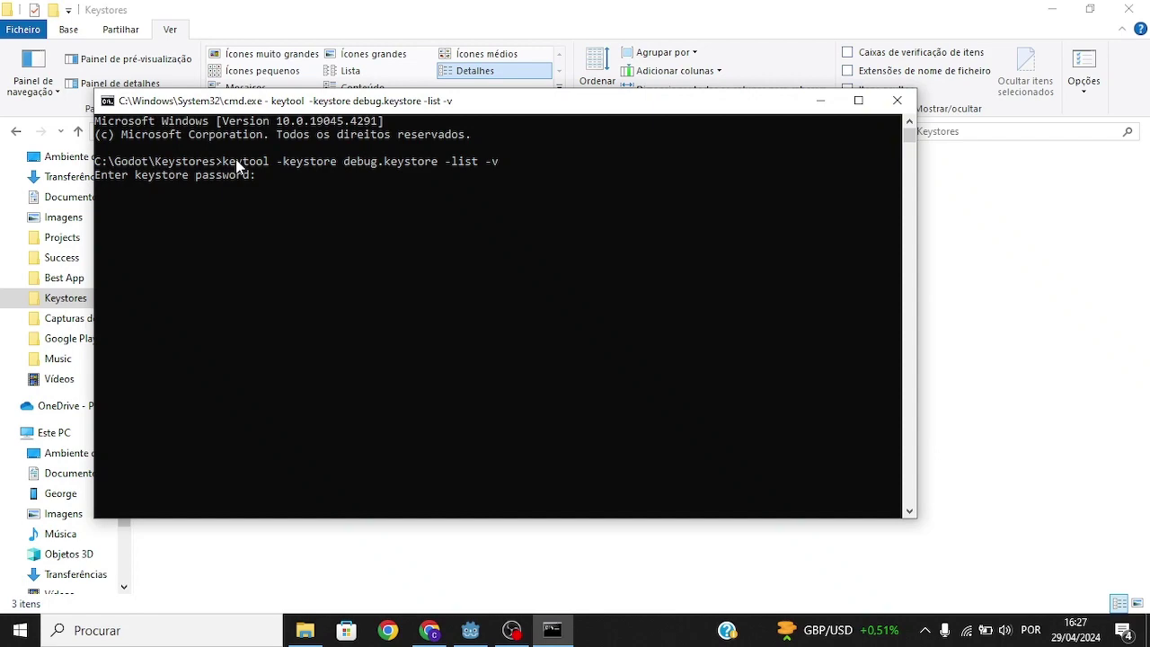
# Step: Enter the keystore password and copy the printed SHA1 fingerprint
pyautogui.write('android')
pyautogui.press('Return')
pyautogui.moveTo(195, 201); pyautogui.dragTo(593, 203)
pyautogui.hotkey('ctrl', 'c')
pyautogui.hotkey('alt', 'Tab')
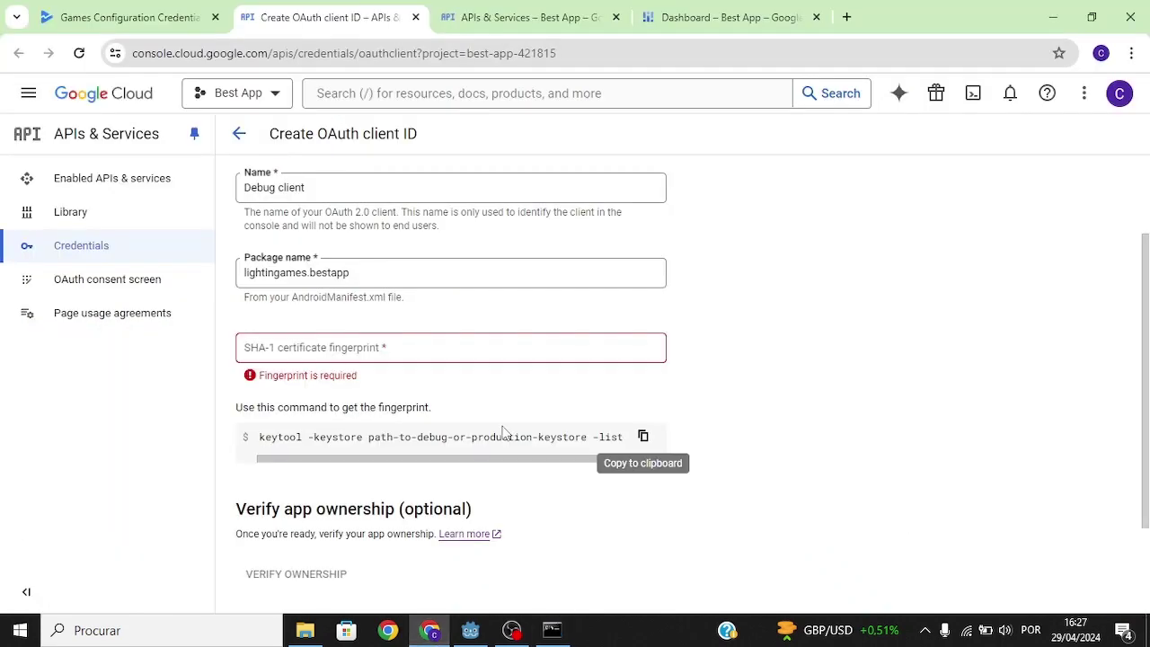
# Step: Paste the debug SHA-1 fingerprint and create the Debug client OAuth client
pyautogui.click(440, 349)
pyautogui.hotkey('ctrl', 'v')
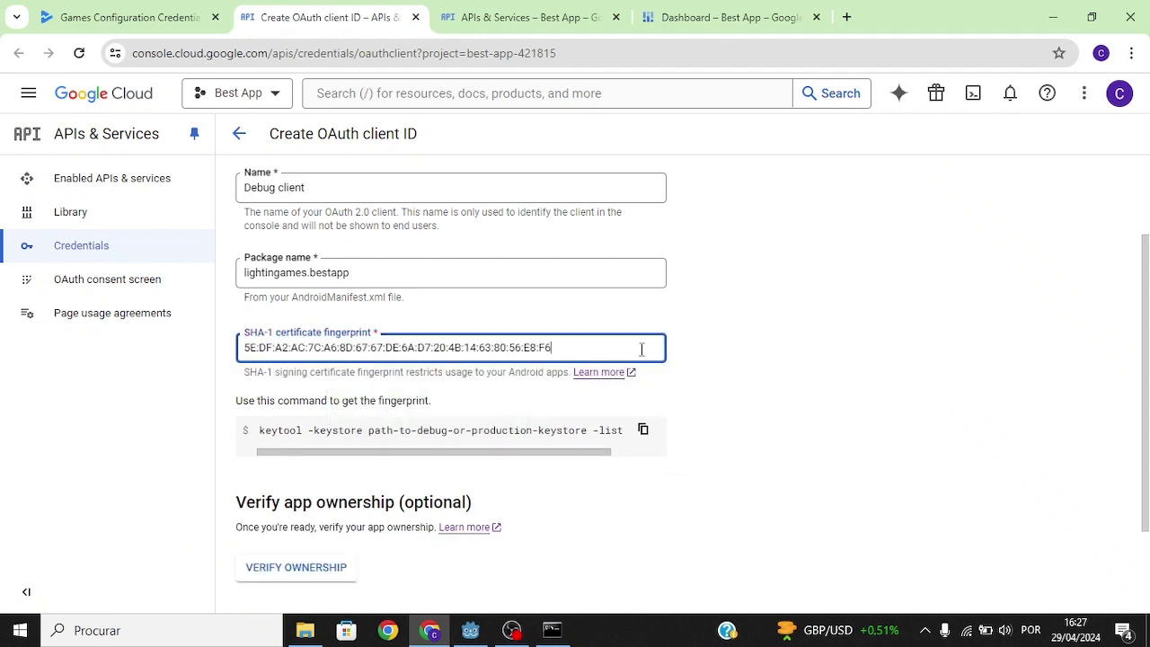
pyautogui.scroll(-2, 288, 467)
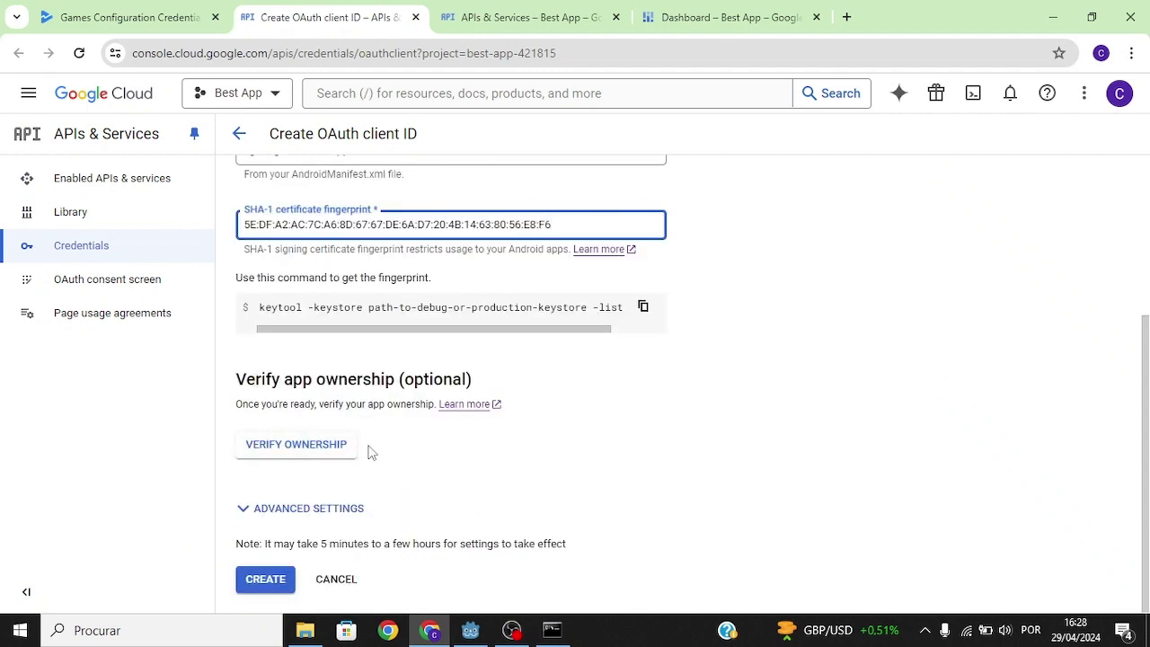
pyautogui.click(266, 579)
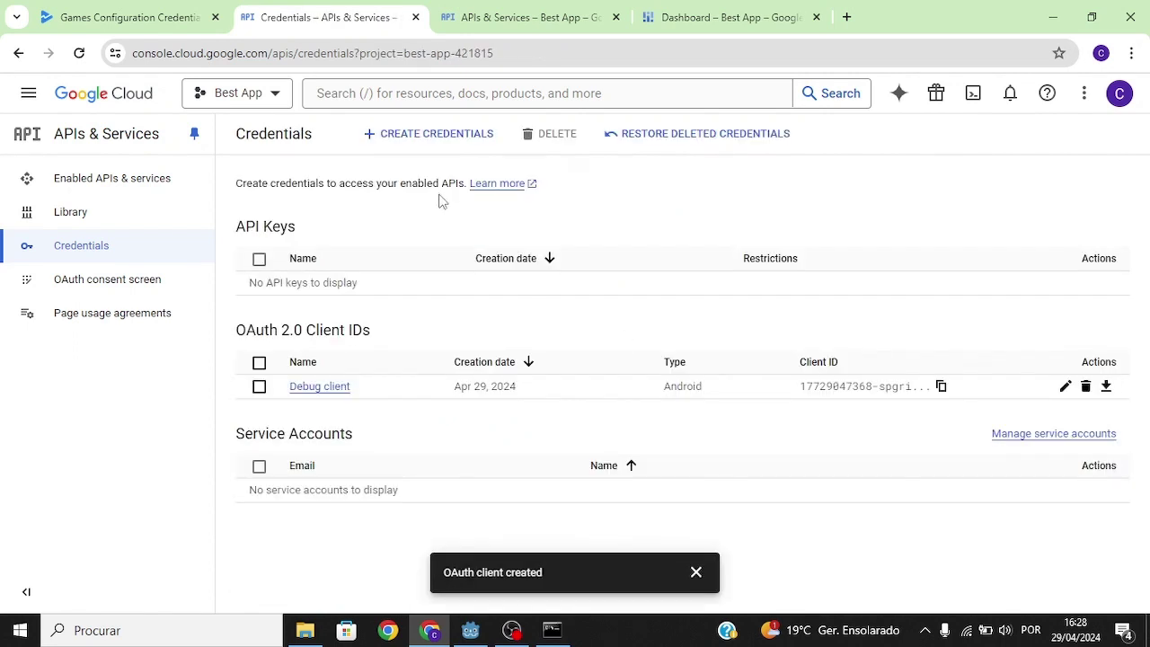
pyautogui.click(431, 136)
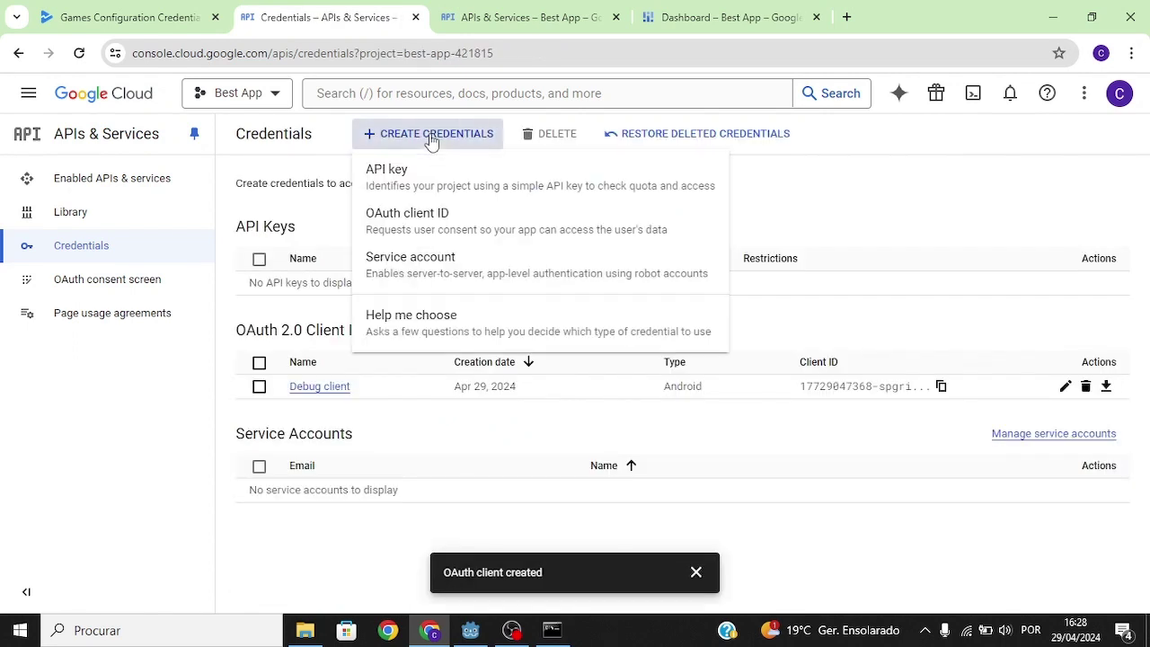
# Step: Start a second Android OAuth client named 'Release client' and copy its keytool command
pyautogui.click(516, 229)
pyautogui.click(503, 259)
pyautogui.click(380, 301)
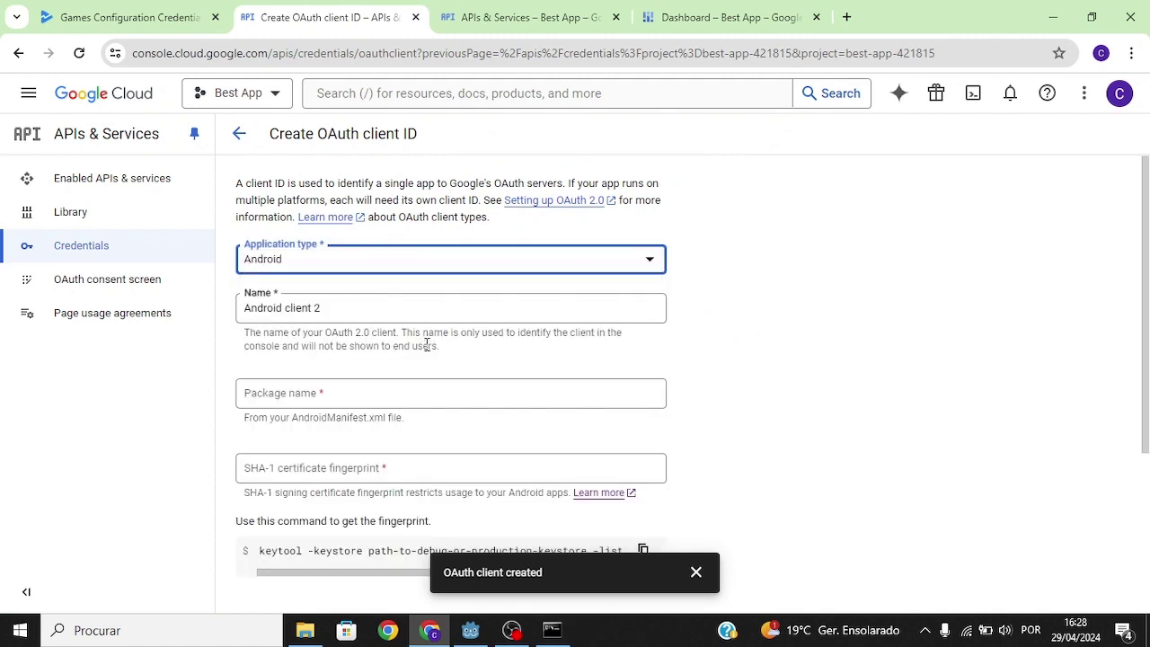
pyautogui.tripleClick(341, 309)
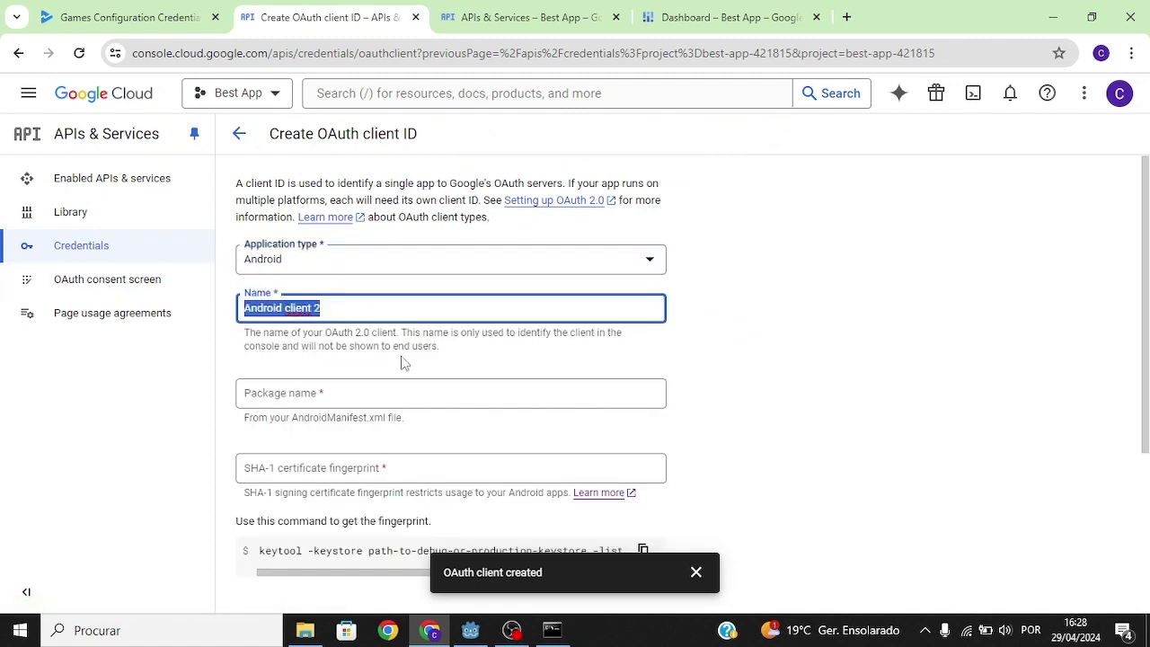
pyautogui.press('BackSpace')
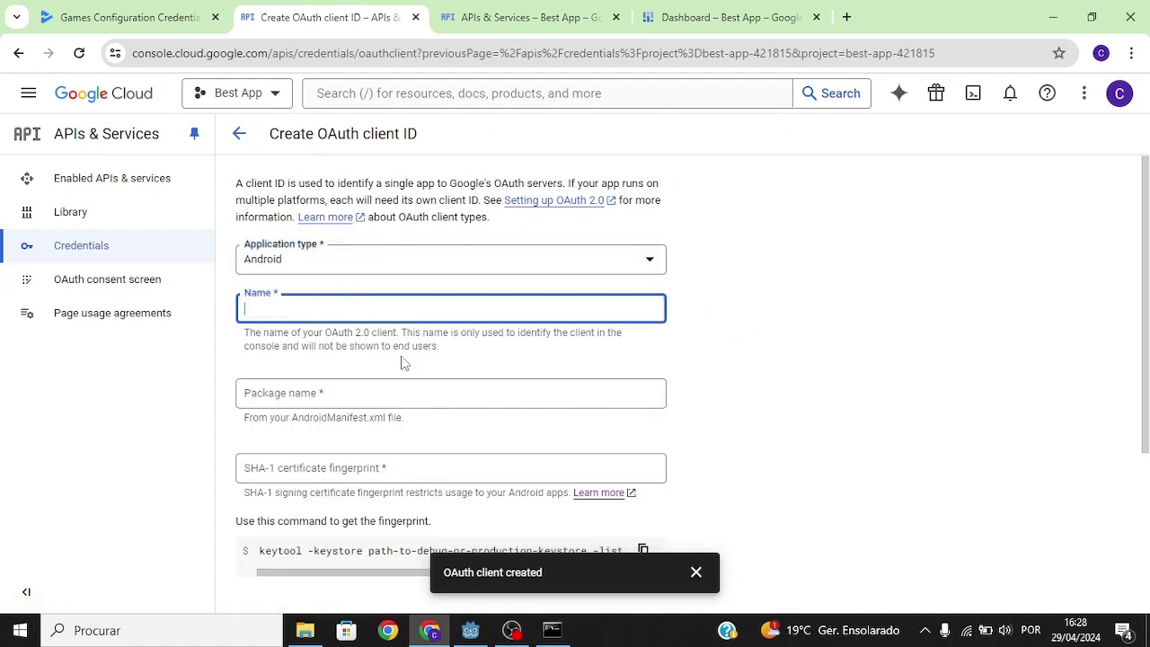
pyautogui.write('Release client')
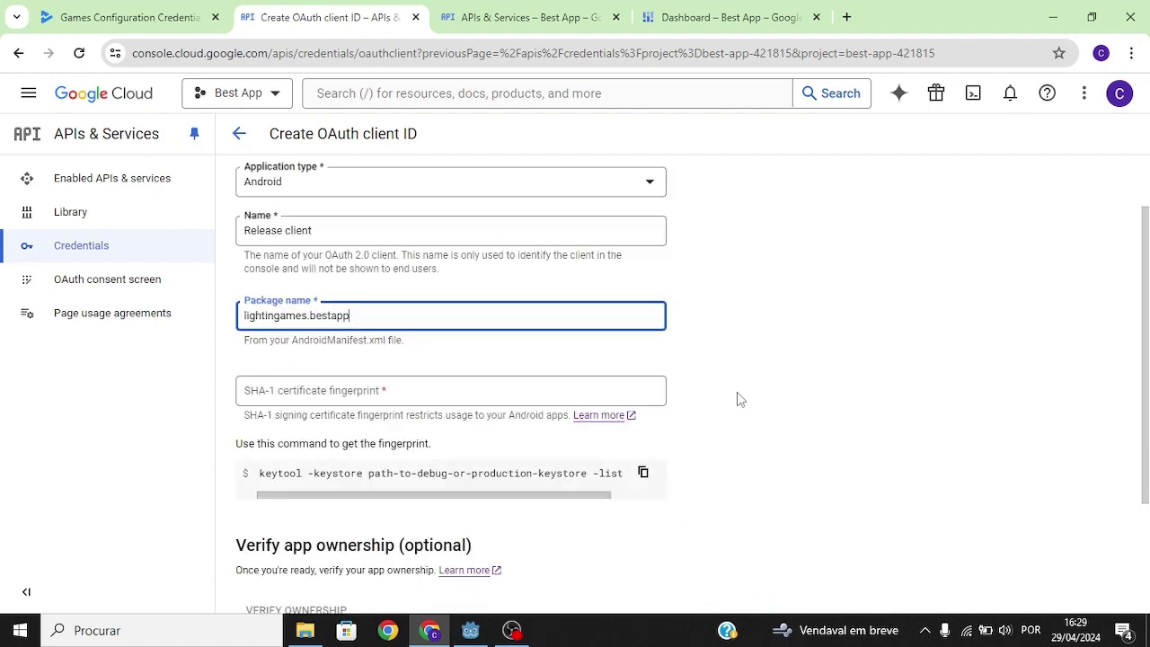
pyautogui.click(643, 472)
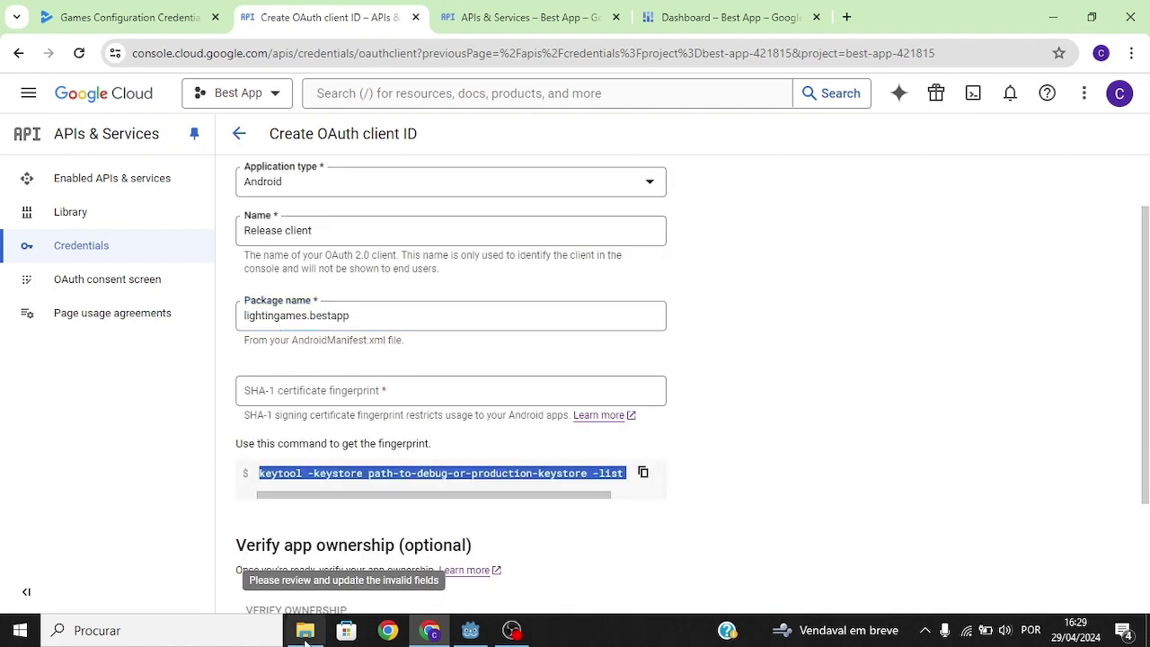
pyautogui.click(305, 630)
# Step: Open a Command Prompt in the Keystores folder and paste the keytool command
pyautogui.click(528, 132)
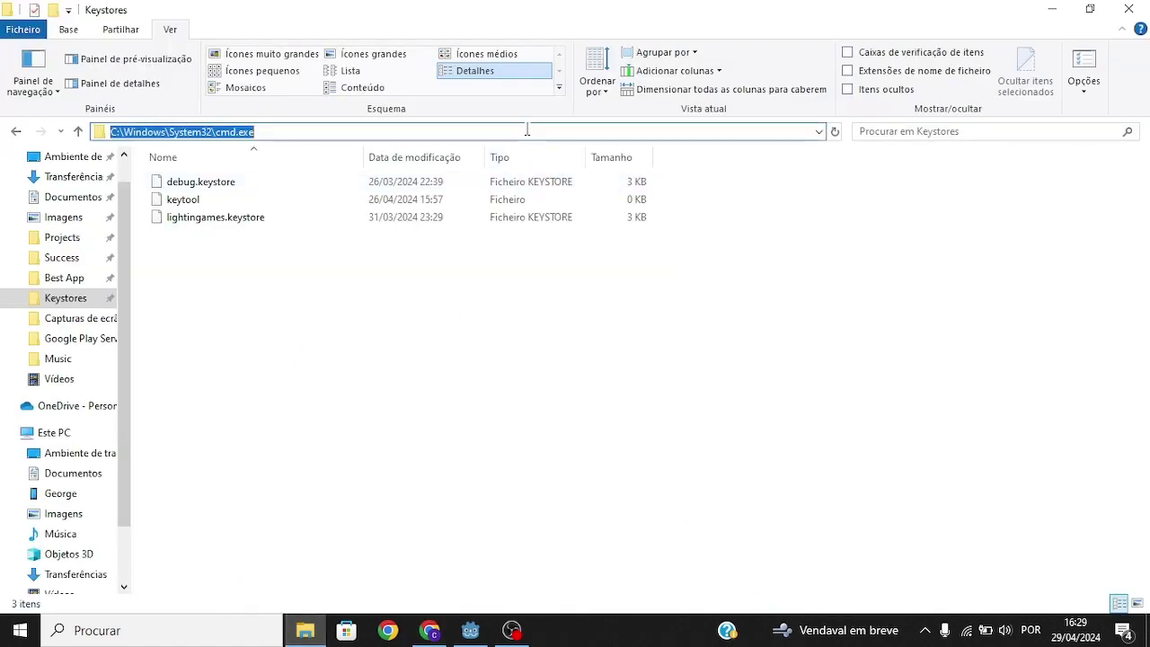
pyautogui.write('cmd')
pyautogui.press('Return')
pyautogui.hotkey('ctrl', 'v')
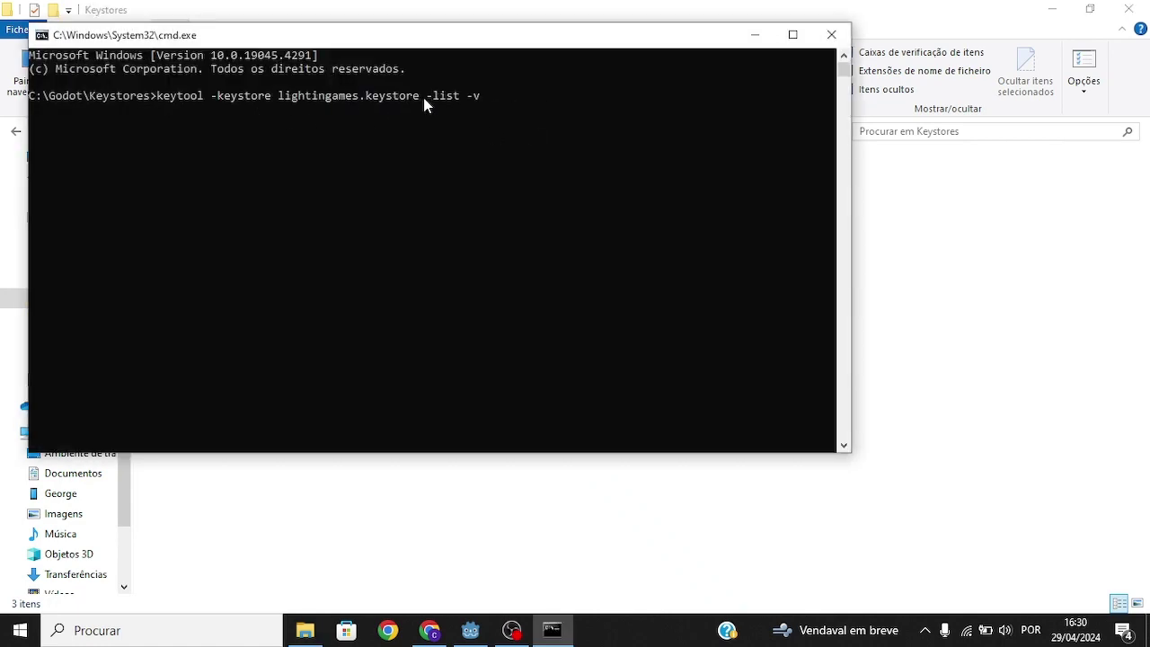
# Step: Run keytool on lightingames.keystore and copy its SHA1 fingerprint
pyautogui.moveTo(425, 105); pyautogui.dragTo(273, 104)
pyautogui.click(490, 97)
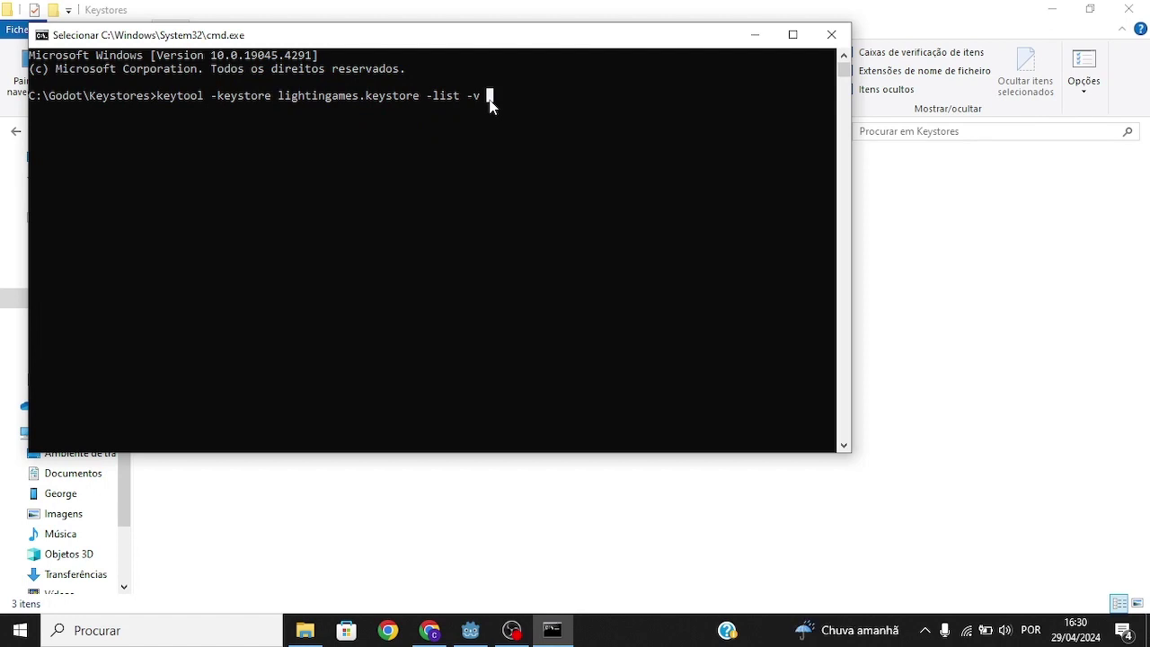
pyautogui.press('Escape')
pyautogui.press('Return')
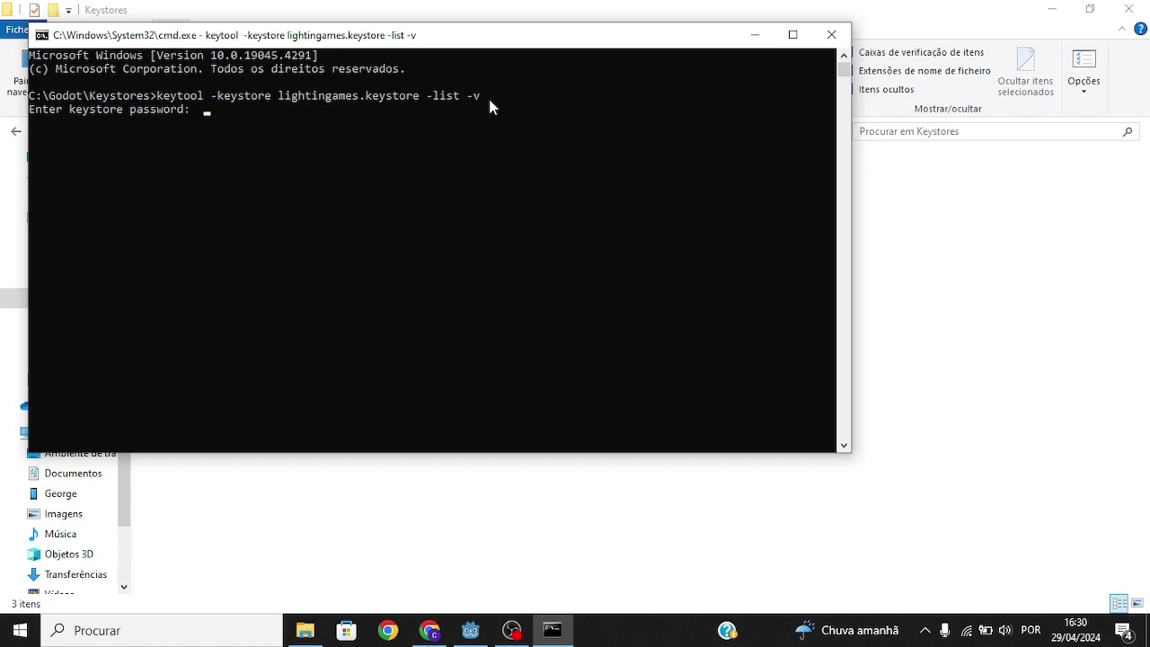
pyautogui.moveTo(130, 135); pyautogui.dragTo(527, 136)
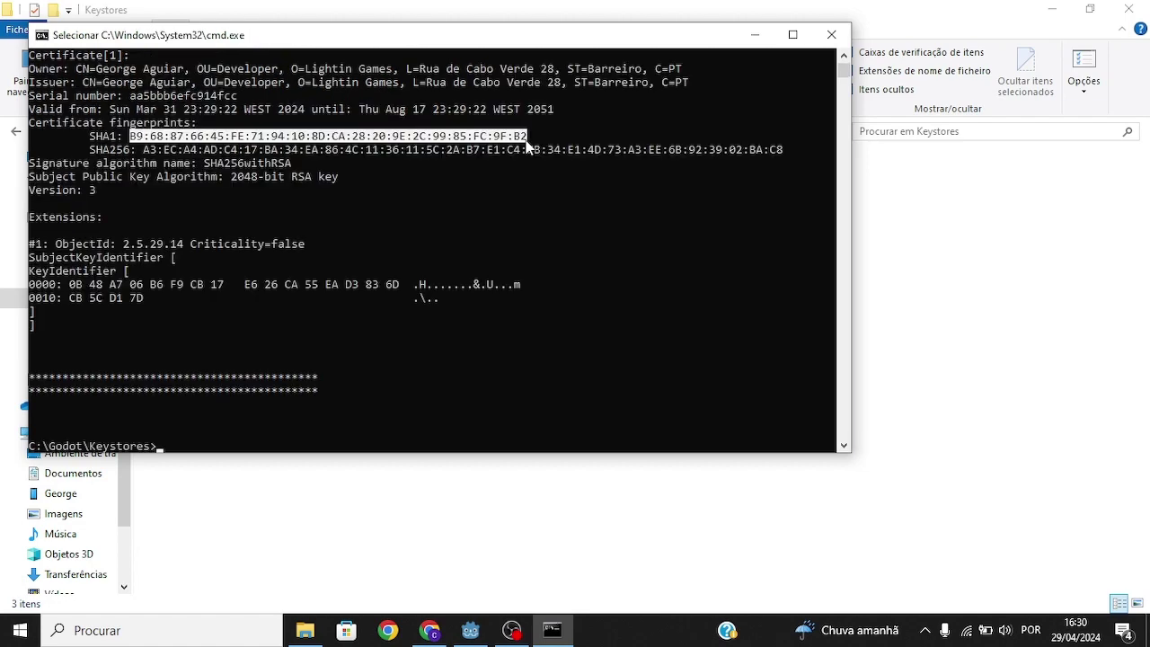
pyautogui.hotkey('ctrl', 'c')
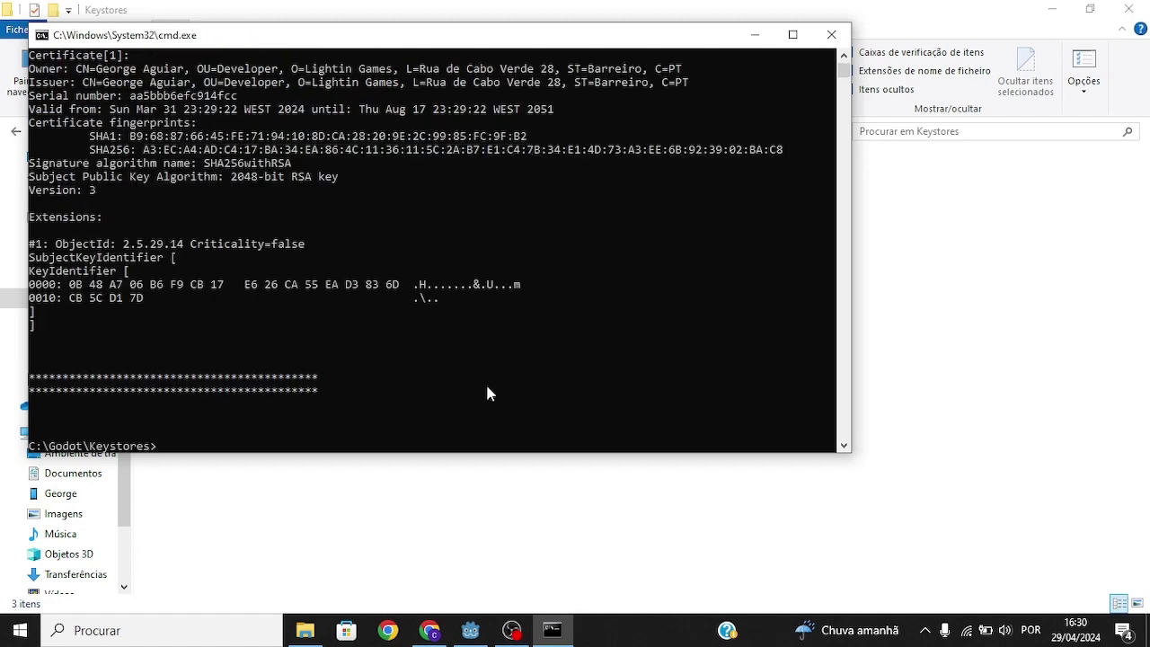
pyautogui.click(430, 630)
# Step: Paste the release SHA-1 fingerprint, create the Release client, and dismiss the confirmation
pyautogui.click(602, 389)
pyautogui.hotkey('ctrl', 'v')
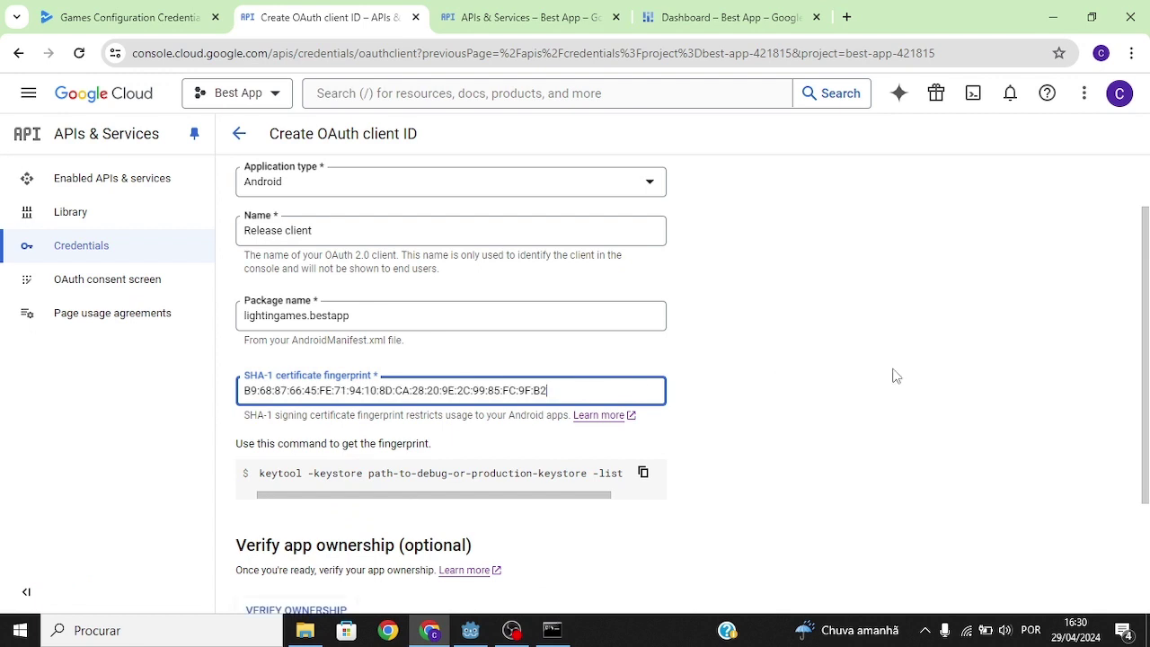
pyautogui.scroll(-3, 398, 386)
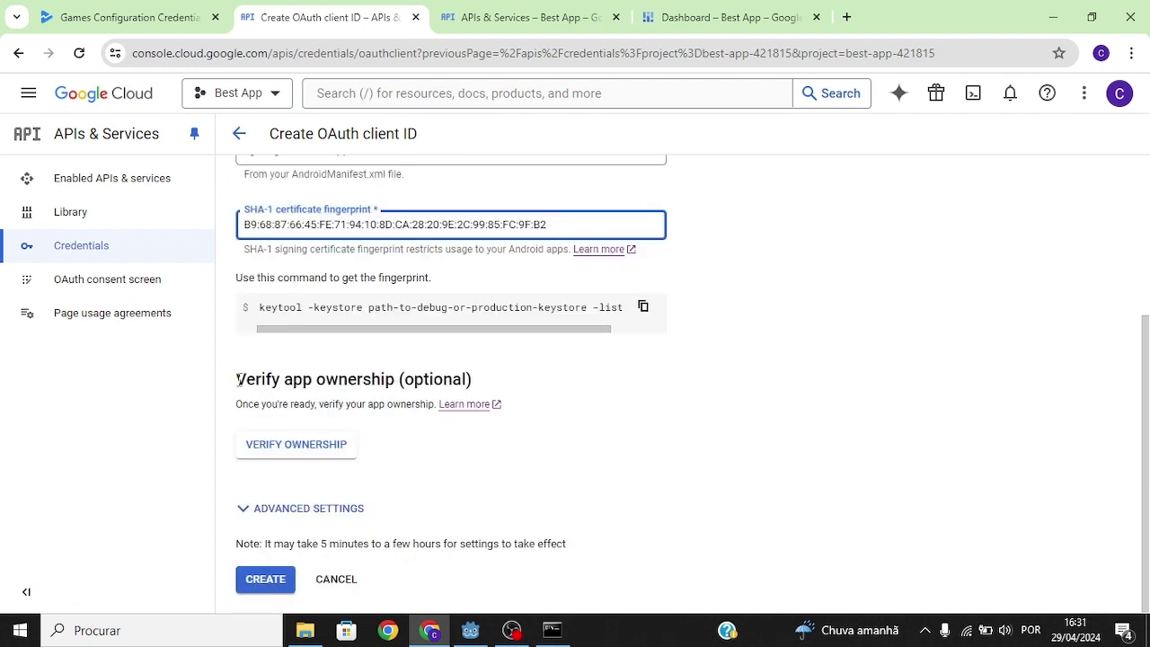
pyautogui.moveTo(236, 379); pyautogui.dragTo(443, 436)
pyautogui.click(651, 391)
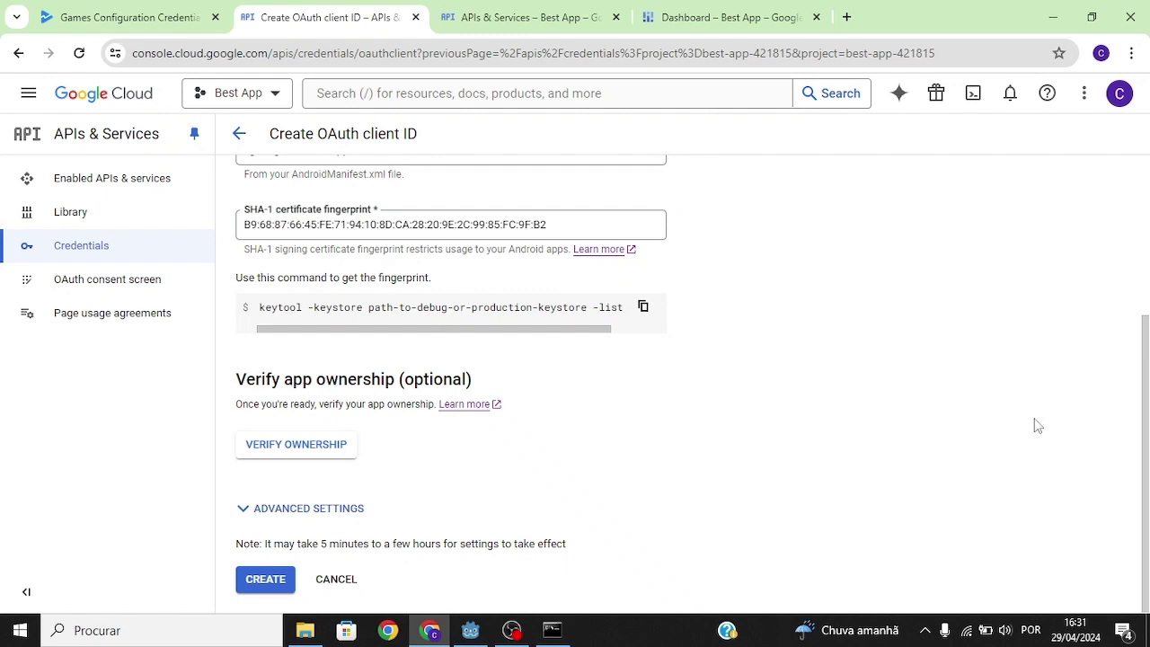
pyautogui.click(265, 579)
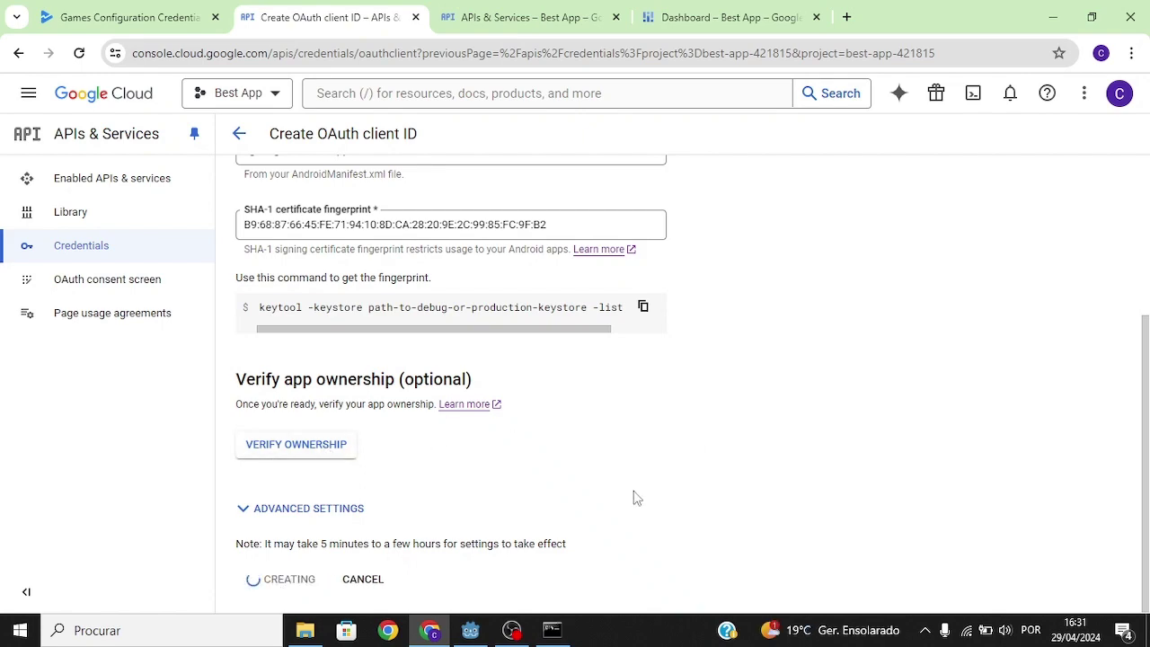
pyautogui.click(766, 512)
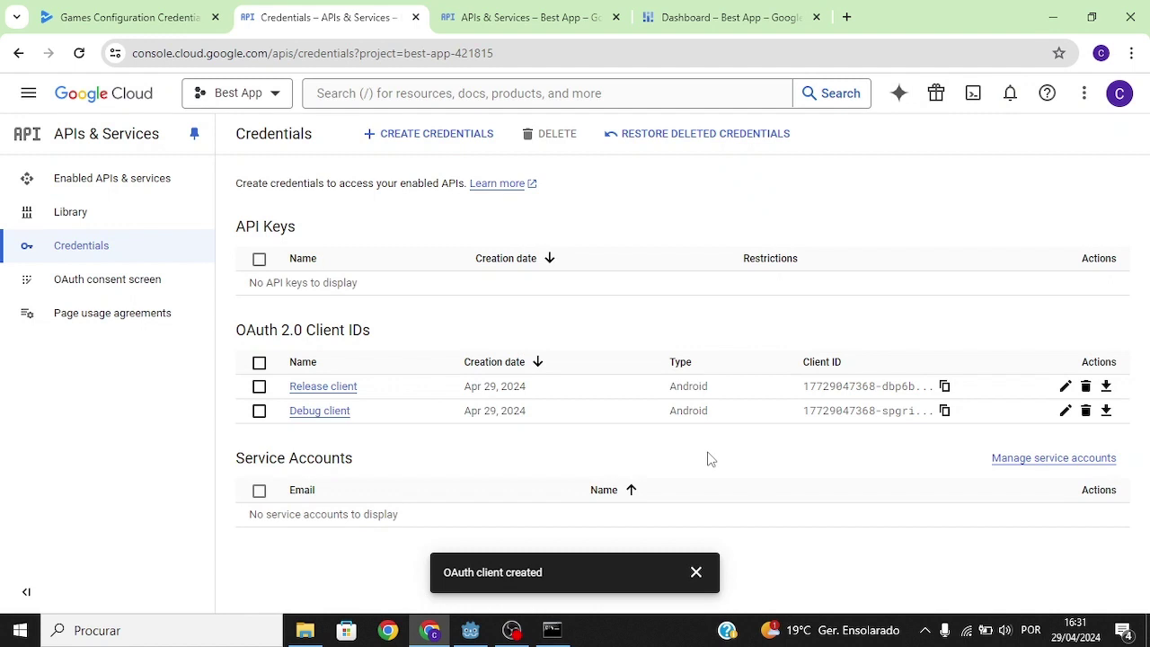
# Step: Save Debug client as Best App's Android OAuth credential and return to Configuration
pyautogui.click(125, 17)
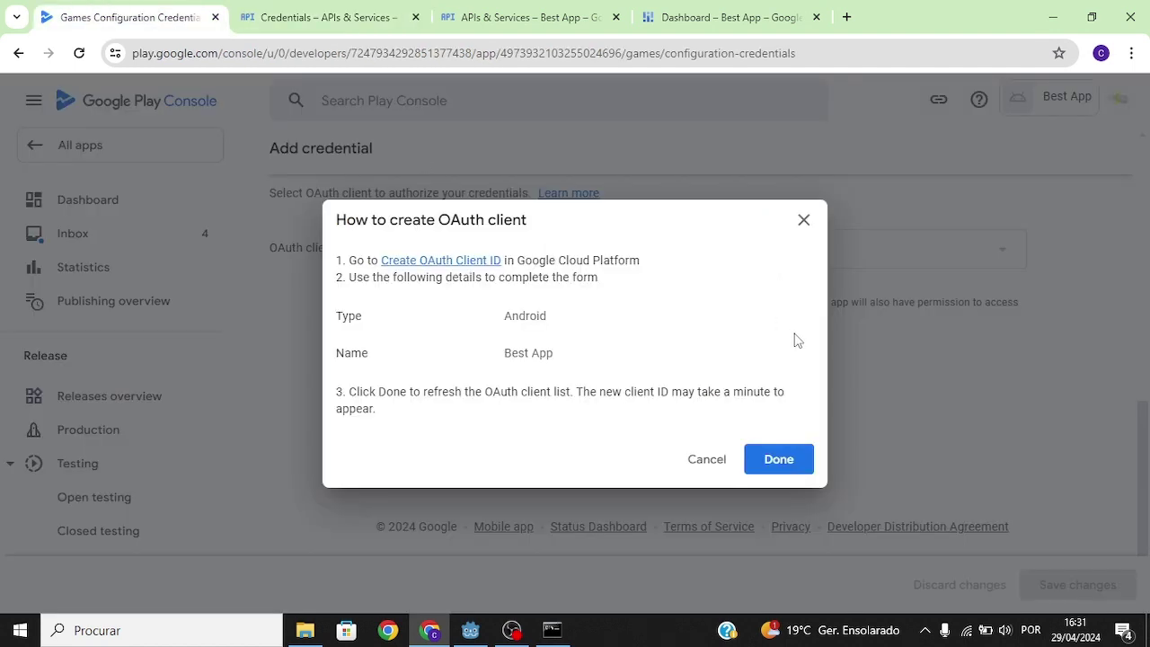
pyautogui.click(779, 459)
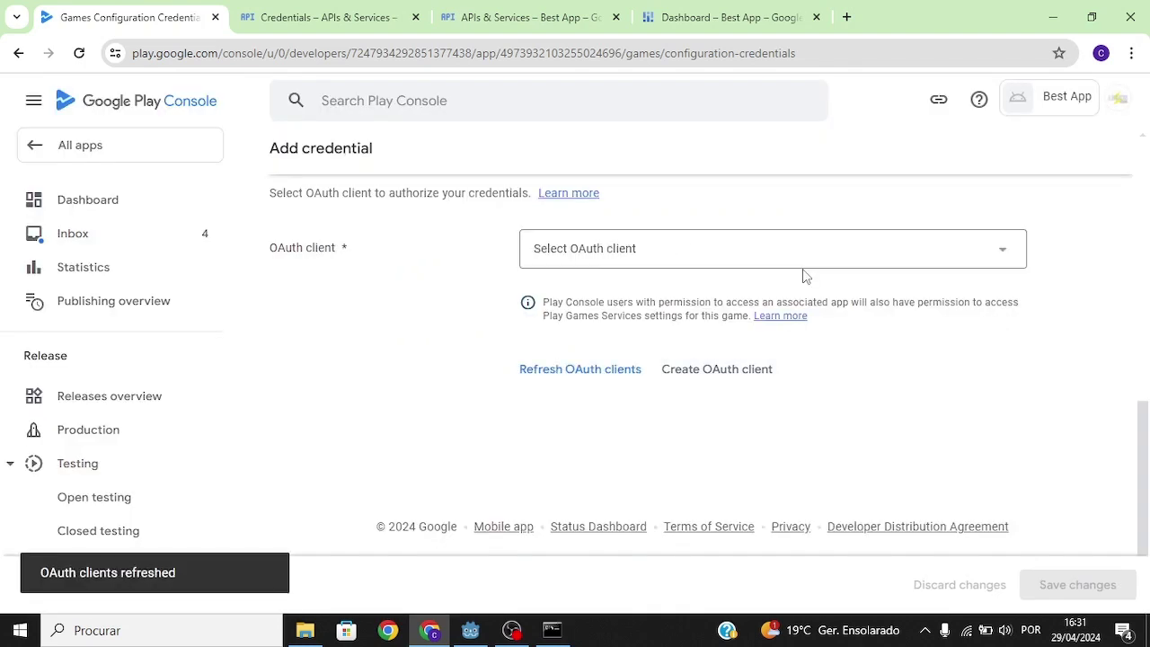
pyautogui.click(773, 259)
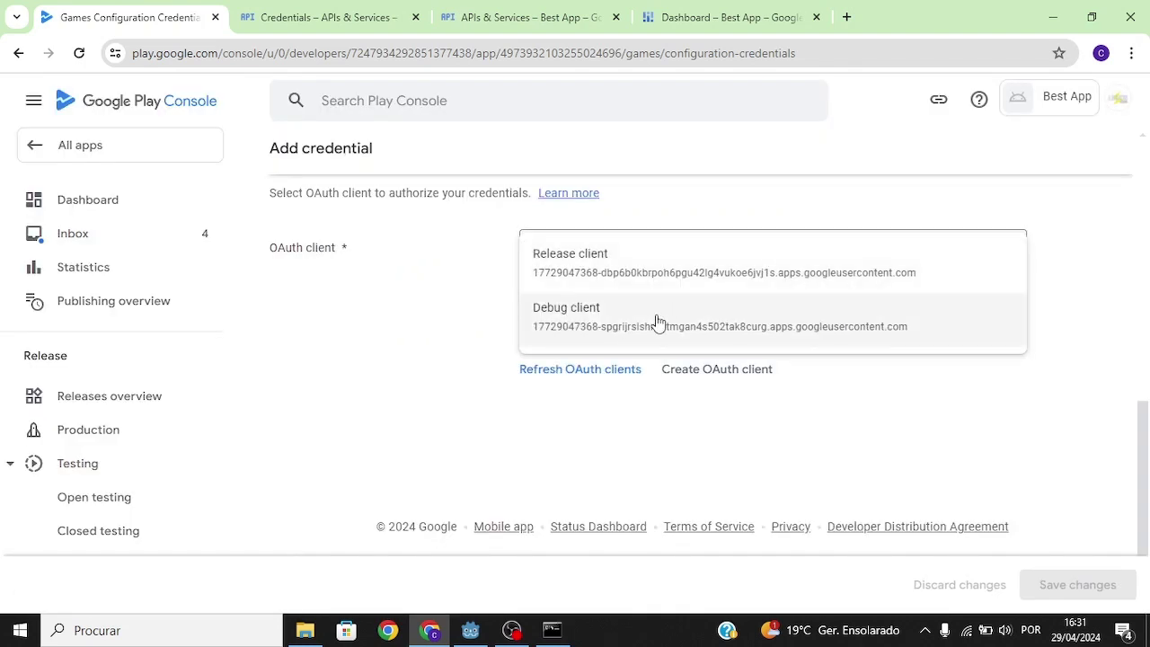
pyautogui.click(657, 321)
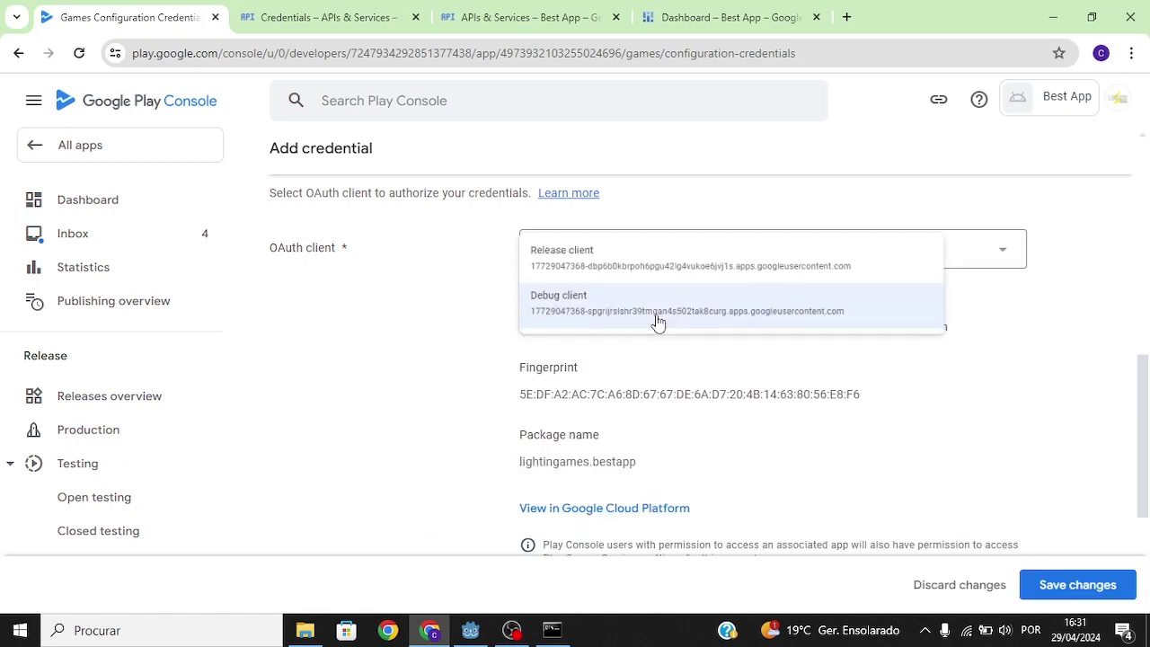
pyautogui.click(1076, 593)
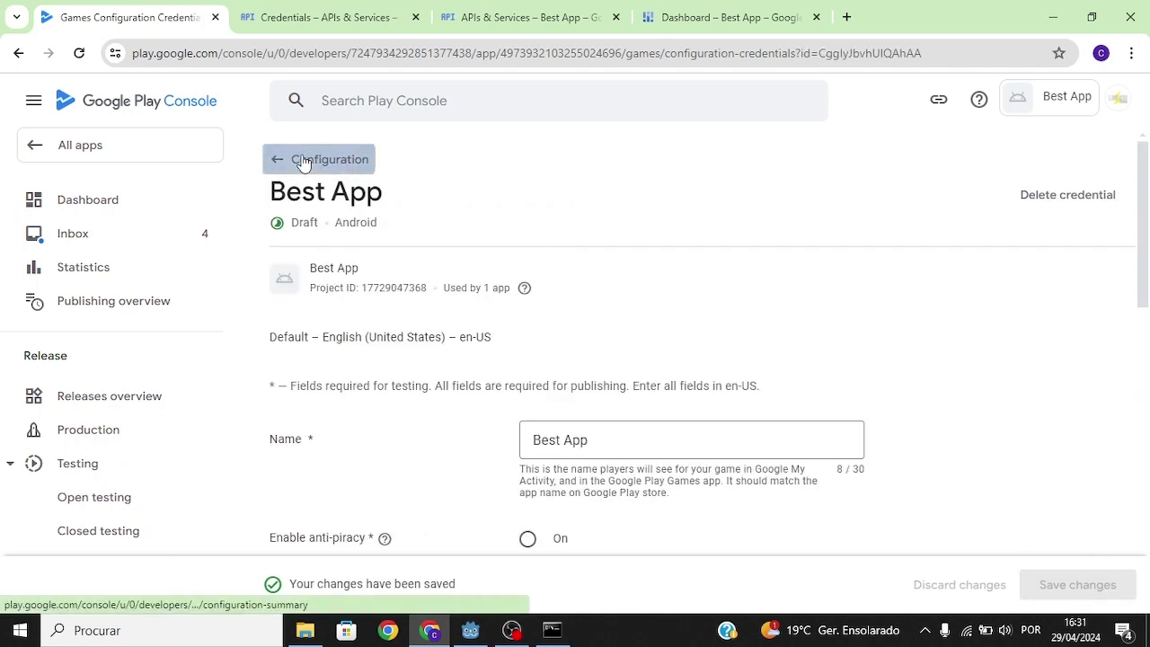
pyautogui.click(303, 162)
pyautogui.moveTo(302, 467); pyautogui.dragTo(293, 474)
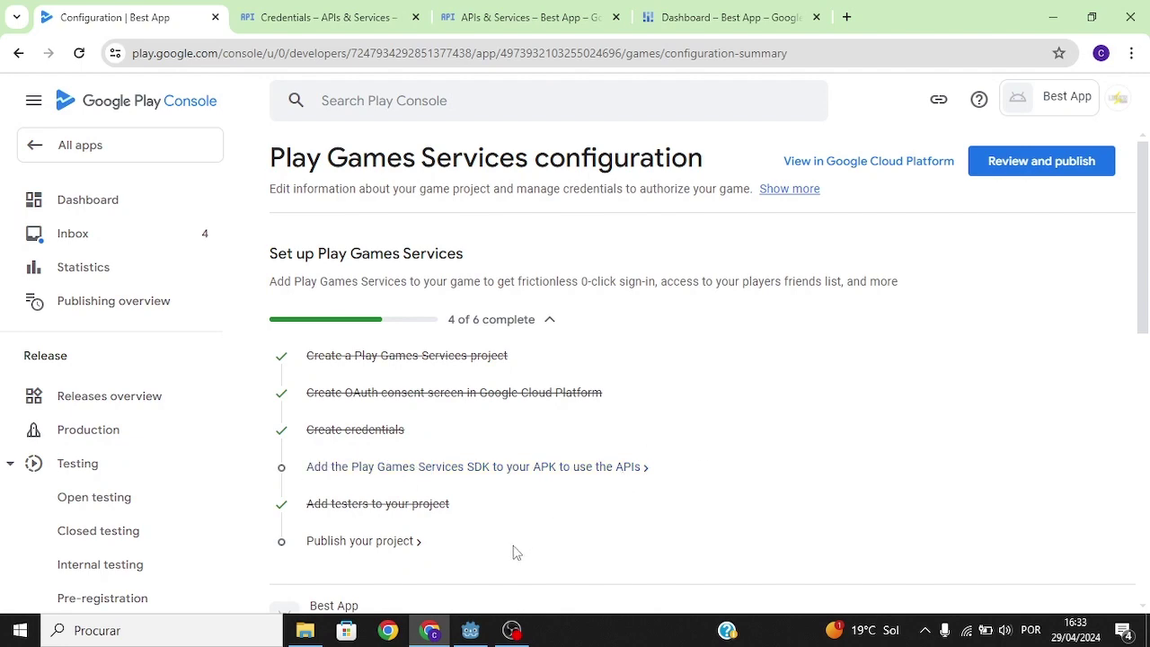
pyautogui.click(470, 630)
# Step: Install the Android build template into the Godot project
pyautogui.click(57, 34)
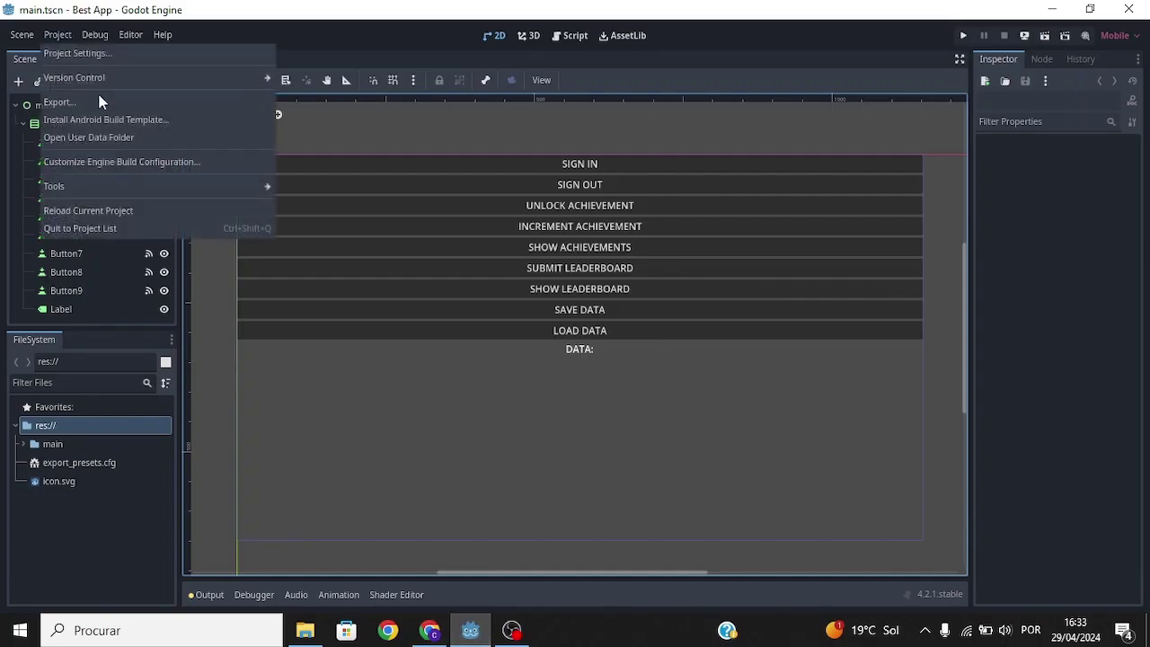
pyautogui.click(95, 119)
pyautogui.click(466, 353)
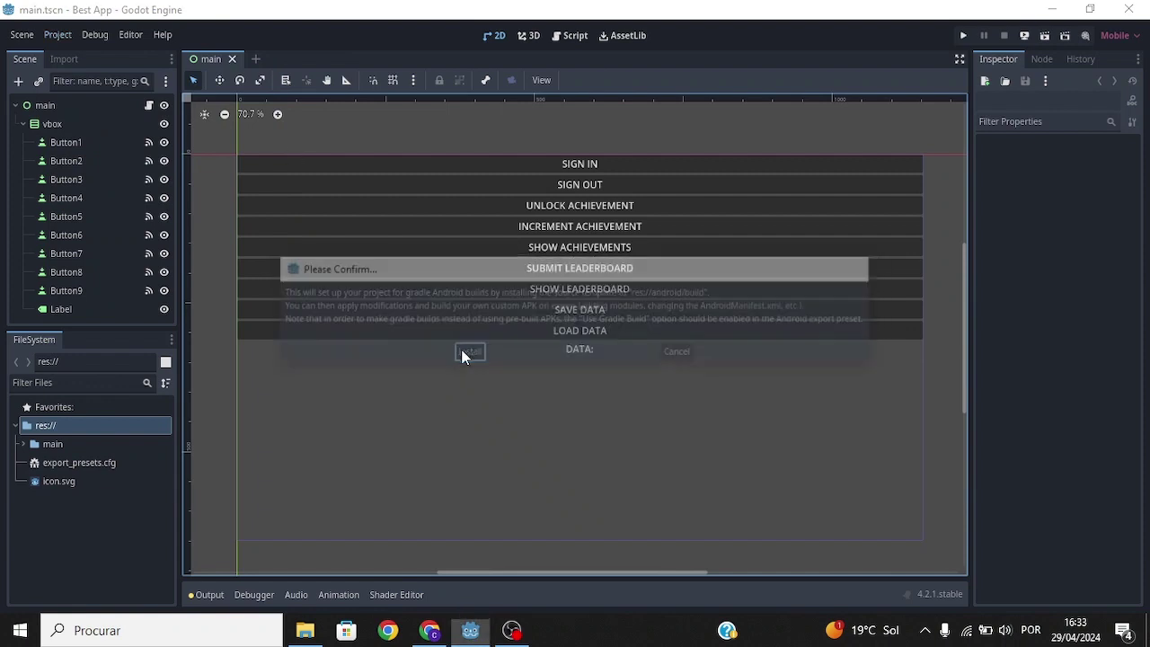
# Step: Import and install the google_play_services_v1.0.zip plugin from the AssetLib
pyautogui.click(634, 38)
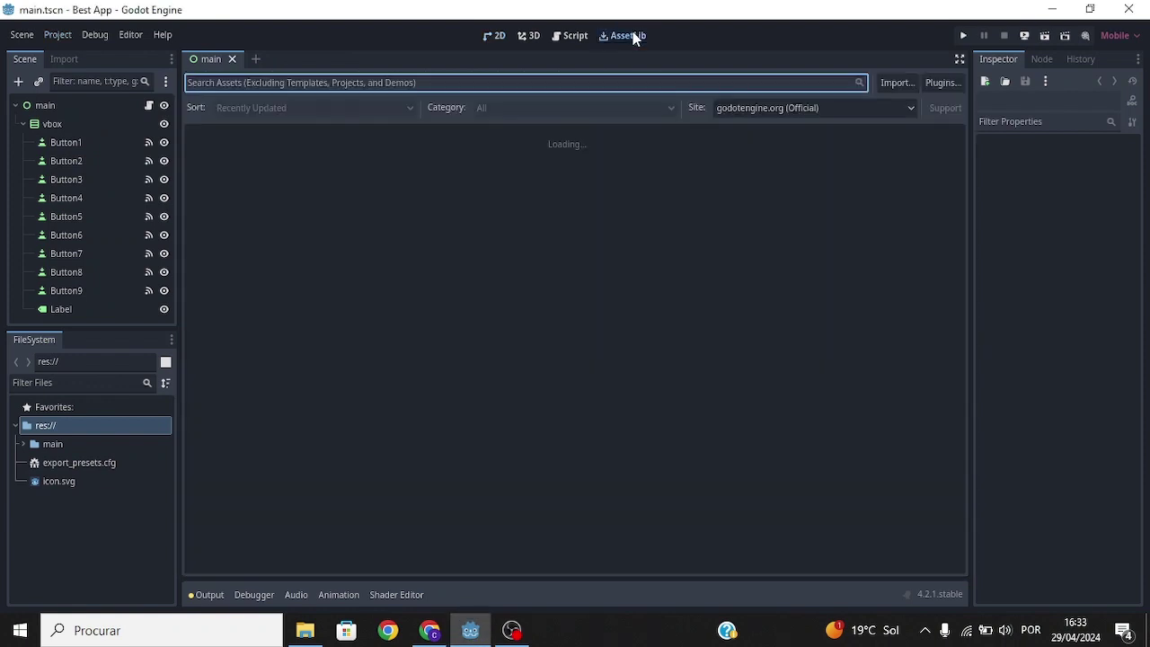
pyautogui.click(889, 82)
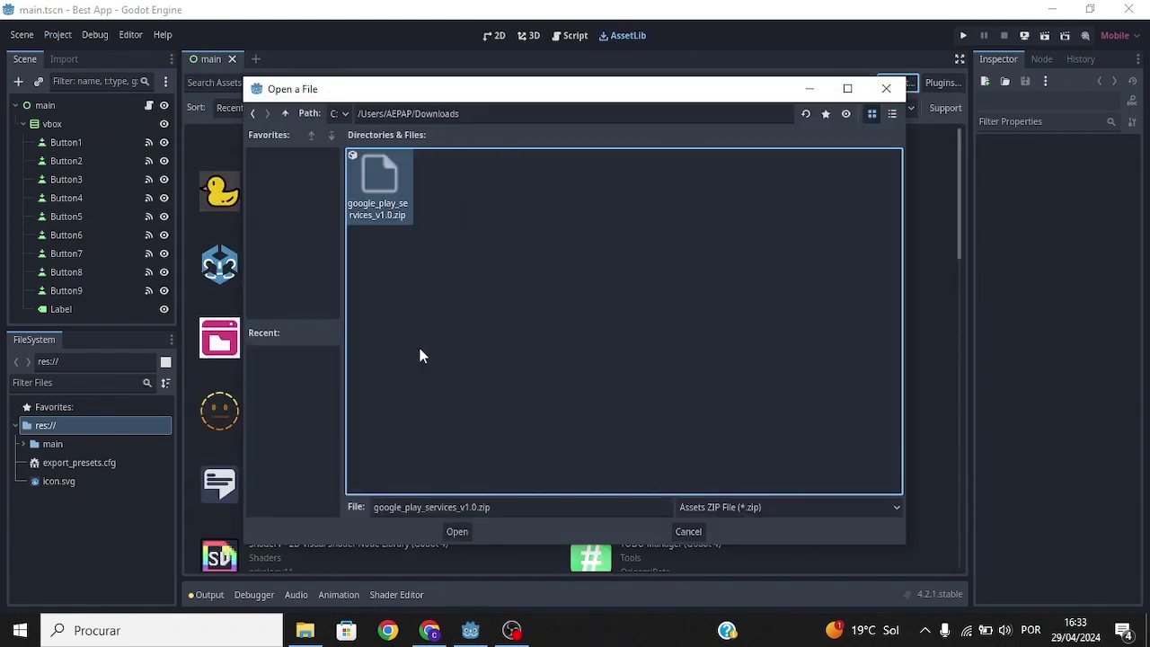
pyautogui.click(458, 532)
pyautogui.click(508, 512)
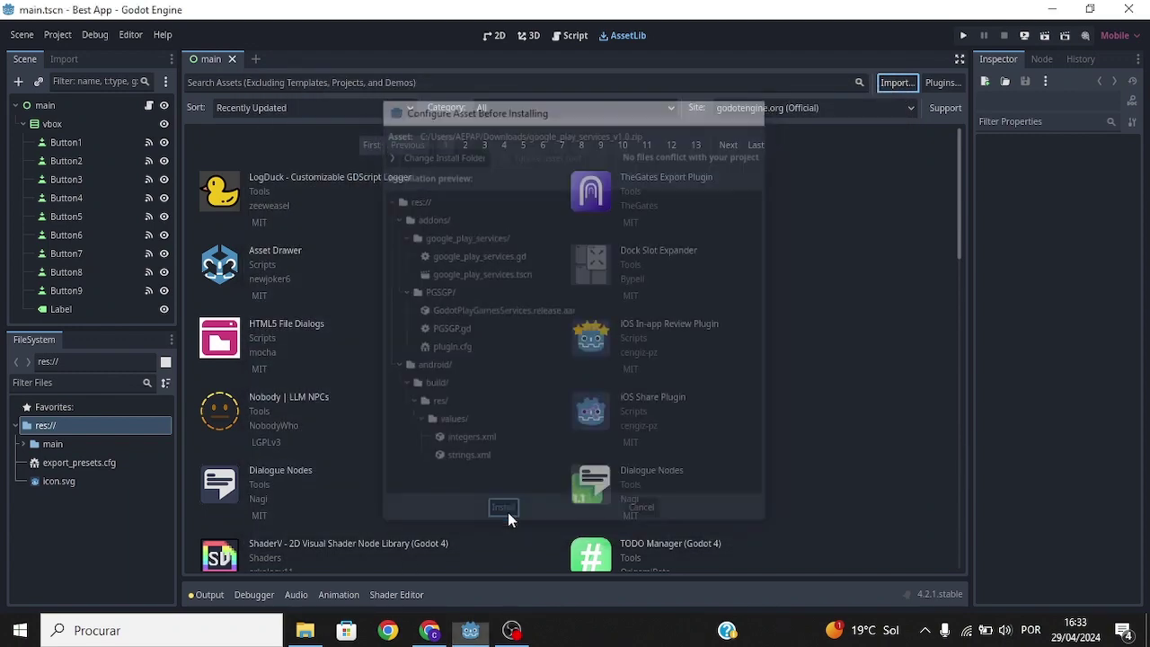
pyautogui.click(503, 354)
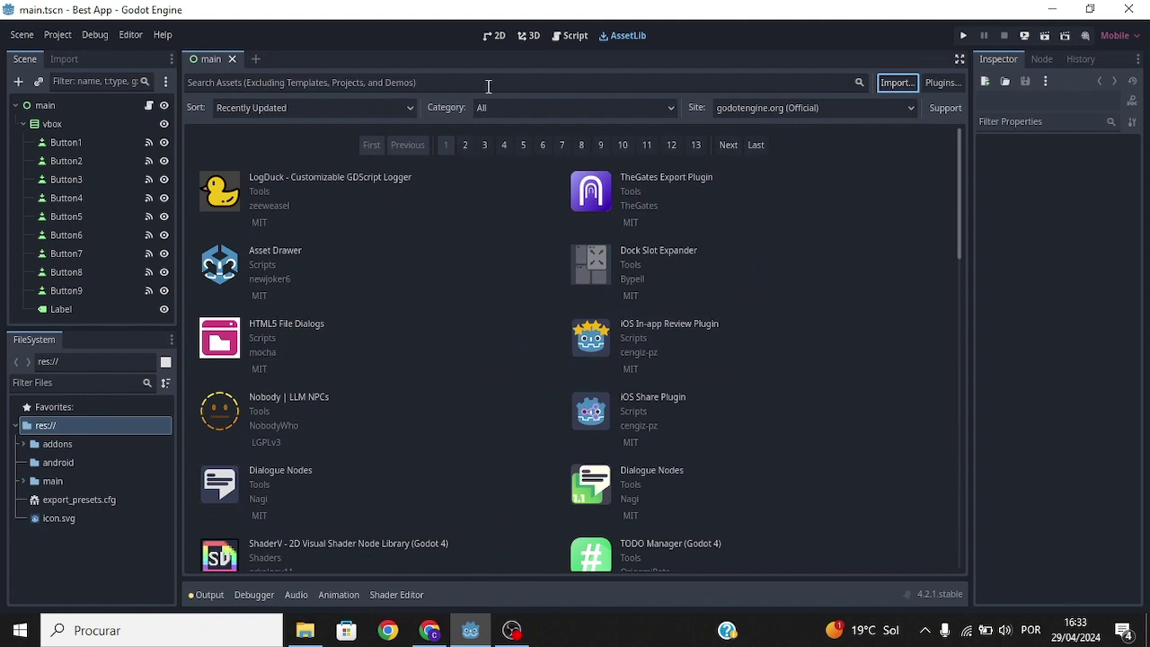
pyautogui.click(494, 35)
# Step: Enable the Google Play services plugin in Project Settings > Plugins
pyautogui.click(60, 35)
pyautogui.click(72, 54)
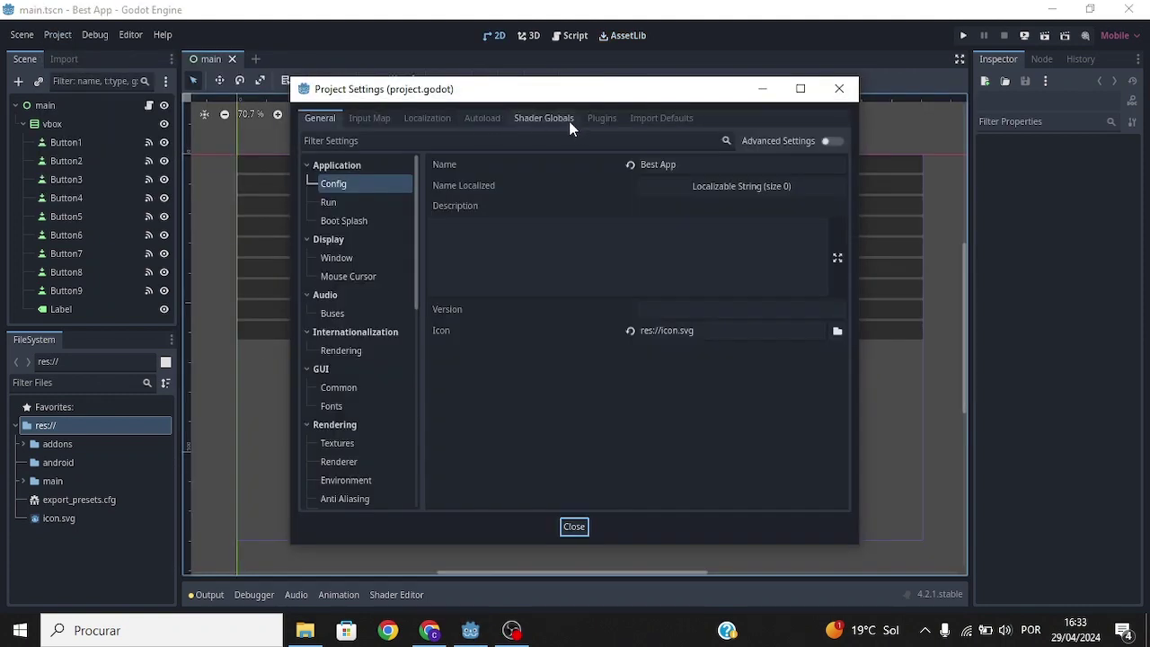
pyautogui.click(602, 118)
pyautogui.click(774, 185)
pyautogui.press('Escape')
# Step: Turn on Use Gradle Build for the Android export preset
pyautogui.click(50, 34)
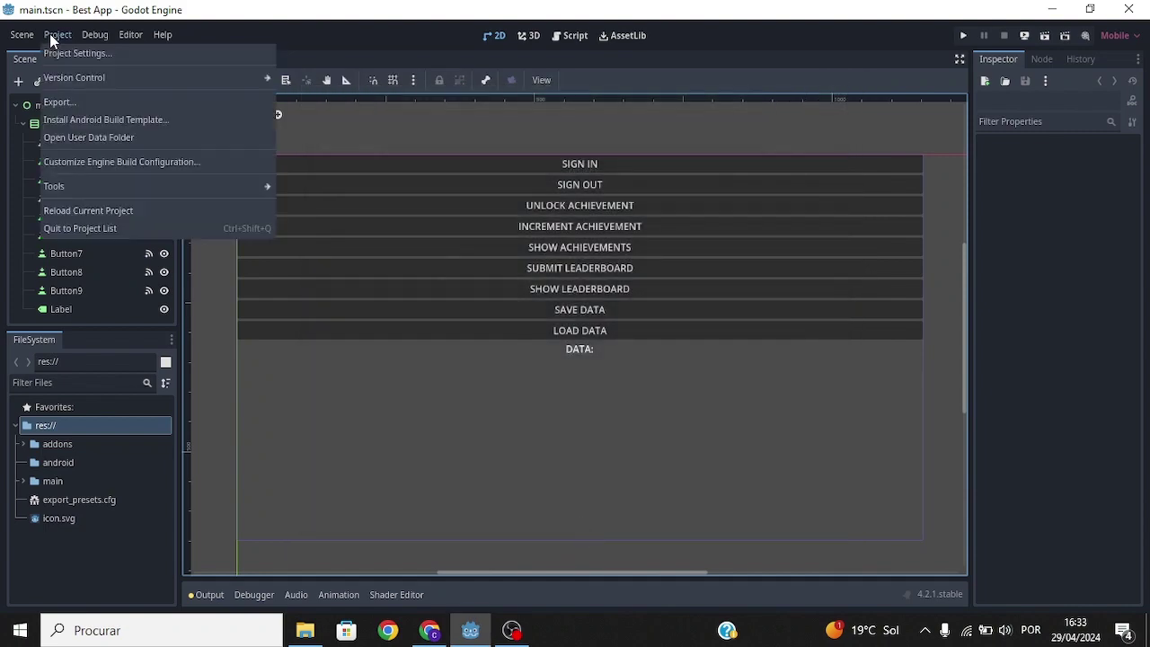
pyautogui.click(76, 97)
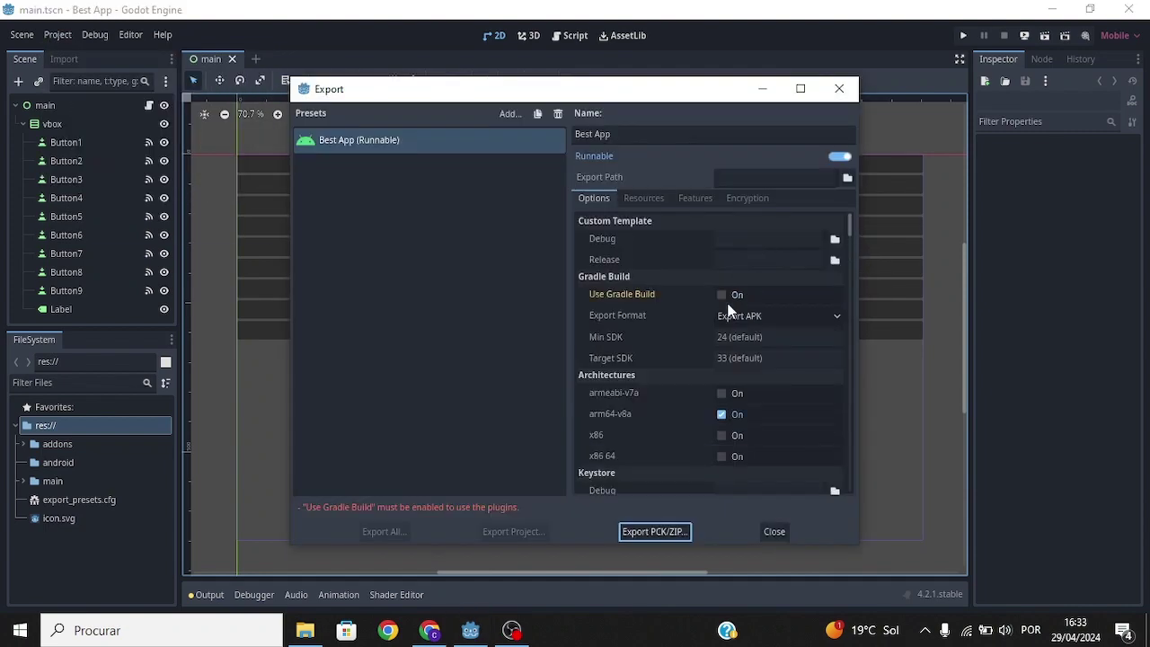
pyautogui.click(723, 295)
pyautogui.click(779, 533)
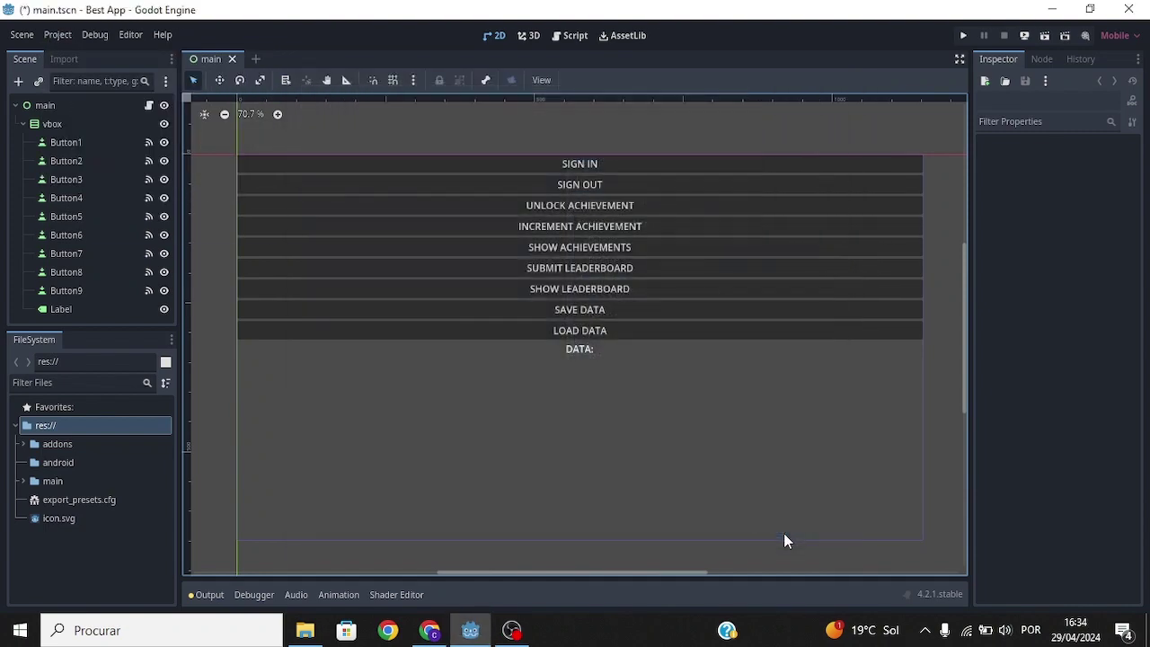
pyautogui.click(304, 630)
# Step: Open Best App\android\build\AndroidManifest.xml in the code editor
pyautogui.click(64, 278)
pyautogui.doubleClick(313, 217)
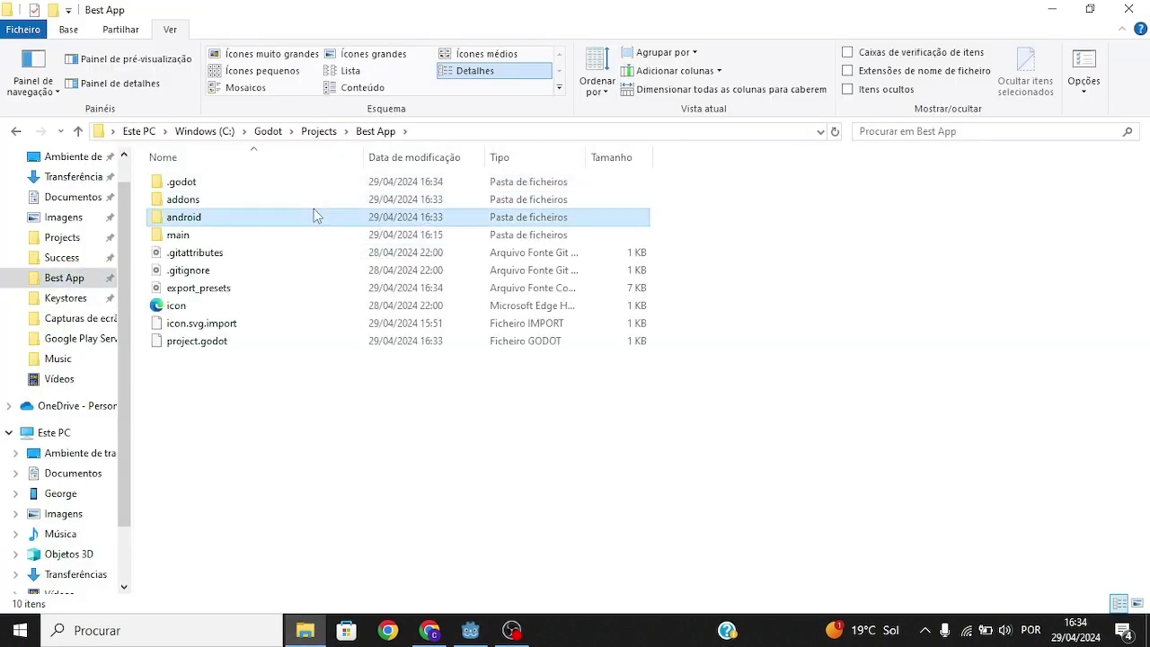
pyautogui.doubleClick(279, 184)
pyautogui.doubleClick(323, 287)
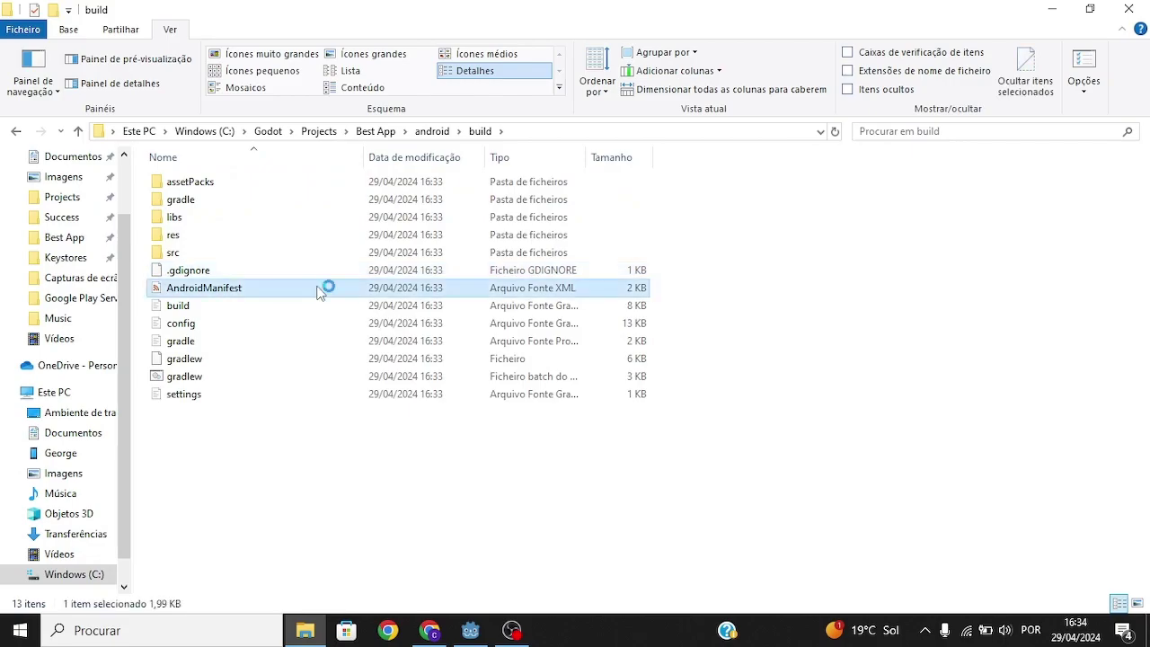
pyautogui.scroll(-10, 562, 301)
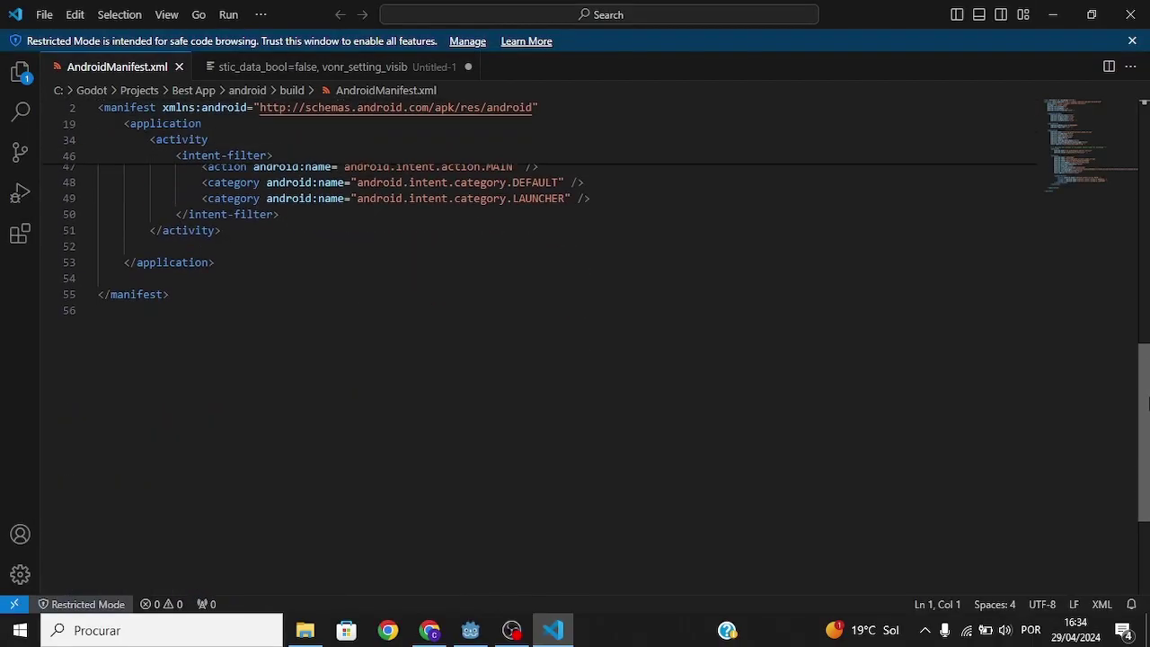
pyautogui.click(304, 630)
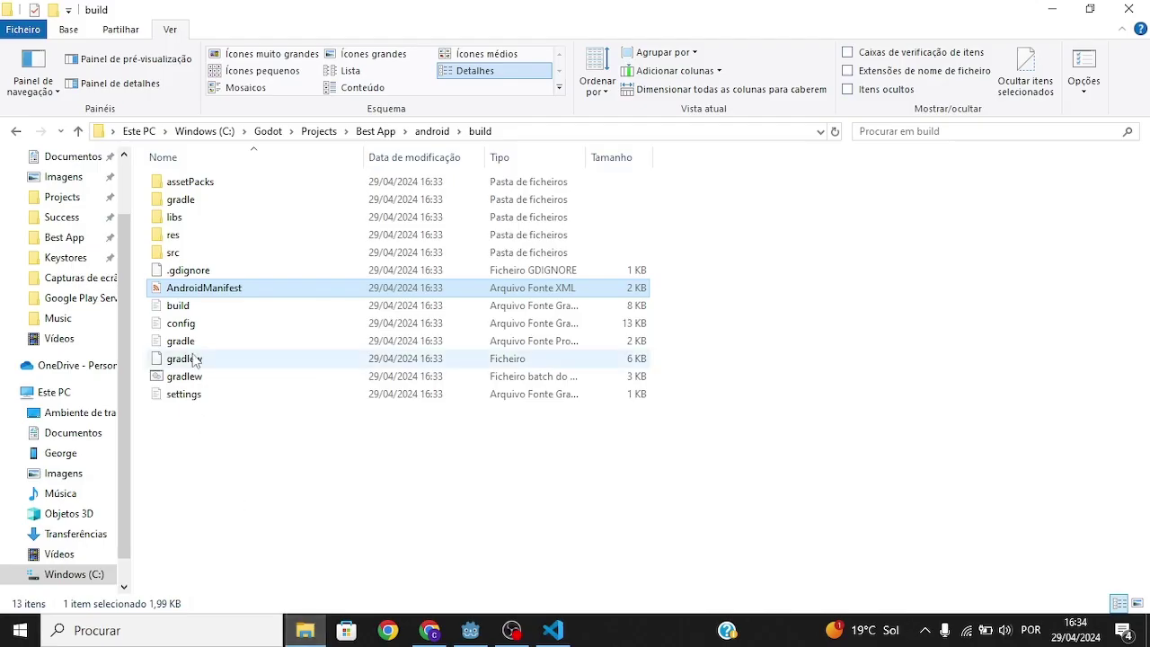
# Step: Copy the two meta-data blocks from the downloaded guide and paste them at manifest line 52
pyautogui.click(62, 537)
pyautogui.doubleClick(221, 200)
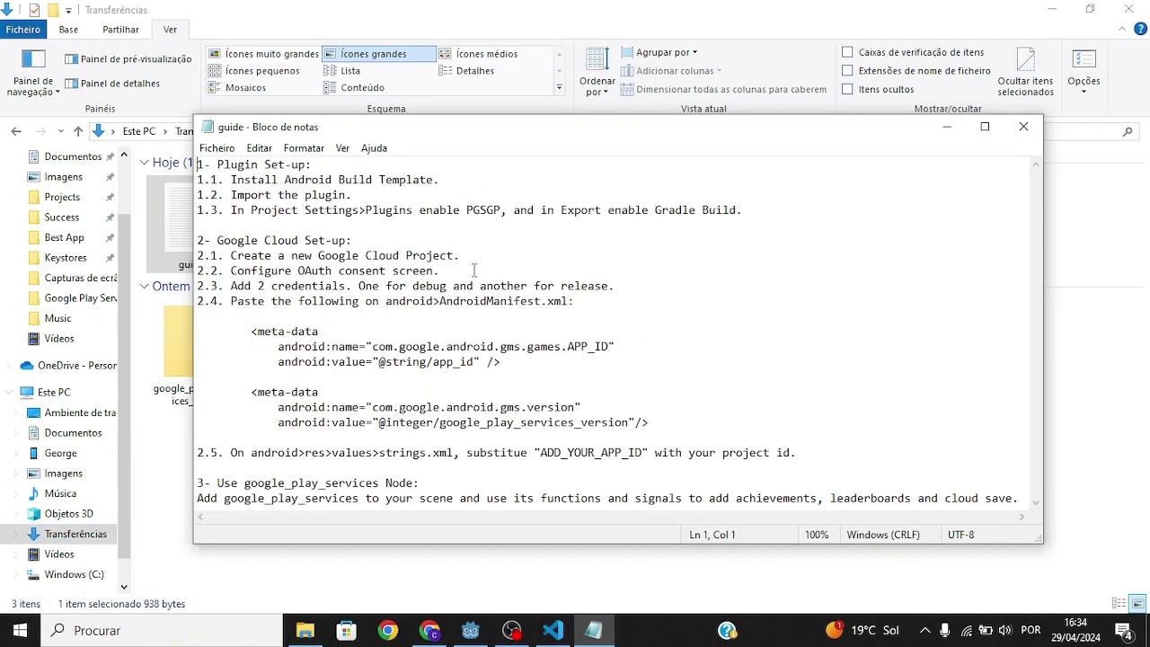
pyautogui.moveTo(503, 377); pyautogui.dragTo(423, 320)
pyautogui.hotkey('ctrl', 'c')
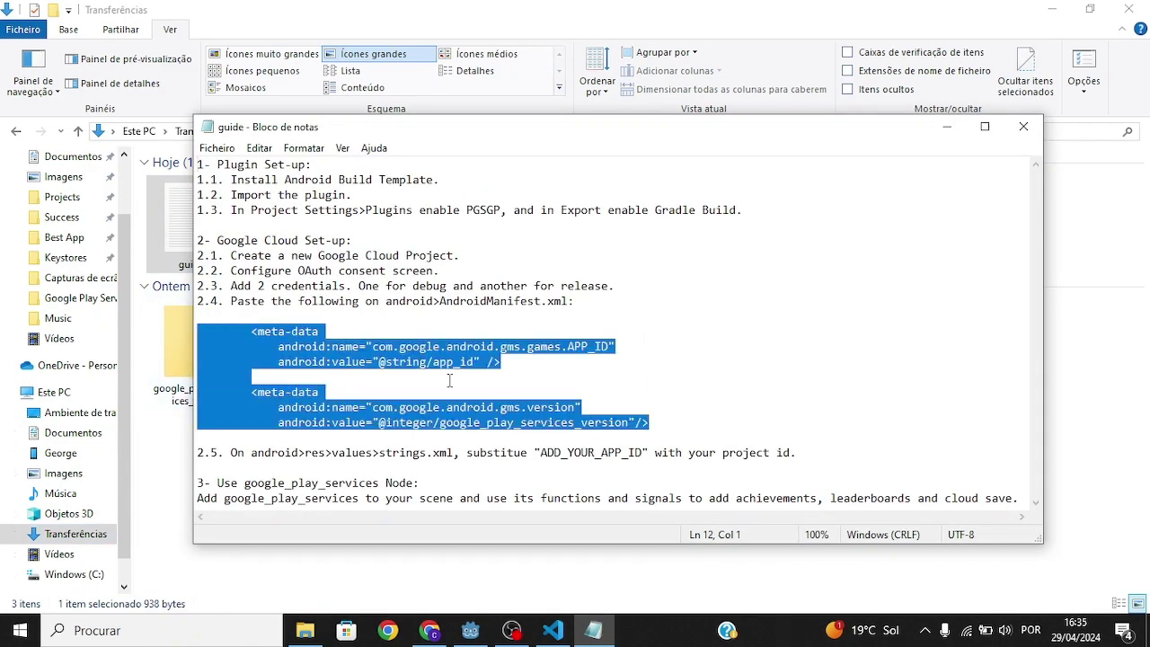
pyautogui.hotkey('alt', 'Tab')
pyautogui.click(130, 296)
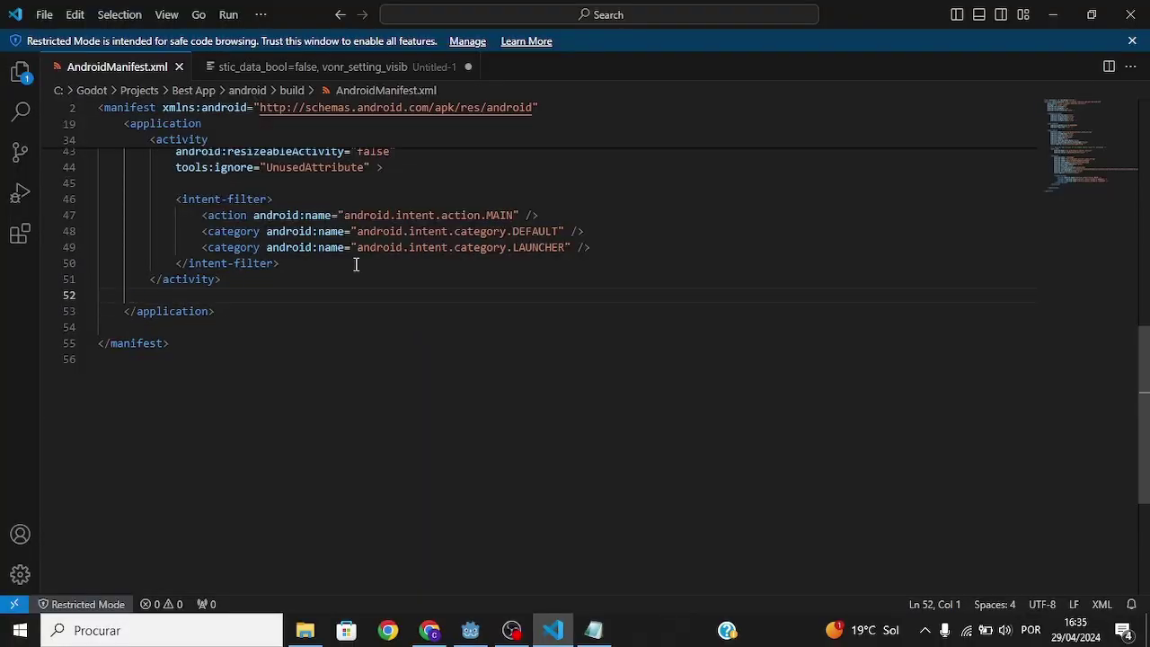
pyautogui.hotkey('ctrl', 'v')
# Step: Open android/build/res/values/strings.xml and select the ADD_YOUR_APP_ID placeholder
pyautogui.click(306, 630)
pyautogui.doubleClick(249, 223)
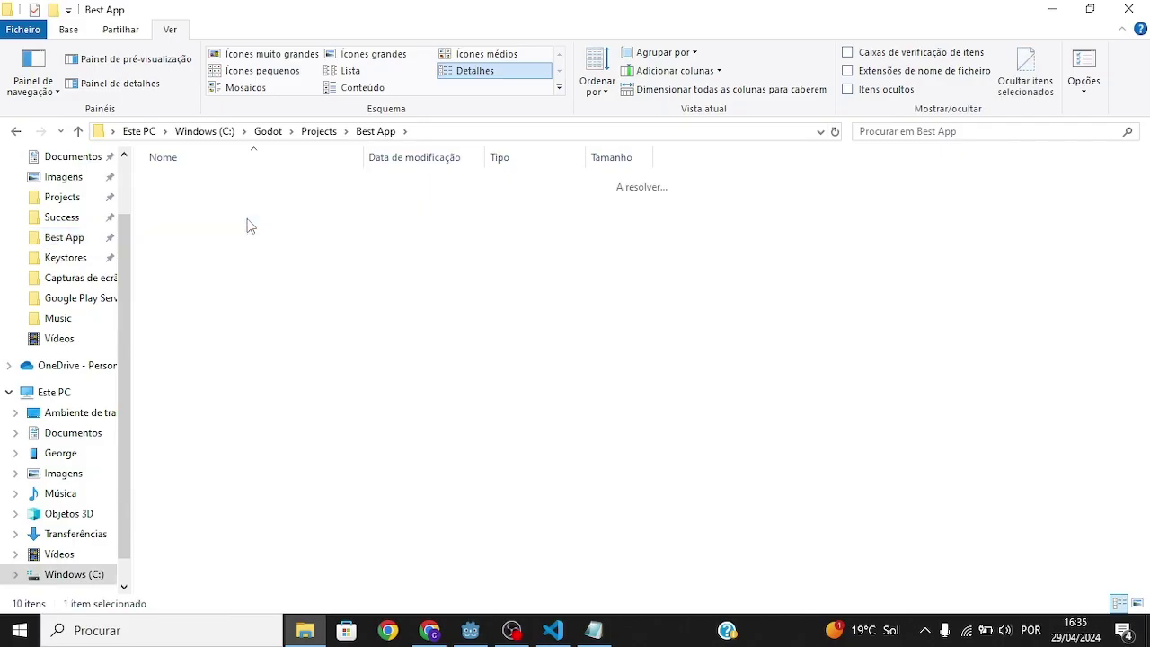
pyautogui.doubleClick(232, 181)
pyautogui.doubleClick(243, 234)
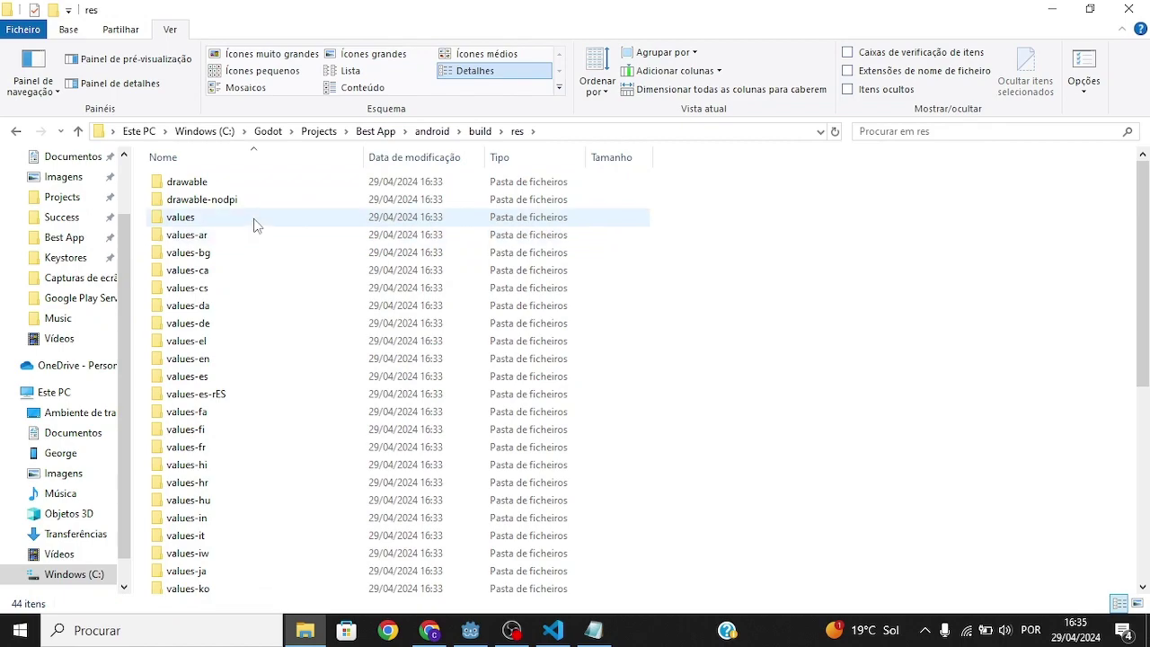
pyautogui.doubleClick(251, 218)
pyautogui.doubleClick(208, 218)
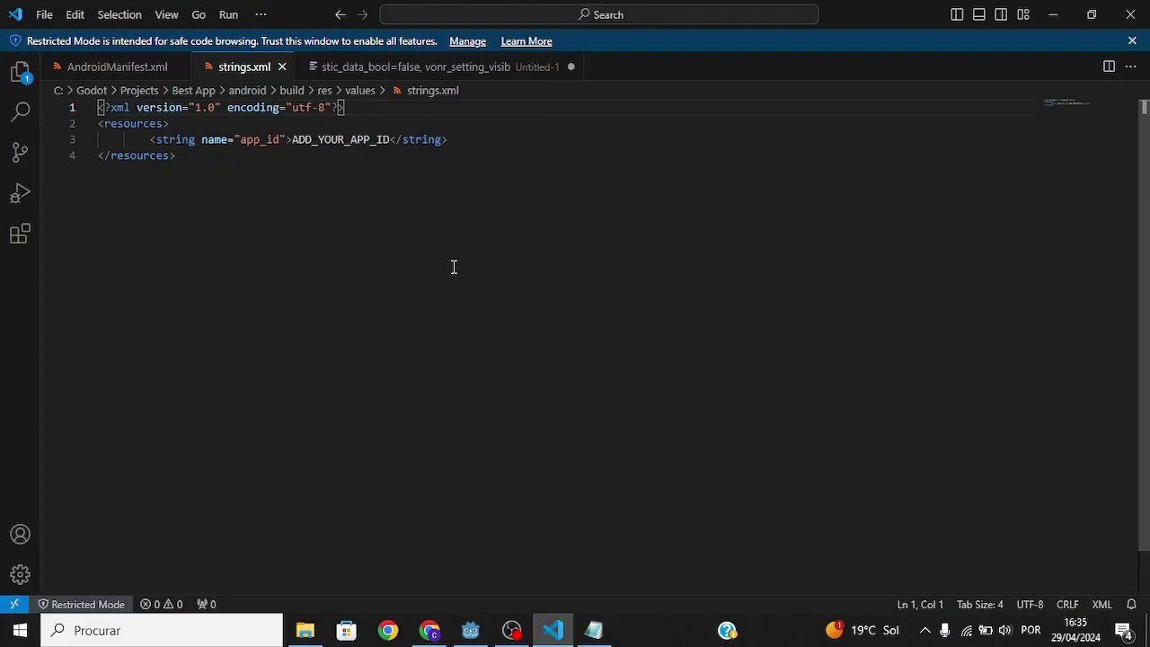
pyautogui.doubleClick(389, 137)
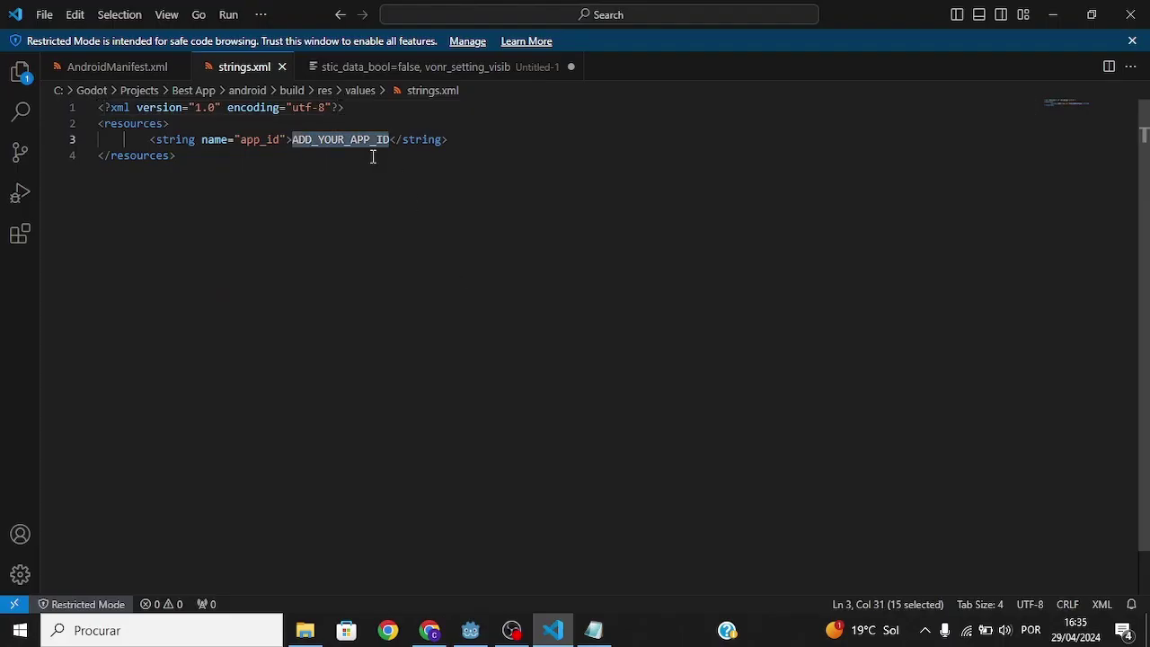
pyautogui.click(430, 630)
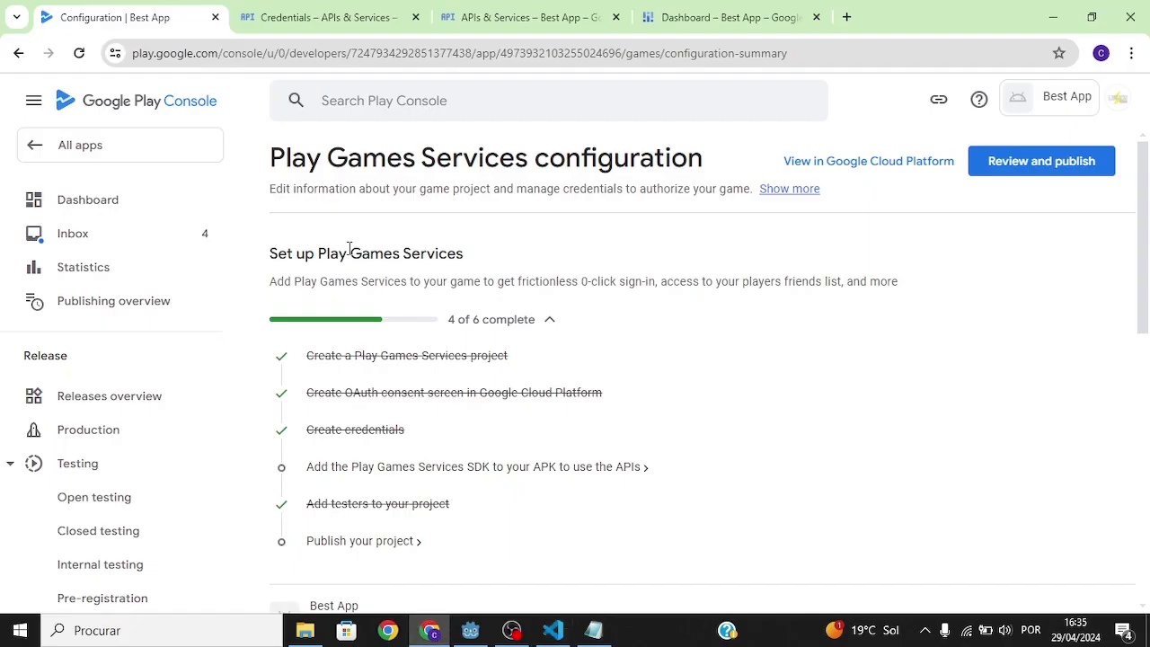
pyautogui.scroll(-3, 1114, 314)
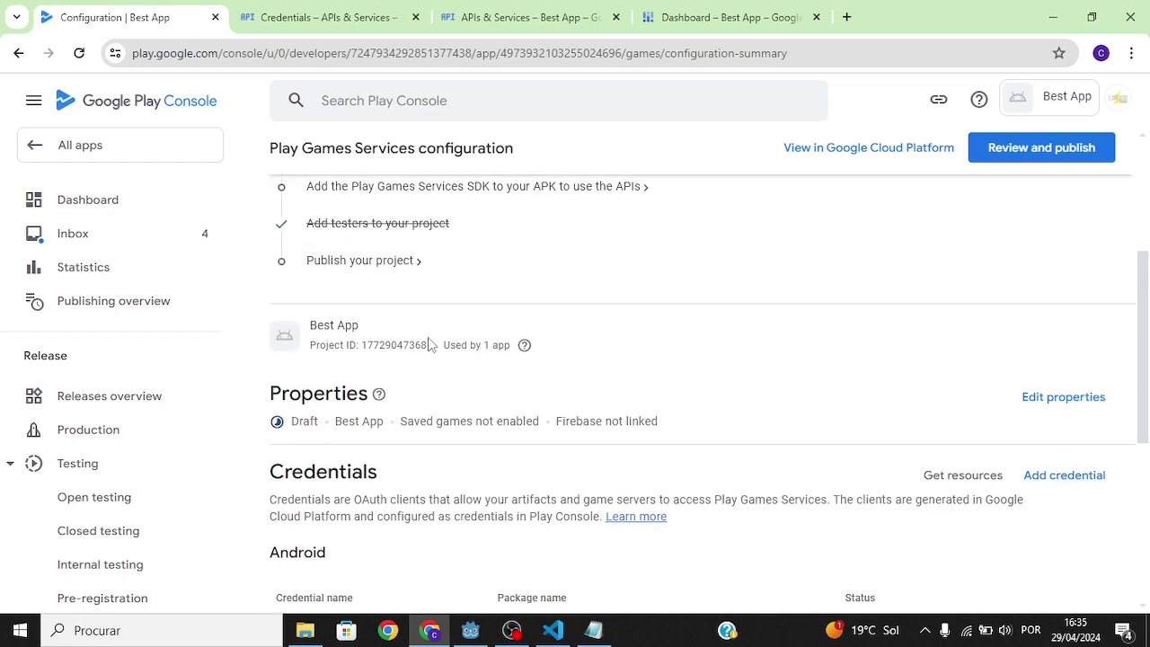
pyautogui.moveTo(430, 349); pyautogui.dragTo(361, 349)
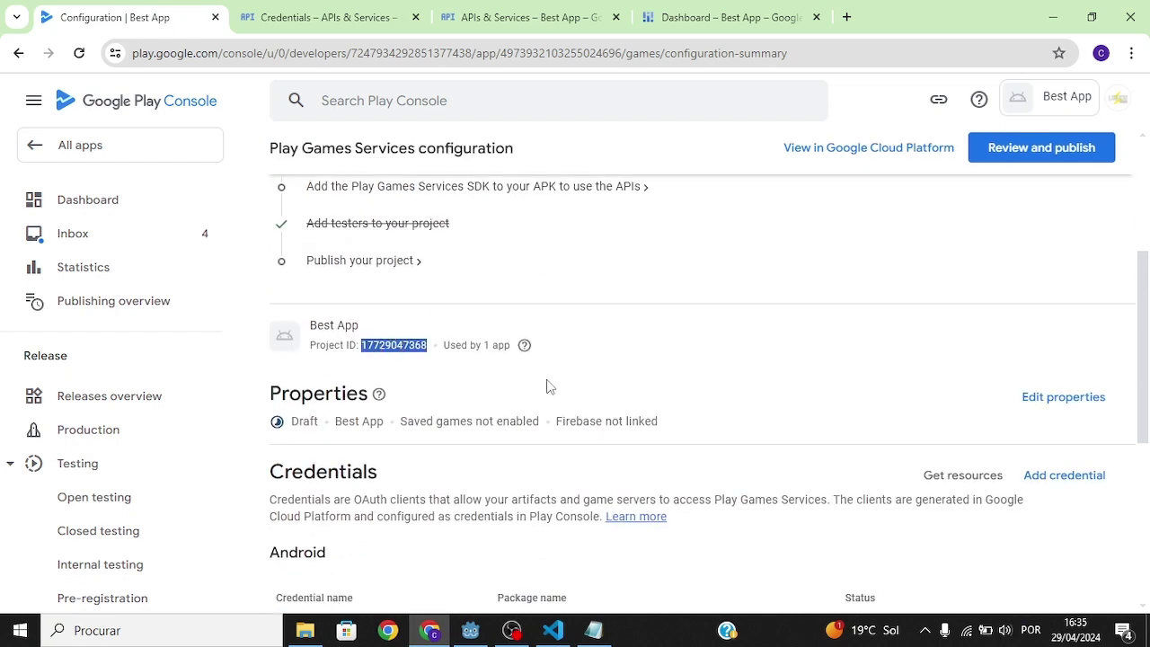
pyautogui.hotkey('ctrl', 'c')
pyautogui.click(553, 630)
pyautogui.hotkey('ctrl', 'v')
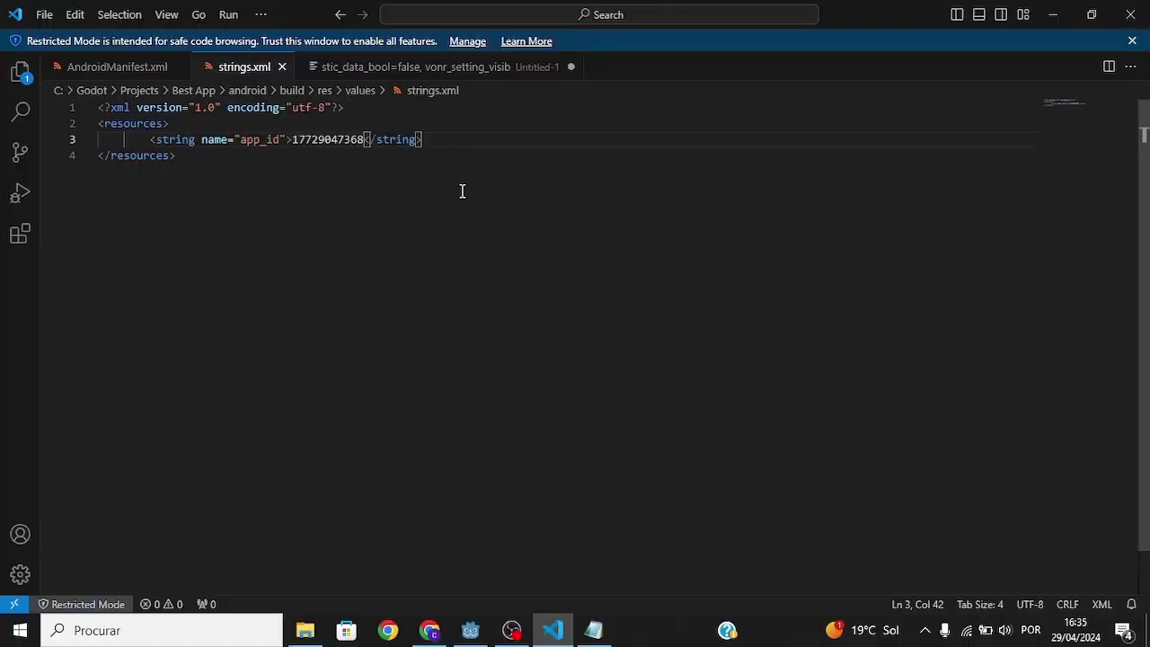
pyautogui.hotkey('alt', 'Tab')
pyautogui.scroll(3, 659, 488)
pyautogui.click(470, 630)
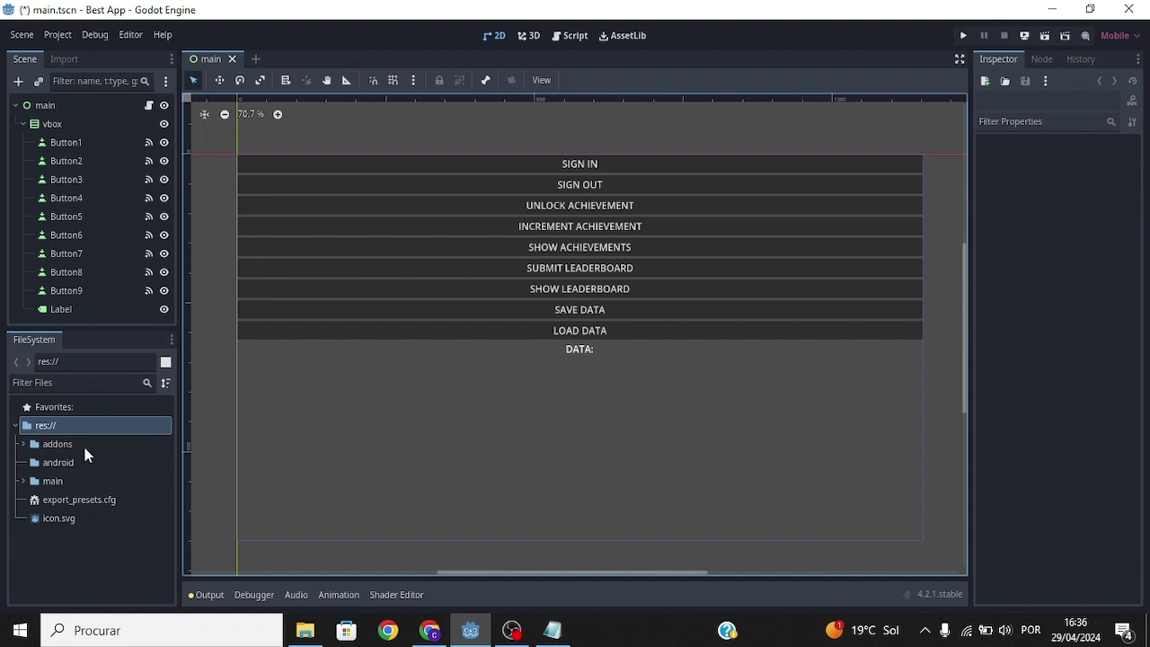
# Step: Add google_play_services.tscn from addons/google_play_services as a child of the main node
pyautogui.click(24, 444)
pyautogui.click(31, 463)
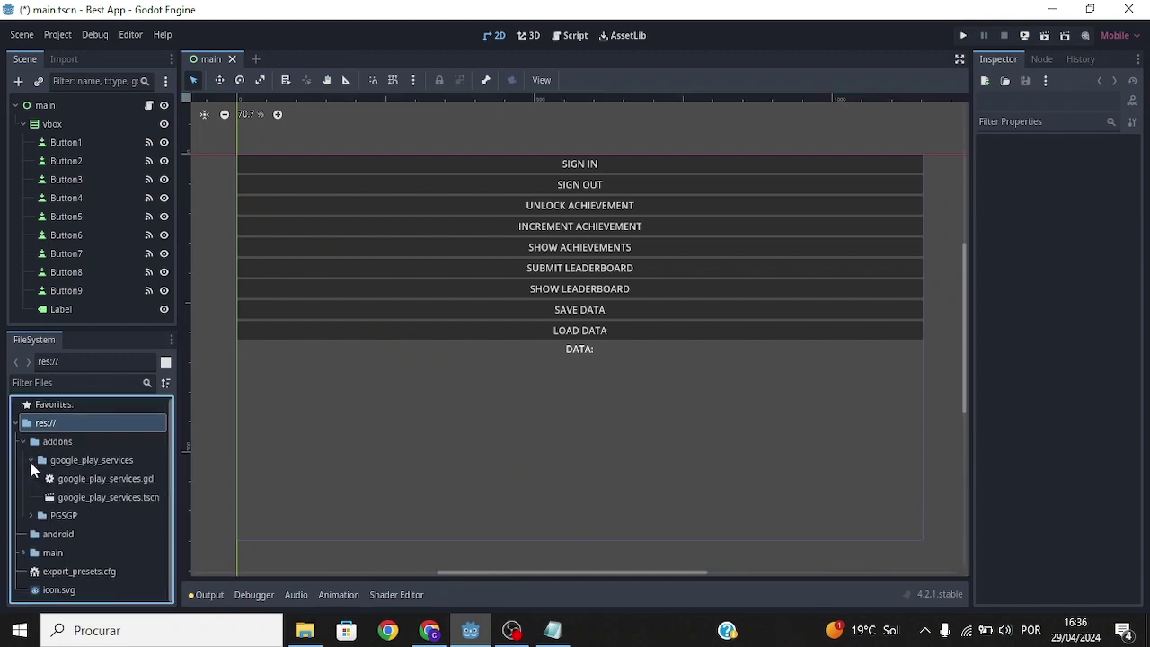
pyautogui.moveTo(84, 498); pyautogui.dragTo(83, 106)
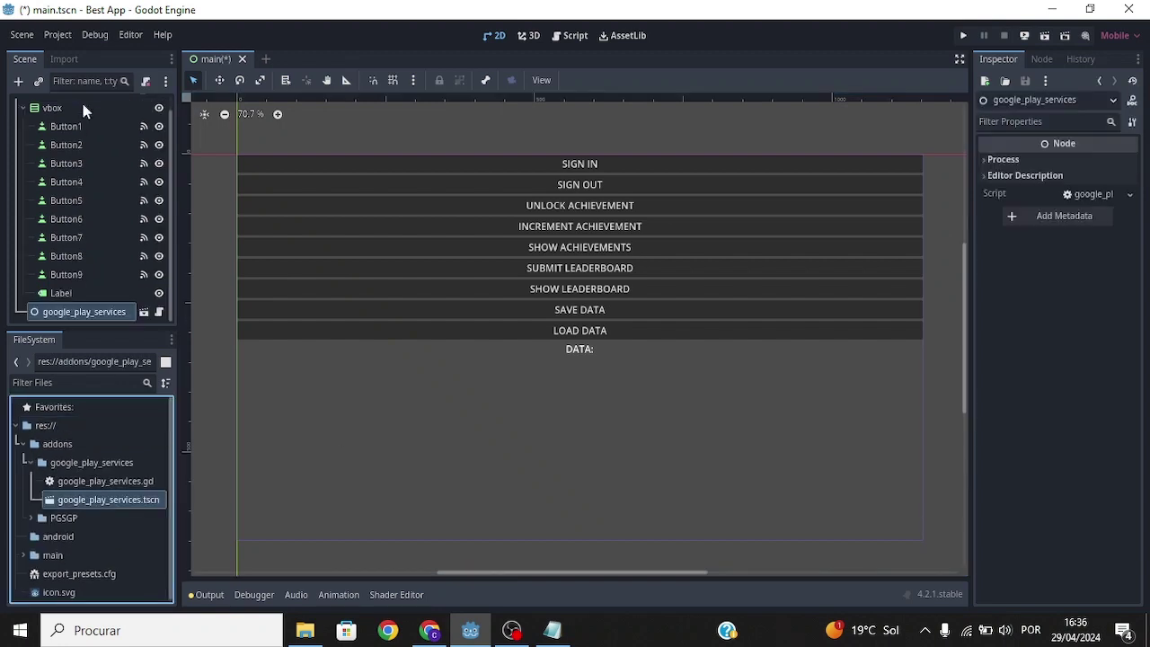
pyautogui.moveTo(951, 416); pyautogui.dragTo(230, 63)
# Step: Inspect the SIGN IN, SIGN OUT, UNLOCK and INCREMENT ACHIEVEMENT buttons
pyautogui.click(629, 166)
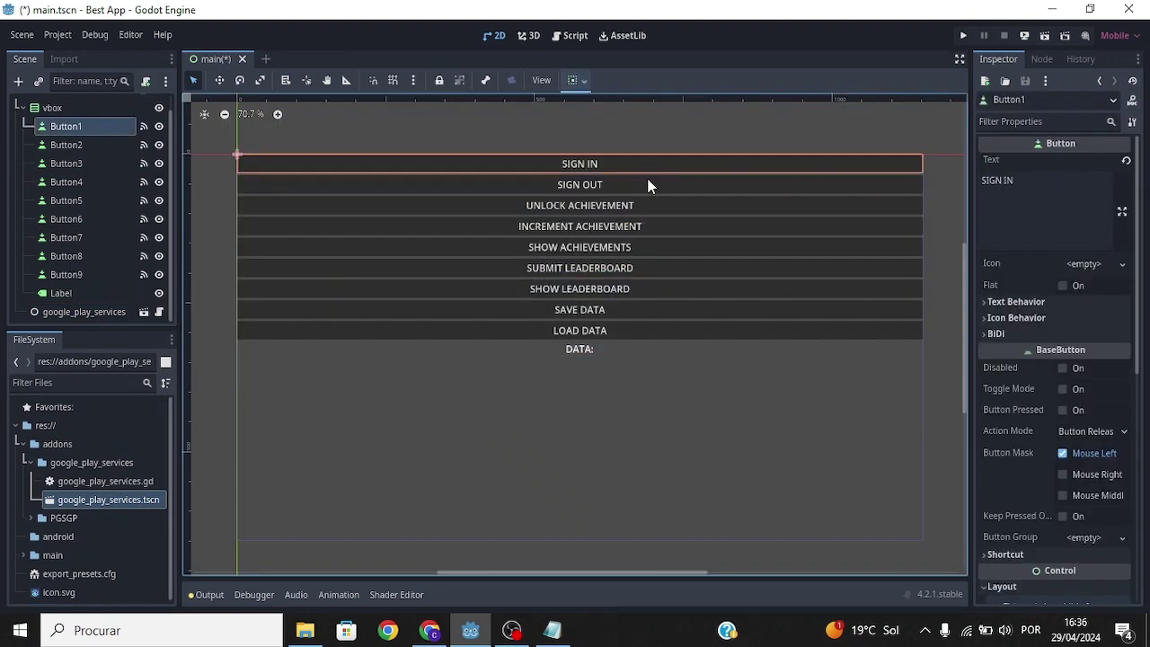
pyautogui.click(651, 187)
pyautogui.click(657, 202)
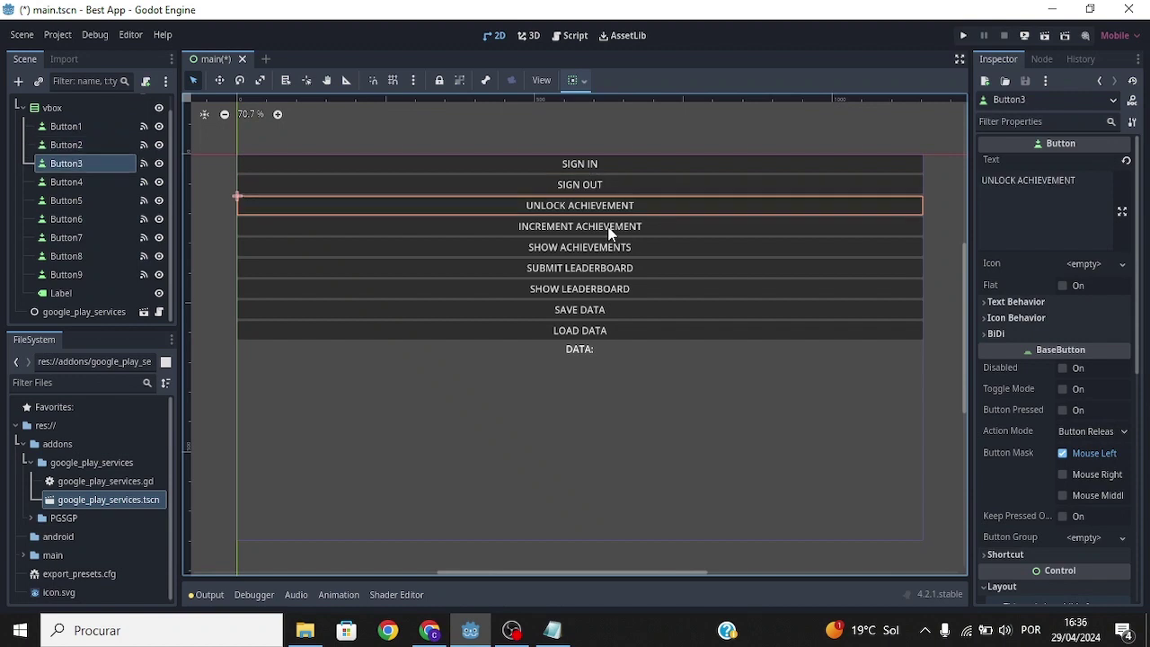
pyautogui.click(627, 230)
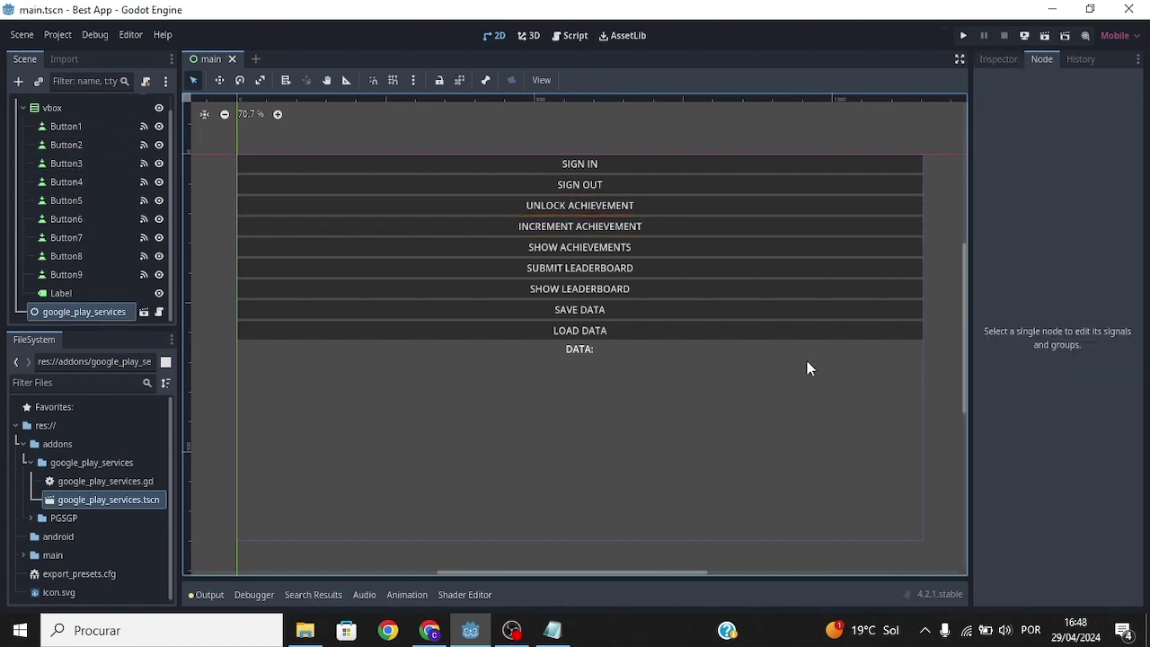
# Step: Check the SHOW ACHIEVEMENTS and SUBMIT LEADERBOARD signals and the leaderboard function signatures
pyautogui.click(779, 251)
pyautogui.click(585, 268)
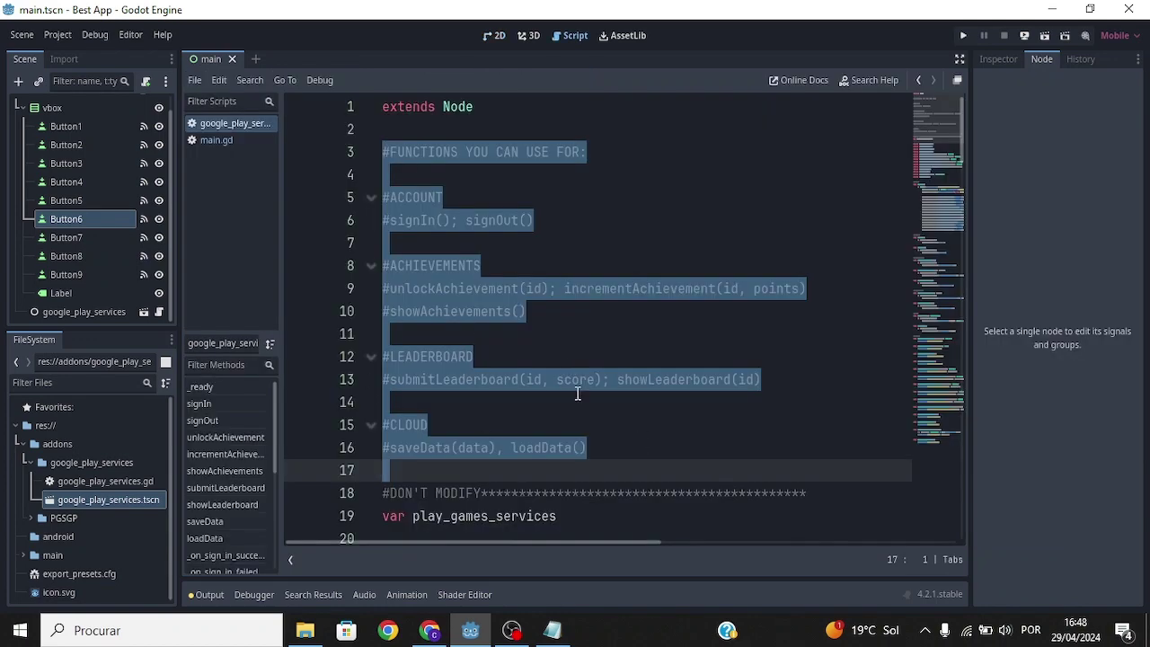
pyautogui.click(490, 379)
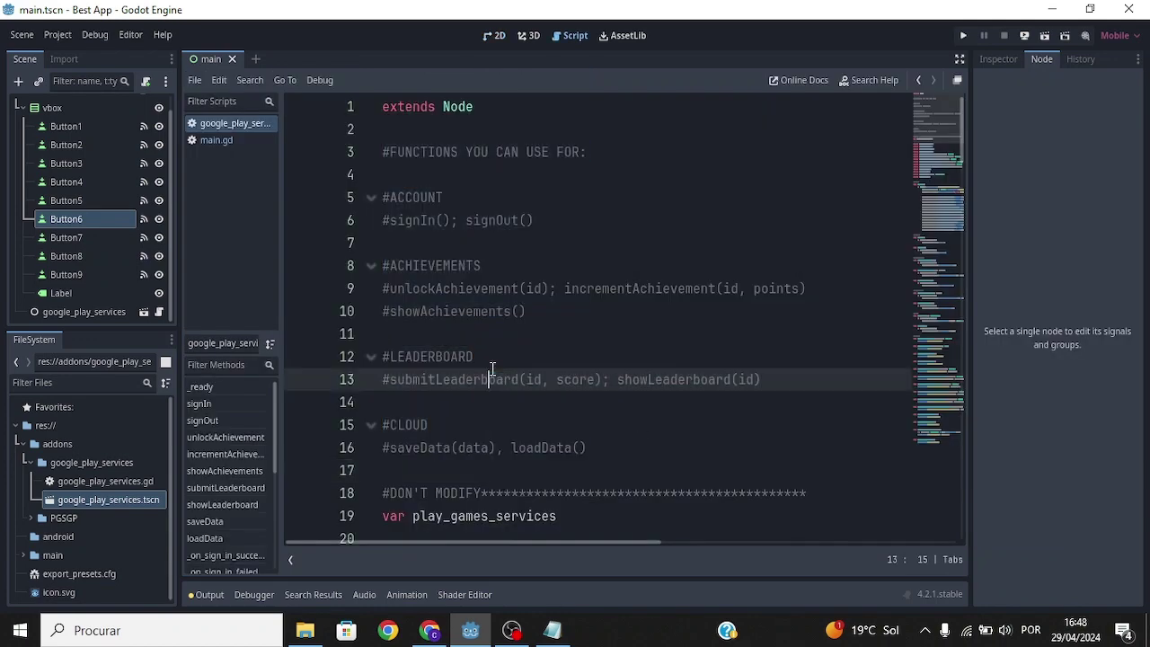
pyautogui.scroll(2, 171, 104)
# Step: Uncomment the button 6 and 7 handlers in main.gd with Ctrl+K
pyautogui.click(145, 105)
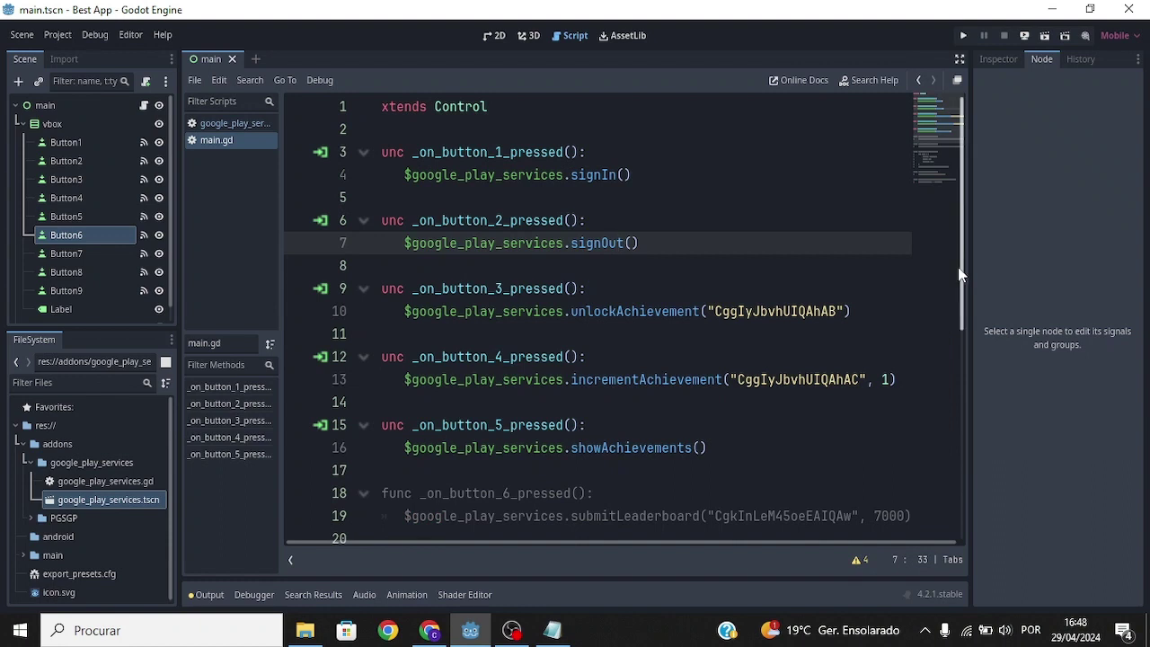
pyautogui.scroll(-3, 958, 269)
pyautogui.moveTo(404, 307); pyautogui.dragTo(331, 250)
pyautogui.hotkey('ctrl', 'k')
# Step: Review the submitLeaderboard call on line 19 and showLeaderboard call on line 22
pyautogui.moveTo(404, 307); pyautogui.dragTo(985, 313)
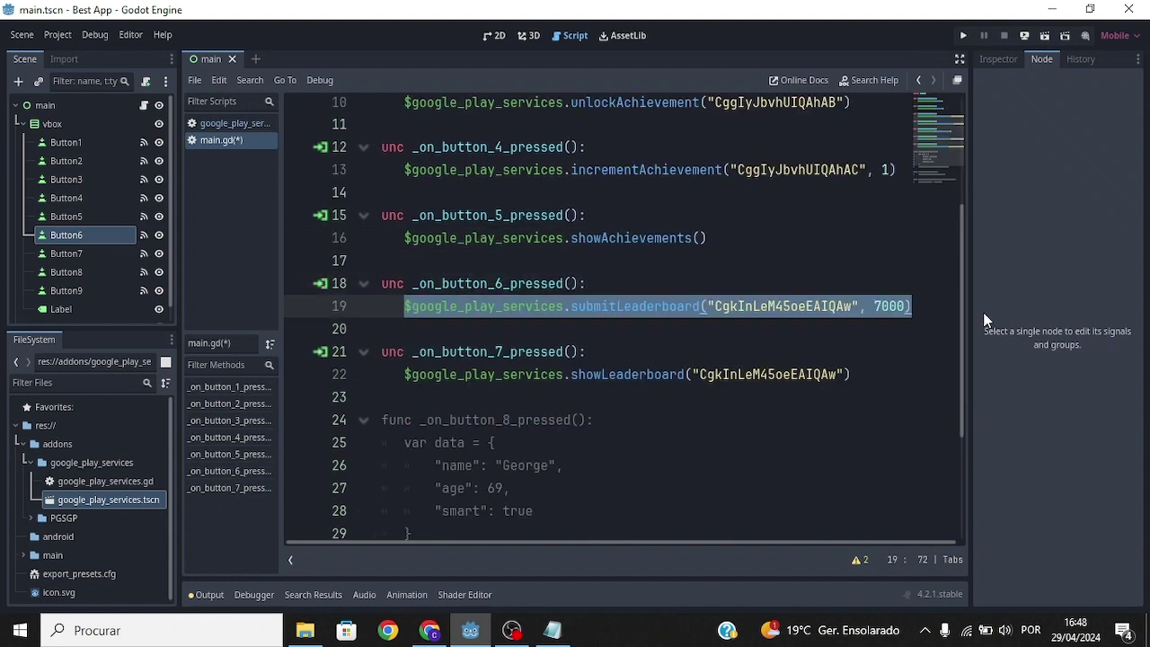
pyautogui.click(911, 305)
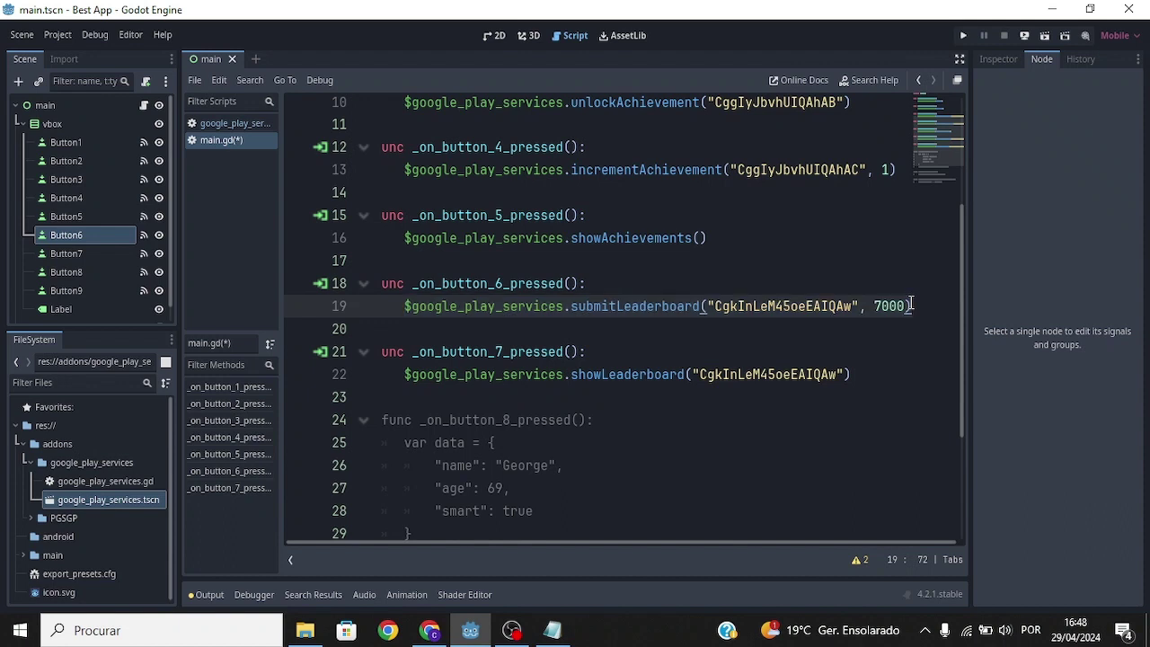
pyautogui.moveTo(850, 375); pyautogui.dragTo(390, 375)
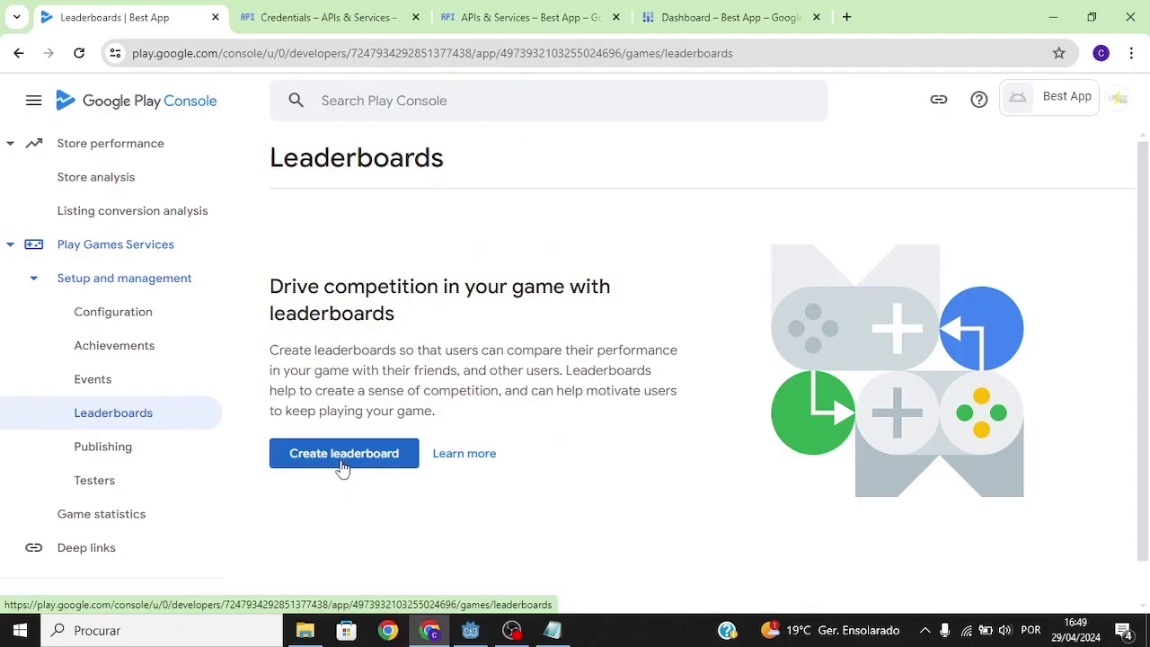
pyautogui.click(343, 454)
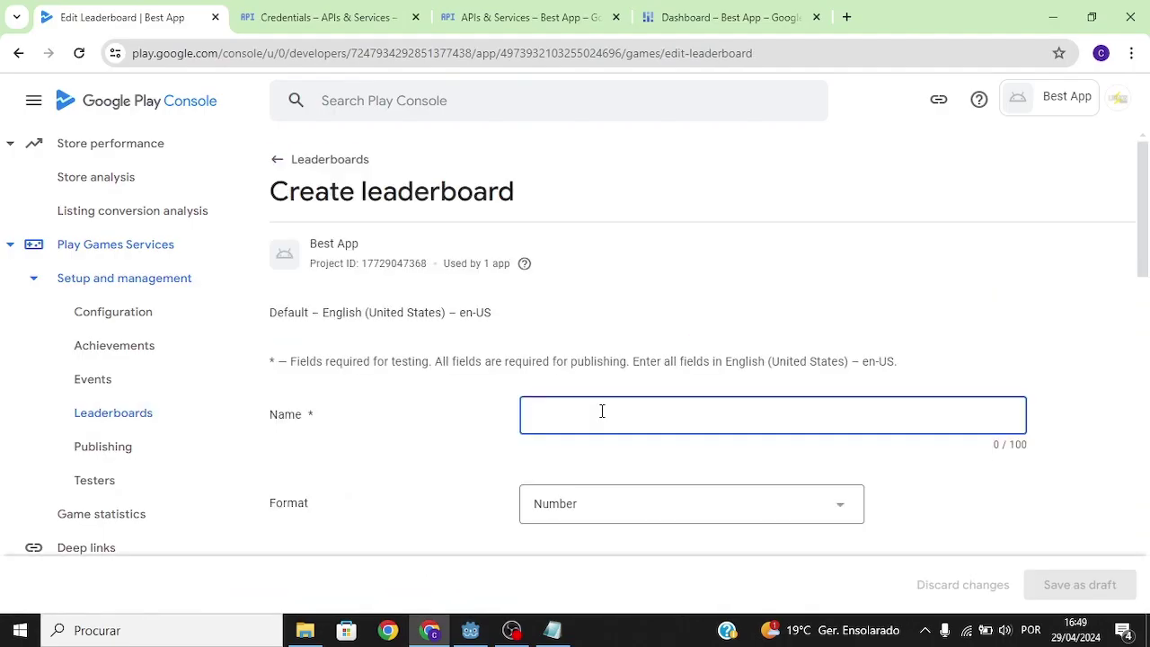
# Step: Name the new leaderboard 'Best Players' and keep the Number score format
pyautogui.write('Best Players')
pyautogui.scroll(-2, 602, 411)
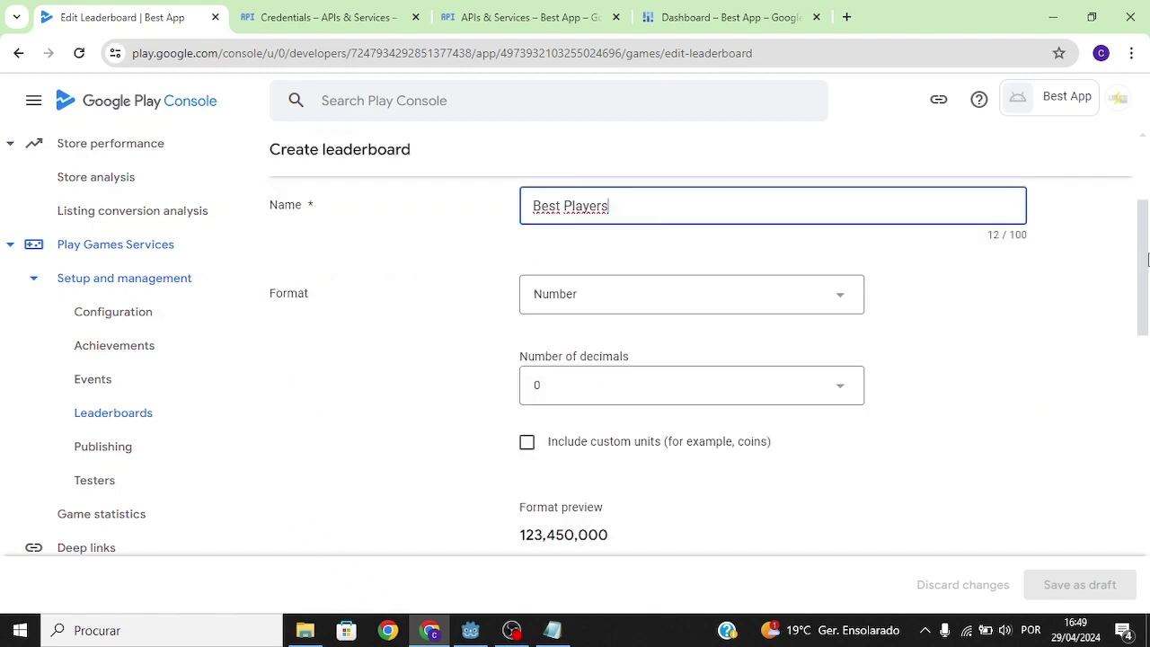
pyautogui.click(852, 310)
pyautogui.click(1063, 327)
pyautogui.moveTo(1144, 328); pyautogui.dragTo(1146, 416)
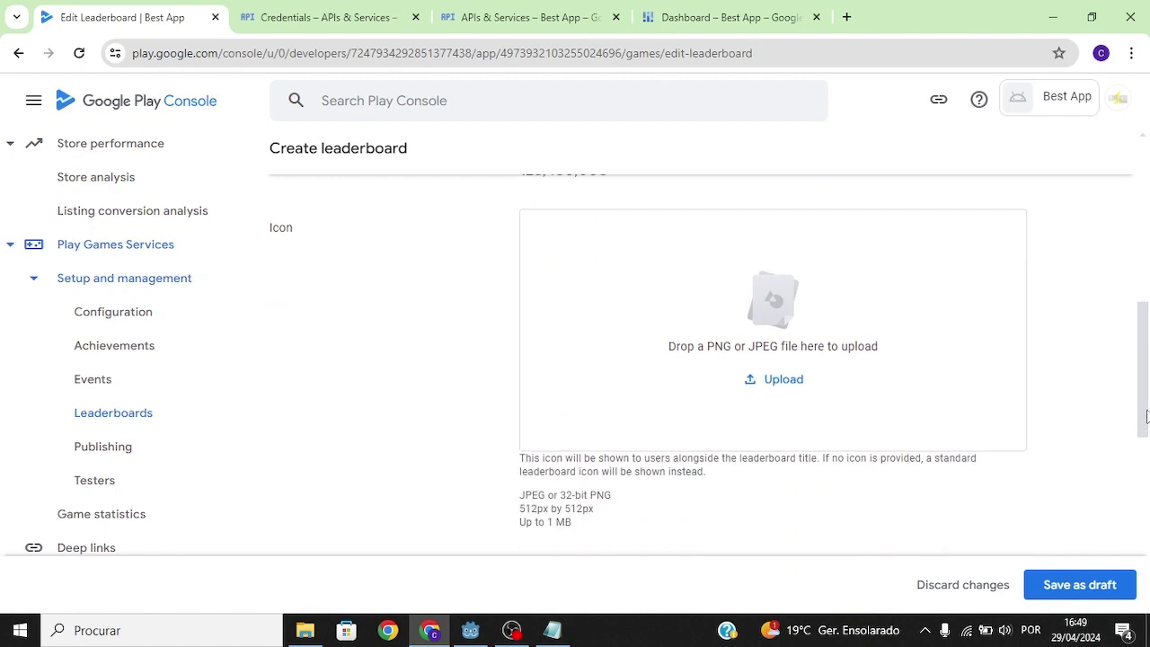
# Step: Upload the trophy image as the leaderboard icon and save the leaderboard as a draft
pyautogui.click(791, 381)
pyautogui.click(202, 153)
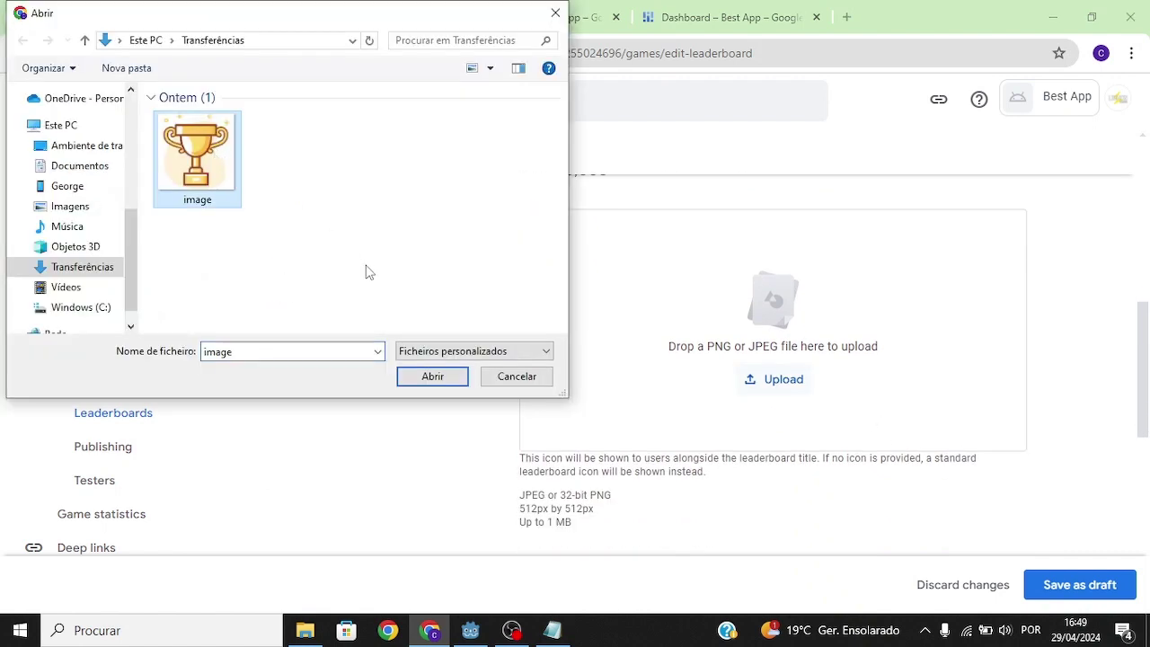
pyautogui.click(427, 357)
pyautogui.click(434, 368)
pyautogui.click(433, 376)
pyautogui.moveTo(1145, 415); pyautogui.dragTo(1144, 559)
pyautogui.click(1074, 586)
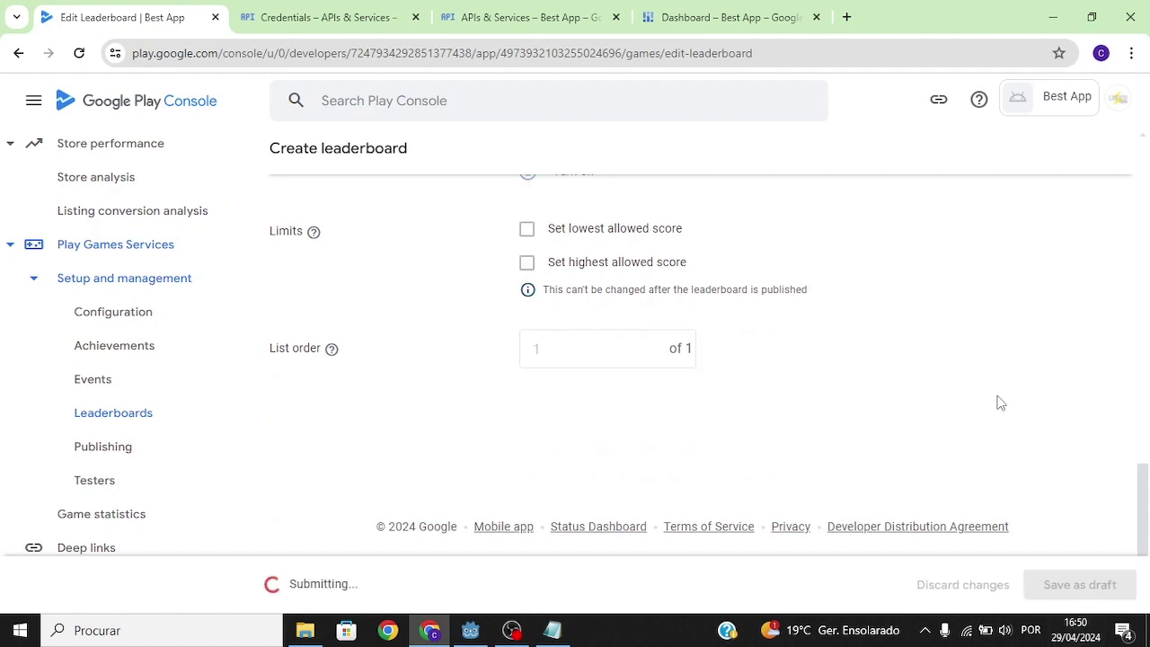
# Step: Replace the old leaderboard ID on main.gd lines 19 and 22 with the new one
pyautogui.moveTo(464, 223); pyautogui.dragTo(352, 223)
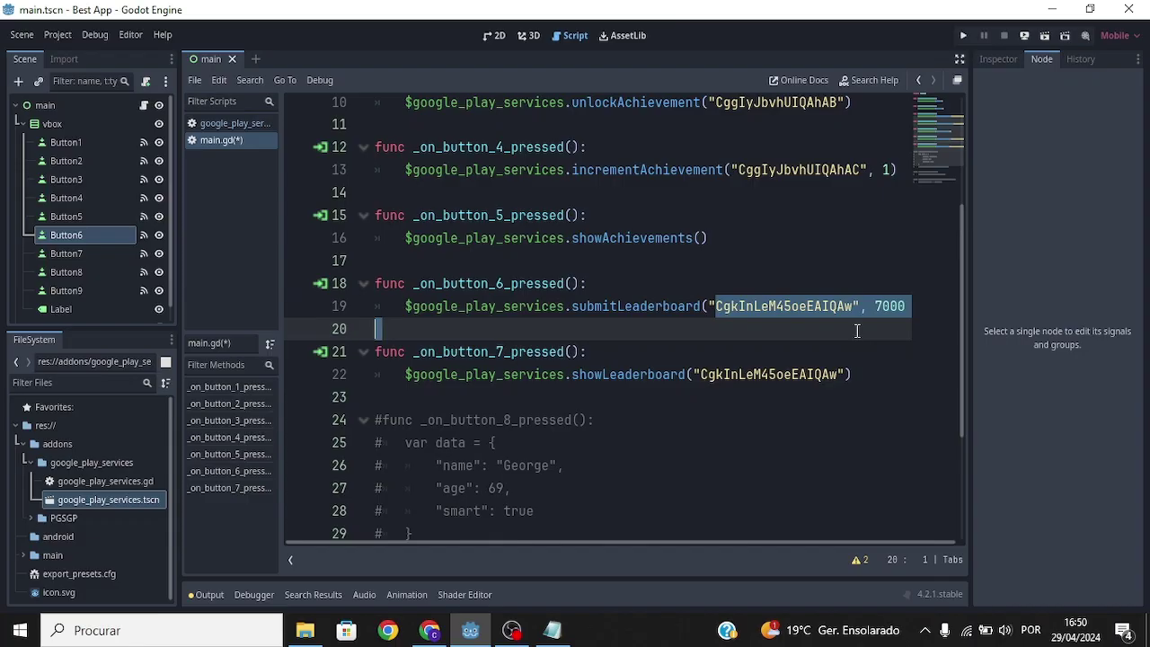
pyautogui.moveTo(857, 331); pyautogui.dragTo(856, 310)
pyautogui.write('CgIyJbvhUIQAhAD')
pyautogui.moveTo(837, 375); pyautogui.dragTo(704, 377)
pyautogui.write('CgIyJbvhUIQAhAD')
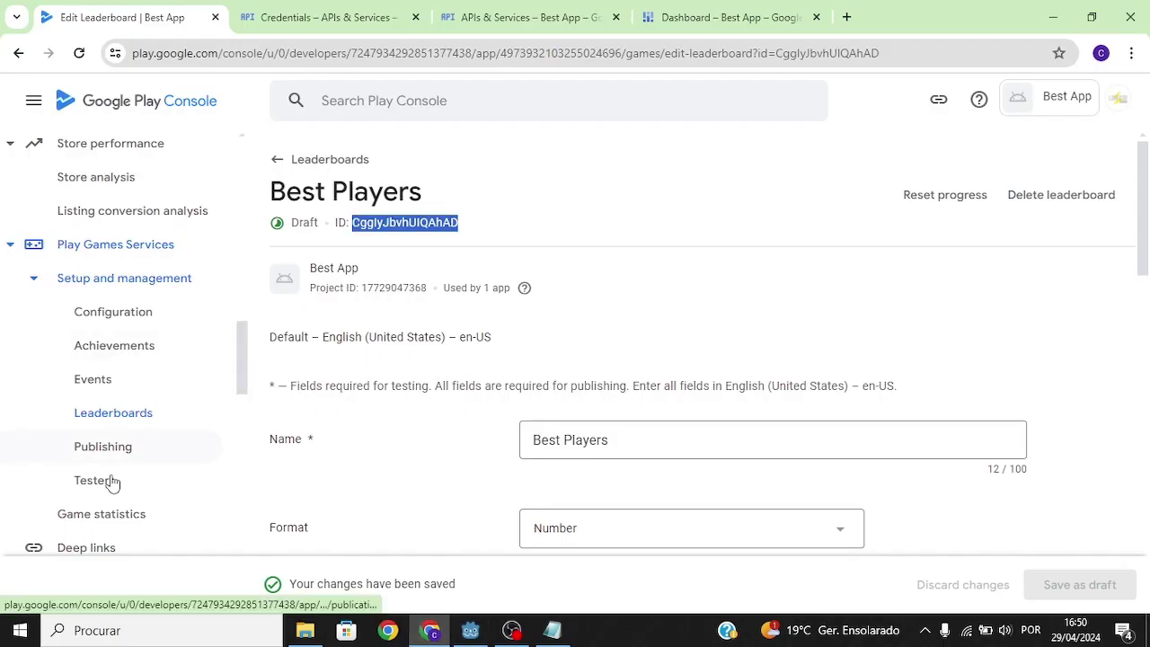
# Step: Review the list of testers on the Play Games testers page
pyautogui.click(99, 484)
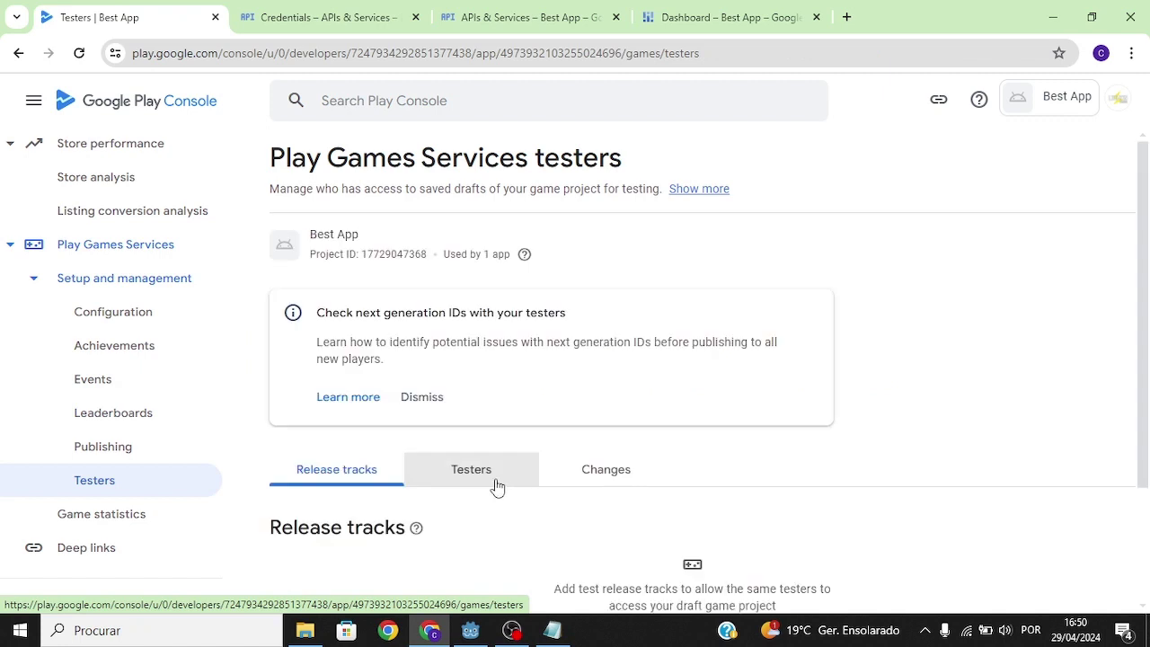
pyautogui.click(471, 485)
pyautogui.scroll(-3, 1142, 480)
pyautogui.moveTo(441, 392); pyautogui.dragTo(279, 405)
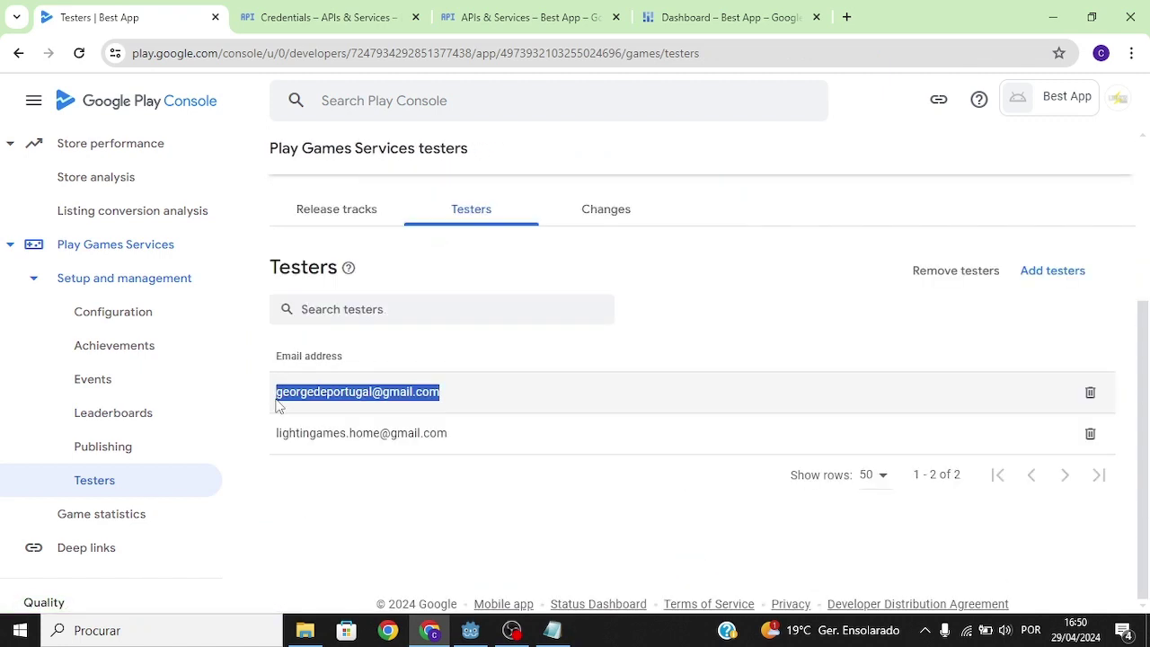
# Step: Deploy and run the game on the phone from the Godot editor
pyautogui.hotkey('alt', 'Tab')
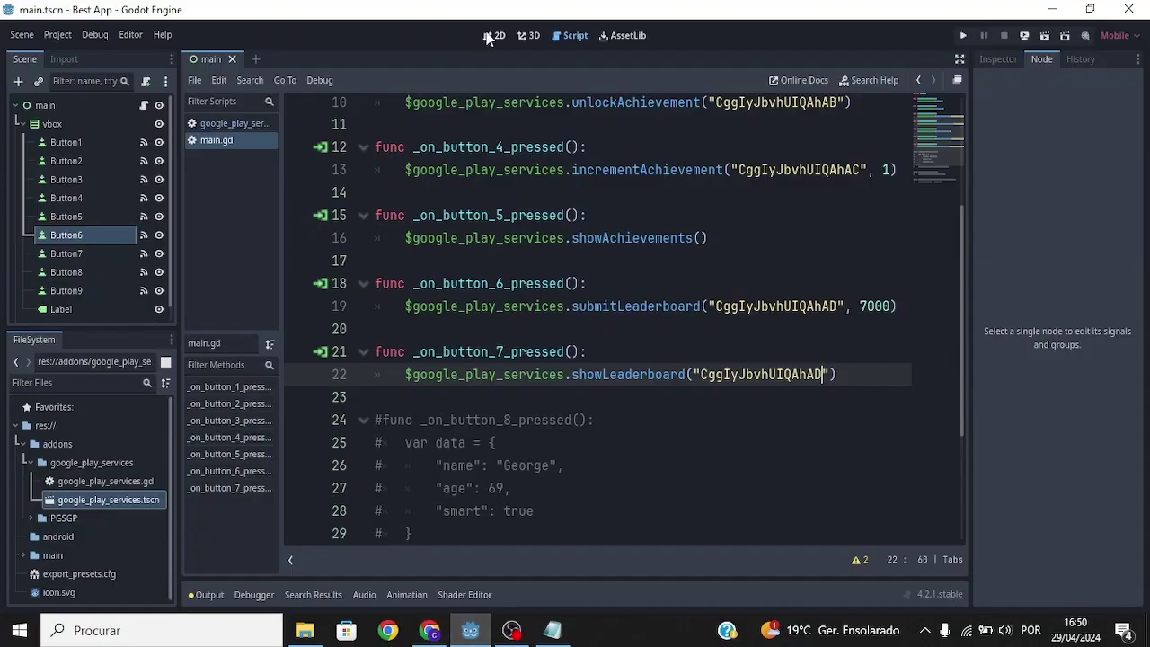
pyautogui.click(492, 36)
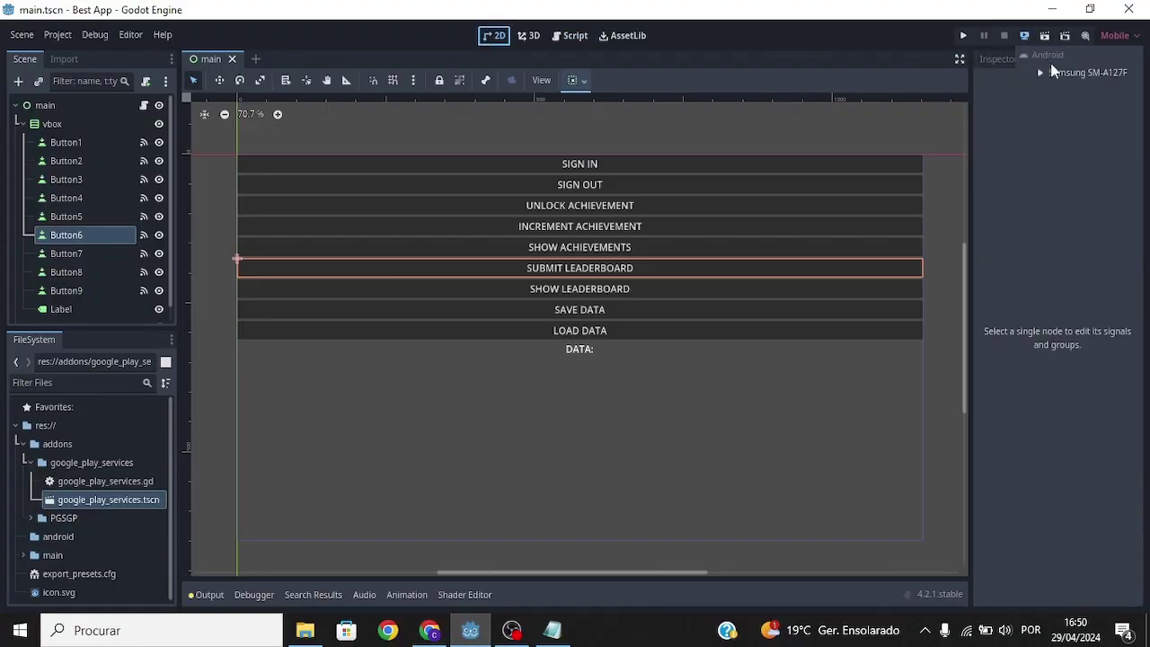
pyautogui.click(1025, 37)
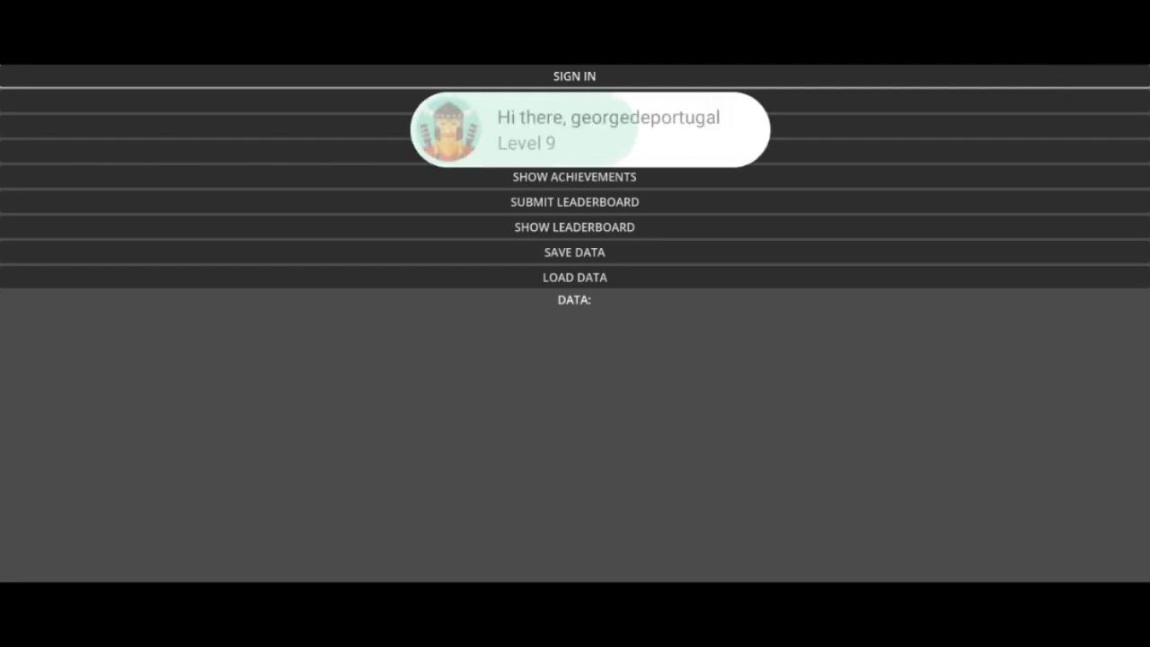
# Step: Submit the 7000 score in the game and reopen Best Players to see it at Rank 1
pyautogui.click(574, 227)
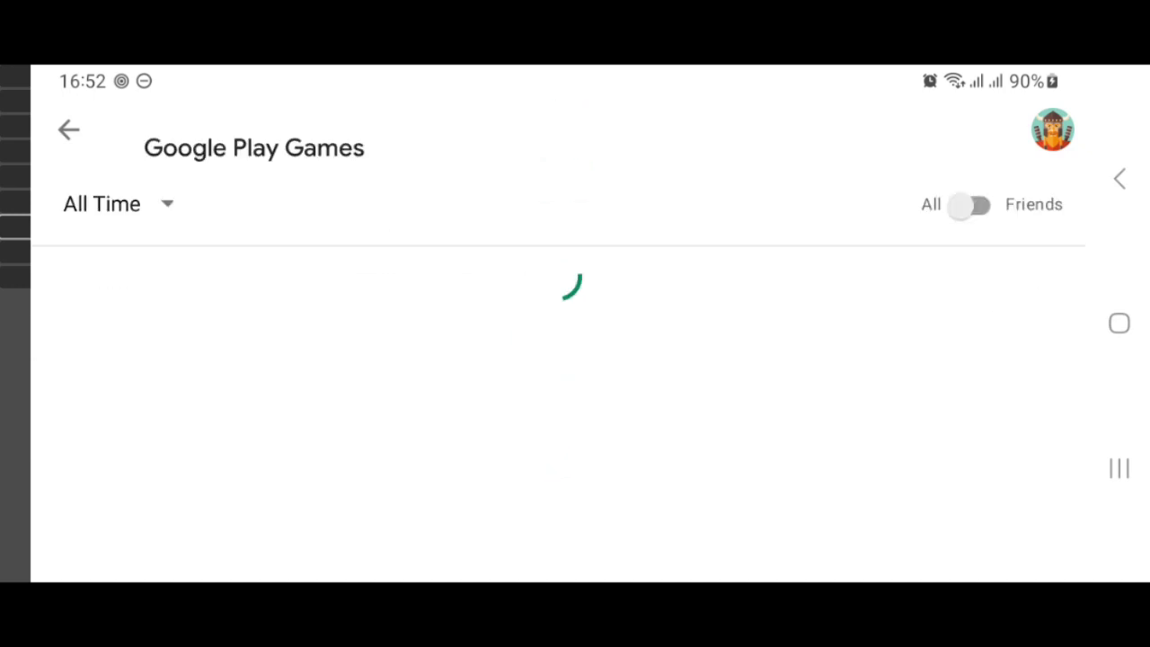
pyautogui.press('Escape')
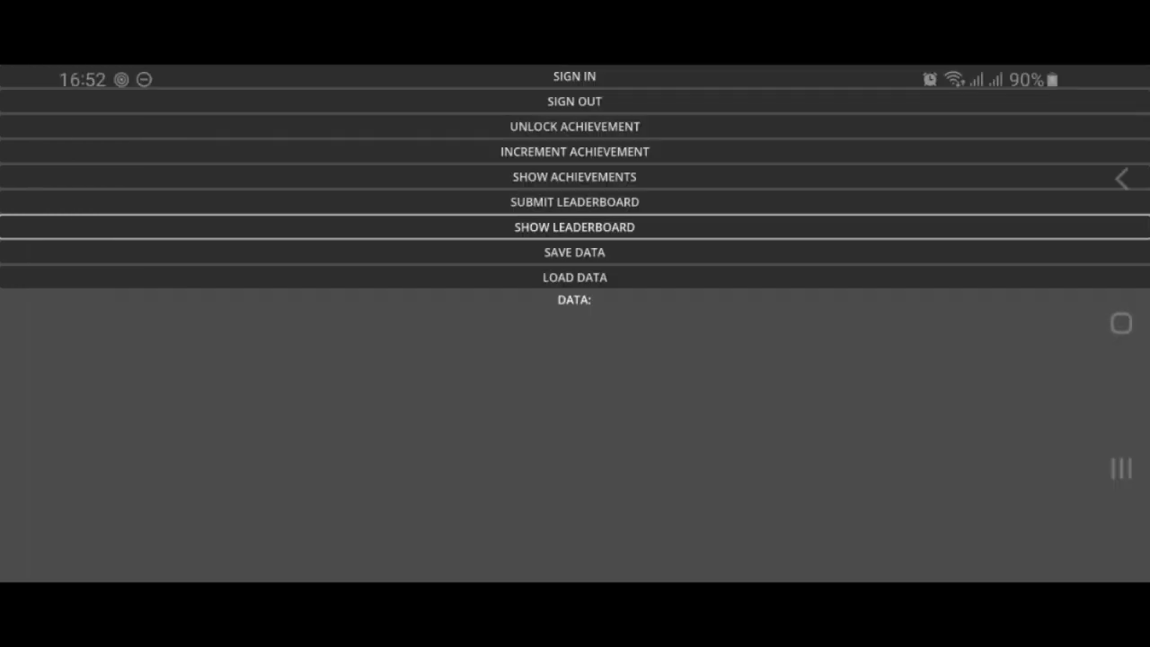
pyautogui.click(574, 201)
pyautogui.click(574, 227)
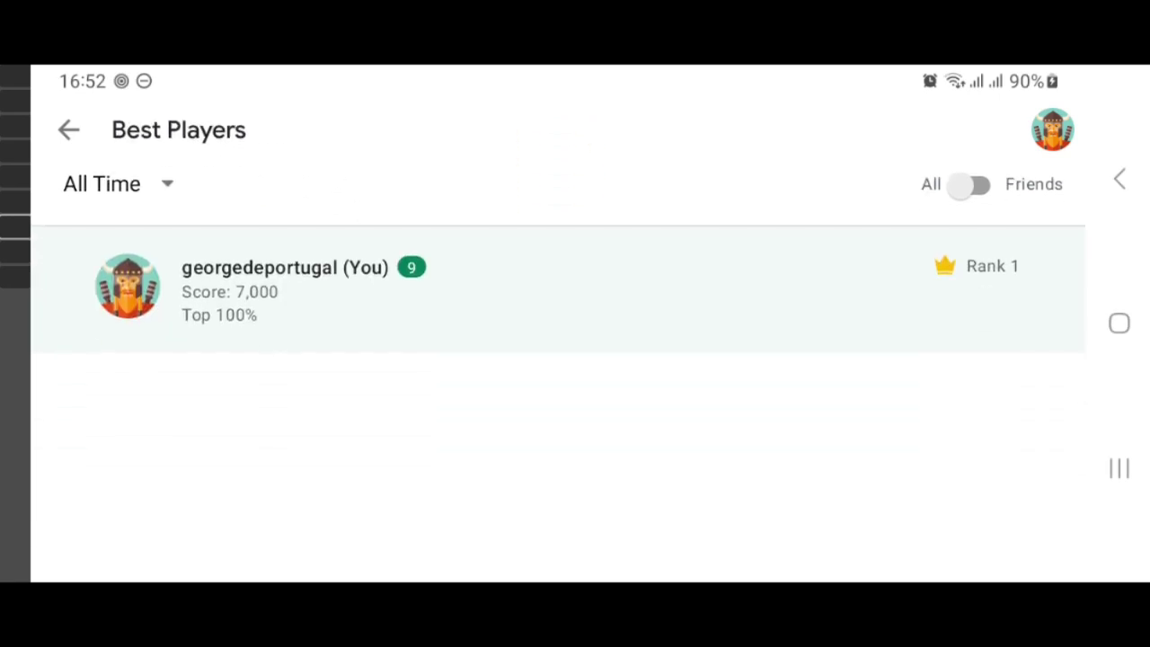